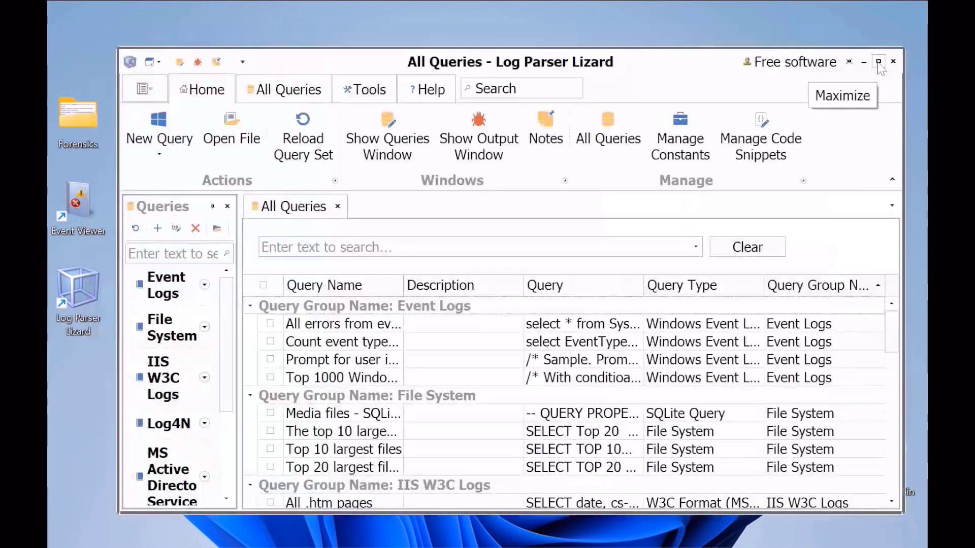
# Maximize the window and look through the predefined queries, expanding the Event Logs group.
pyautogui.click(879, 67)
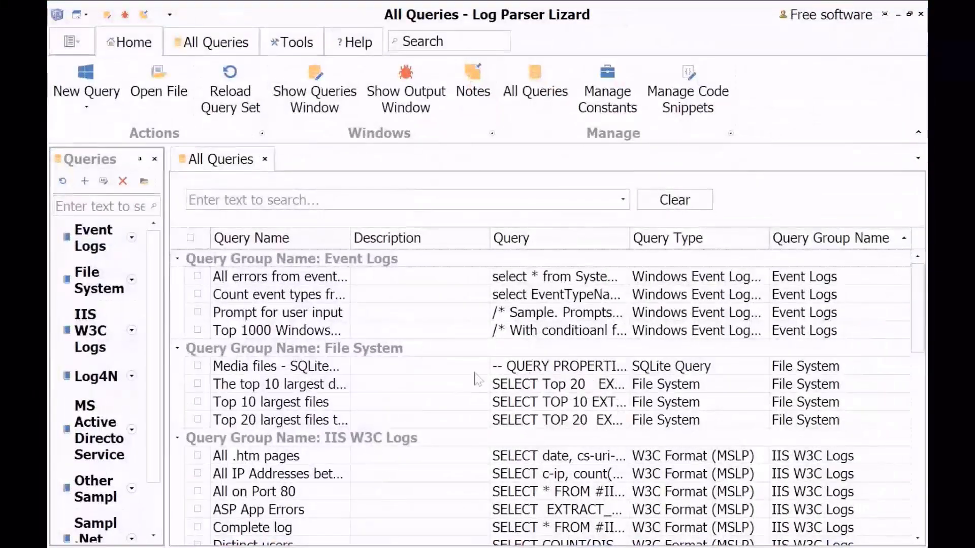
pyautogui.scroll(-3, 540, 509)
pyautogui.scroll(3, 541, 510)
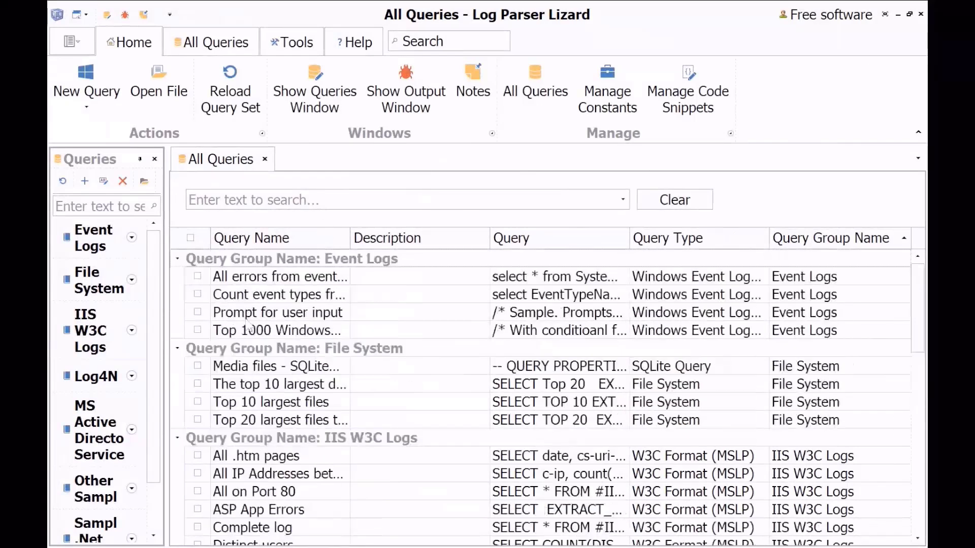
pyautogui.click(132, 239)
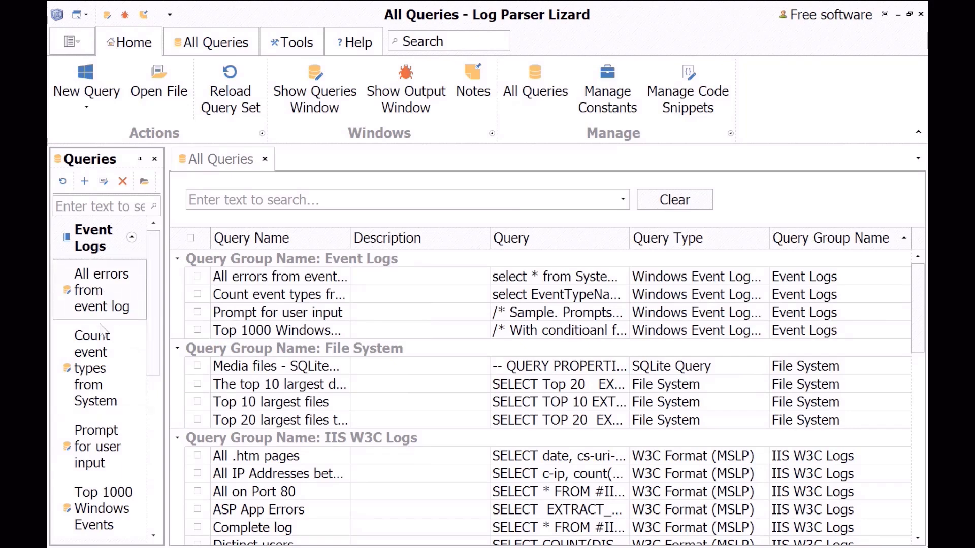
pyautogui.scroll(-3, 104, 431)
pyautogui.scroll(-5, 392, 406)
pyautogui.scroll(5, 392, 406)
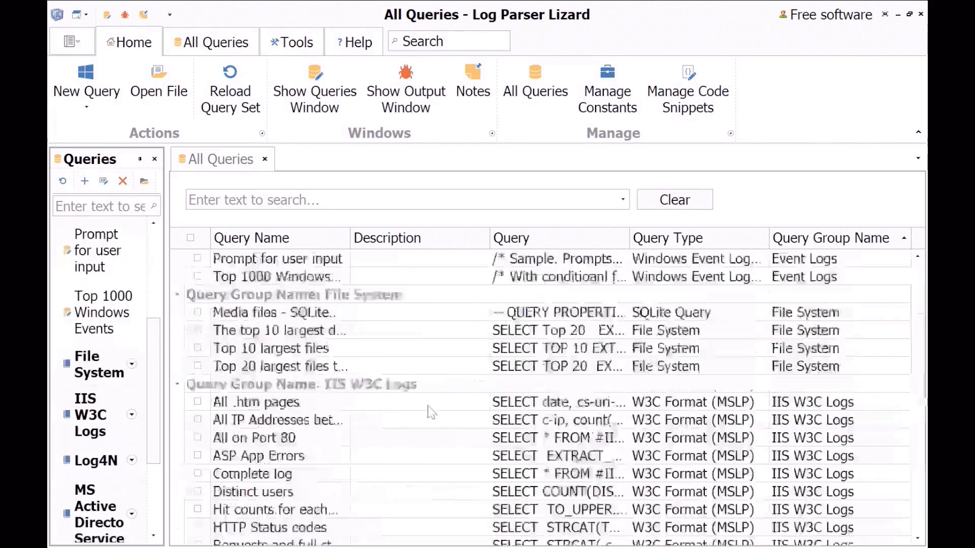
# Close the Queries pane and the All Queries page to clear the workspace.
pyautogui.click(154, 159)
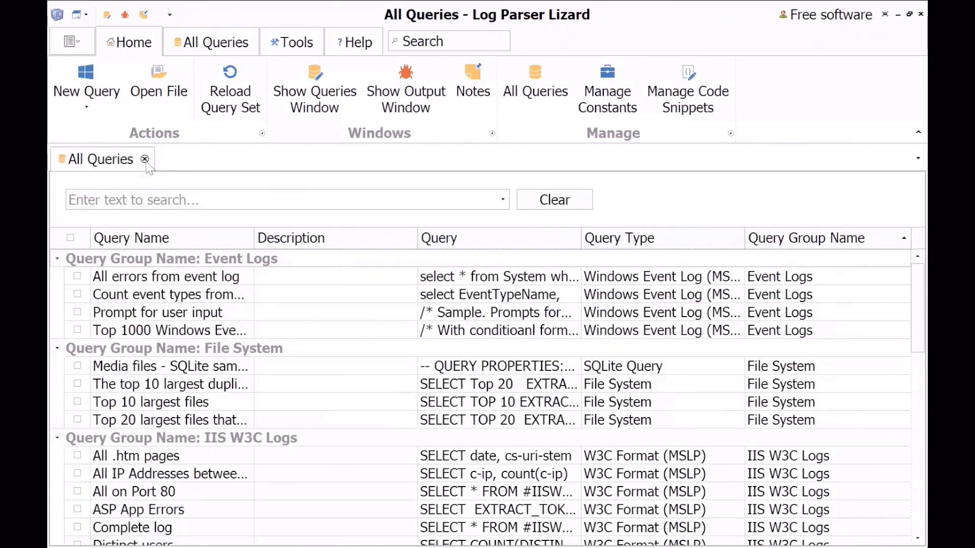
pyautogui.click(146, 159)
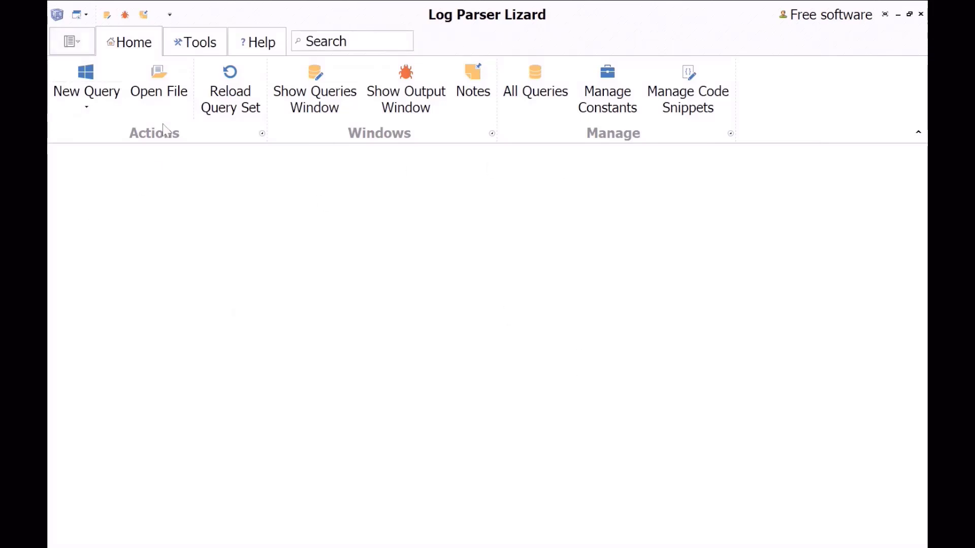
# Open the System event log from Desktop\Forensics\Event-Logs, showing all file types to find it.
pyautogui.click(165, 90)
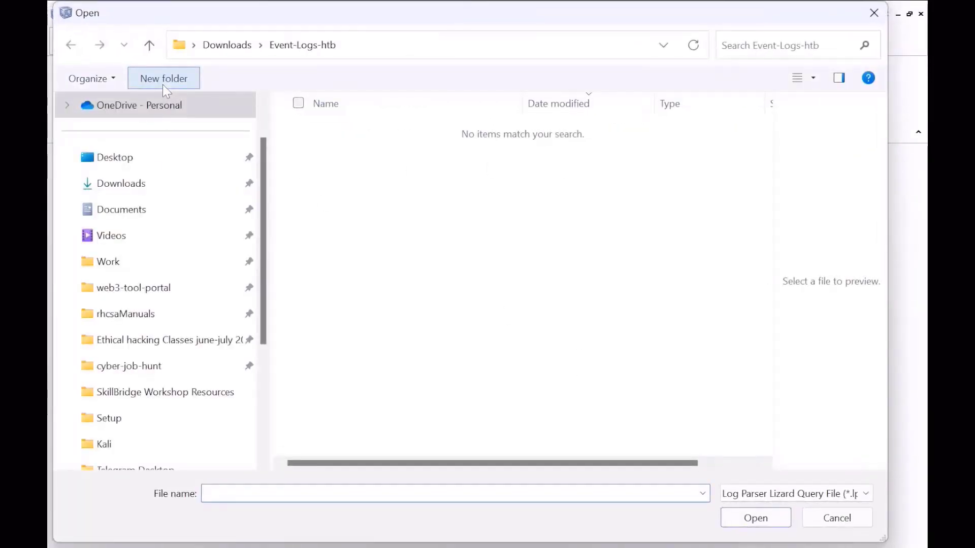
pyautogui.click(155, 157)
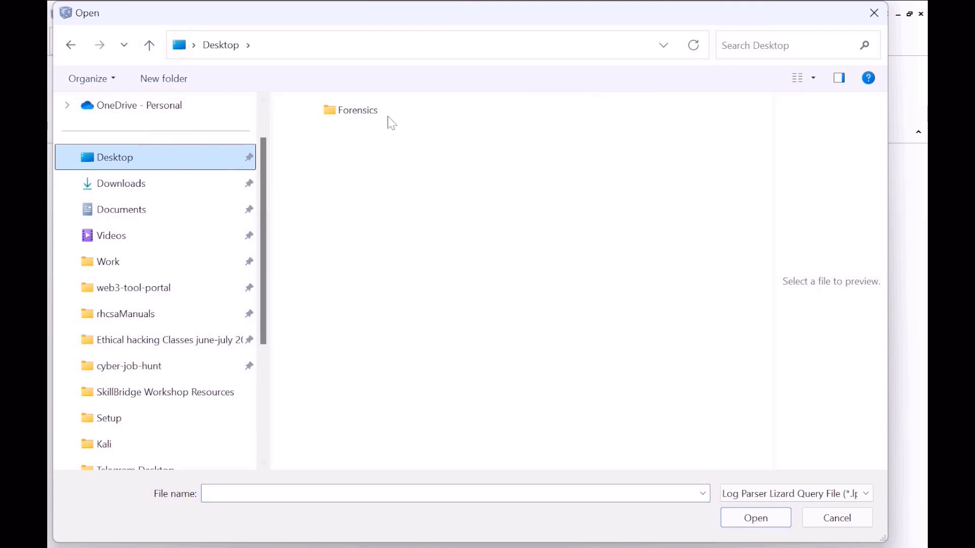
pyautogui.click(359, 114)
pyautogui.doubleClick(357, 111)
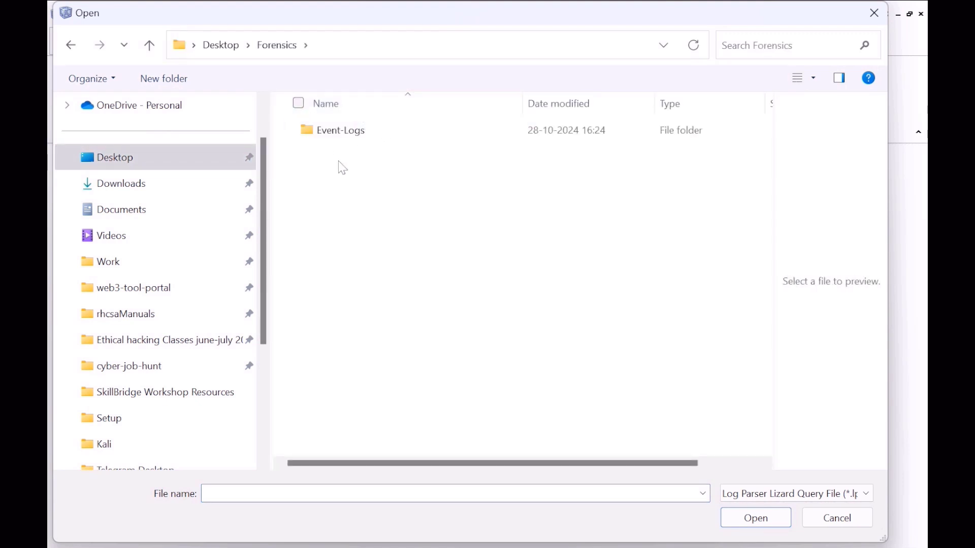
pyautogui.doubleClick(339, 133)
pyautogui.click(796, 495)
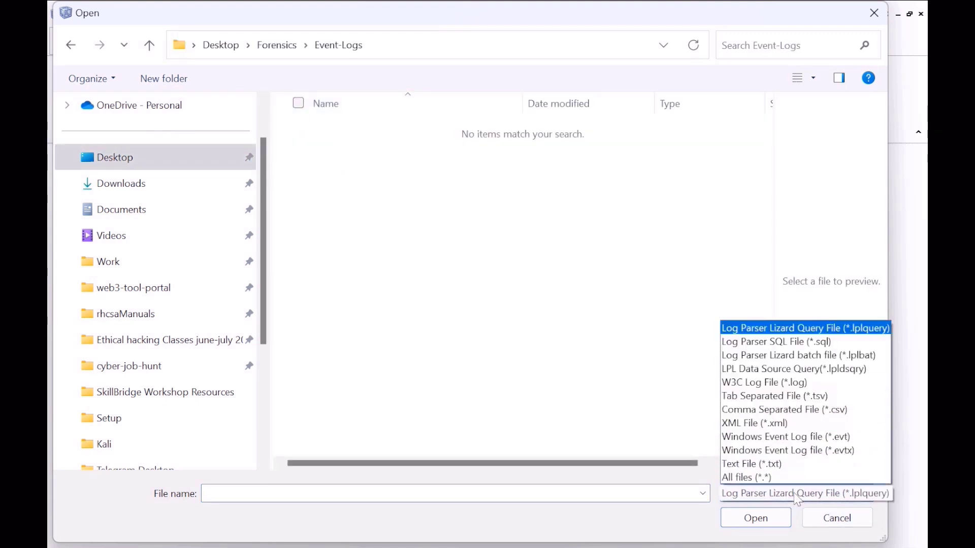
pyautogui.click(795, 478)
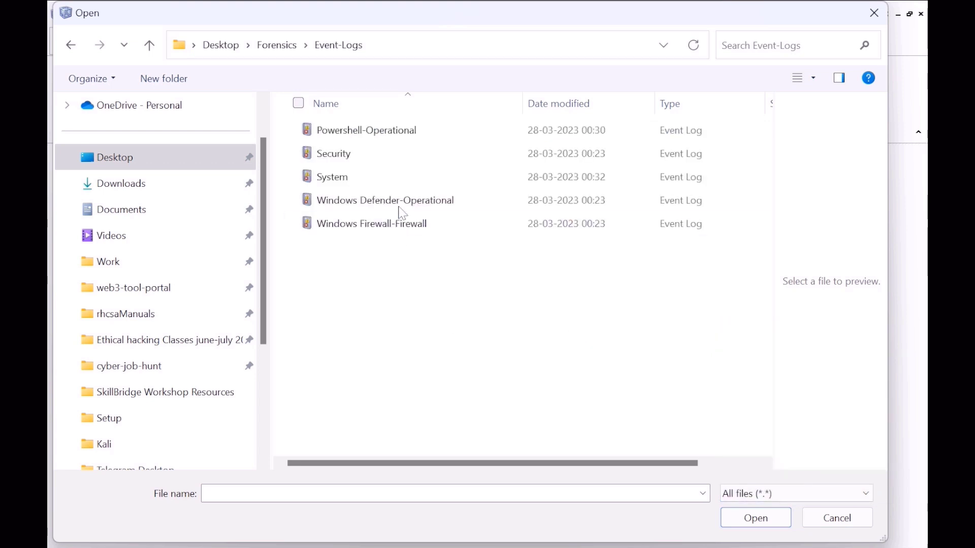
pyautogui.click(391, 177)
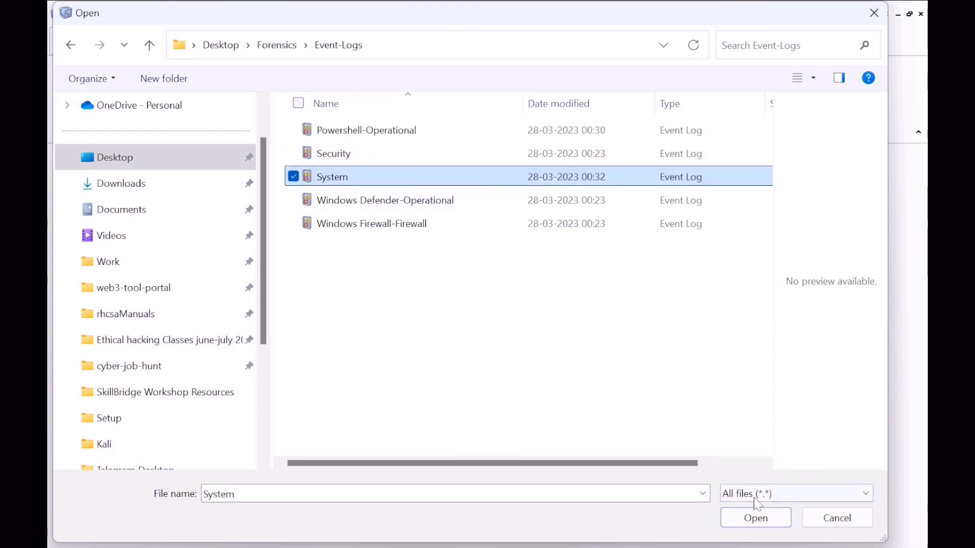
pyautogui.click(755, 516)
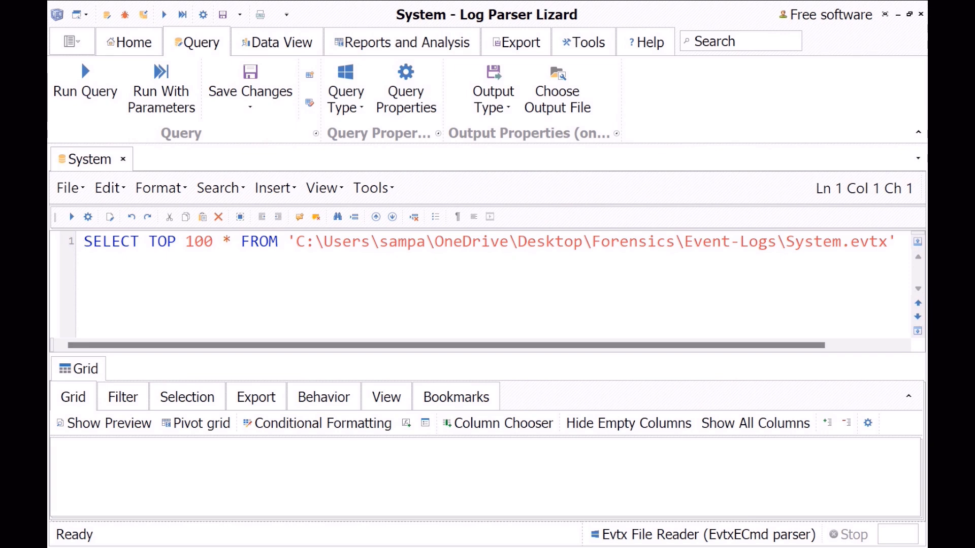
# Duplicate the System.evtx path in the FROM clause as a second comma-separated, quoted source.
pyautogui.press('End')
pyautogui.hotkey('shift', 'Left')
pyautogui.hotkey('shift', 'Left')
pyautogui.hotkey('shift', 'Left')
pyautogui.hotkey('shift', 'Left')
pyautogui.hotkey('shift', 'Left')
pyautogui.hotkey('shift', 'Left')
pyautogui.hotkey('shift', 'Left')
pyautogui.hotkey('shift', 'Left')
pyautogui.hotkey('shift', 'Left')
pyautogui.hotkey('shift', 'Left')
pyautogui.hotkey('shift', 'Left')
pyautogui.hotkey('shift', 'Left')
pyautogui.hotkey('shift', 'Left')
pyautogui.hotkey('shift', 'Left')
pyautogui.hotkey('shift', 'Left')
pyautogui.hotkey('shift', 'Left')
pyautogui.hotkey('shift', 'Left')
pyautogui.hotkey('shift', 'Left')
pyautogui.hotkey('shift', 'Left')
pyautogui.hotkey('shift', 'Left')
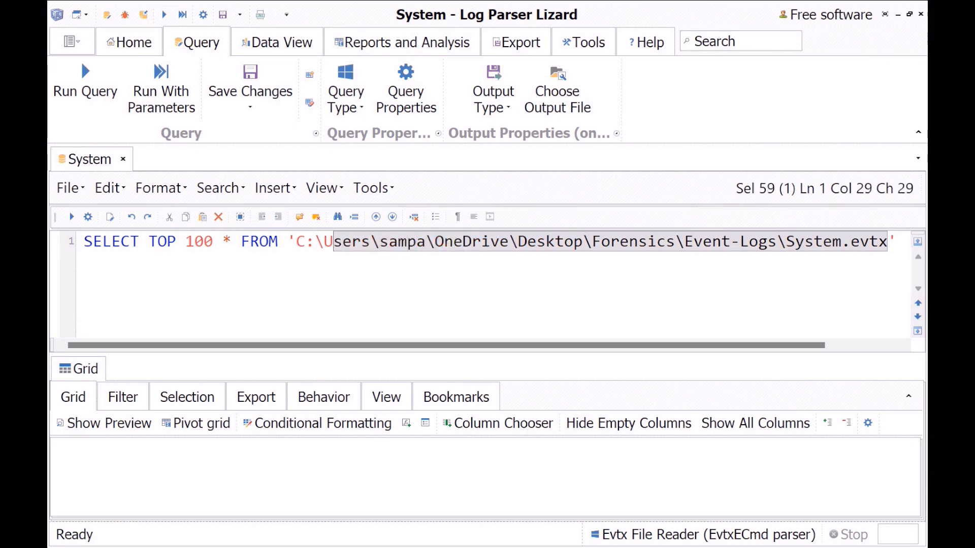
pyautogui.hotkey('shift', 'Left')
pyautogui.hotkey('shift', 'Left')
pyautogui.hotkey('shift', 'Left')
pyautogui.hotkey('shift', 'Left')
pyautogui.hotkey('shift', 'Left')
pyautogui.hotkey('ctrl', 'c')
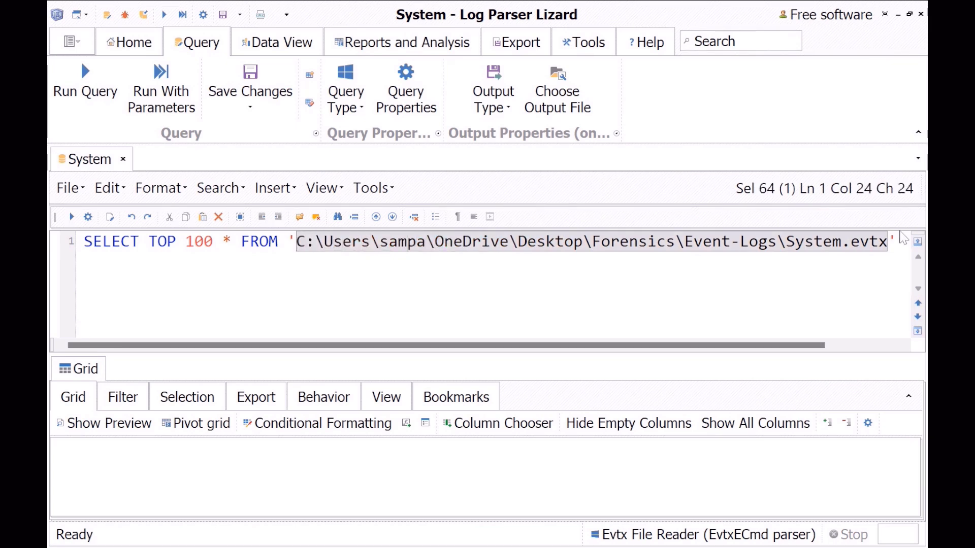
pyautogui.click(903, 238)
pyautogui.write(",'")
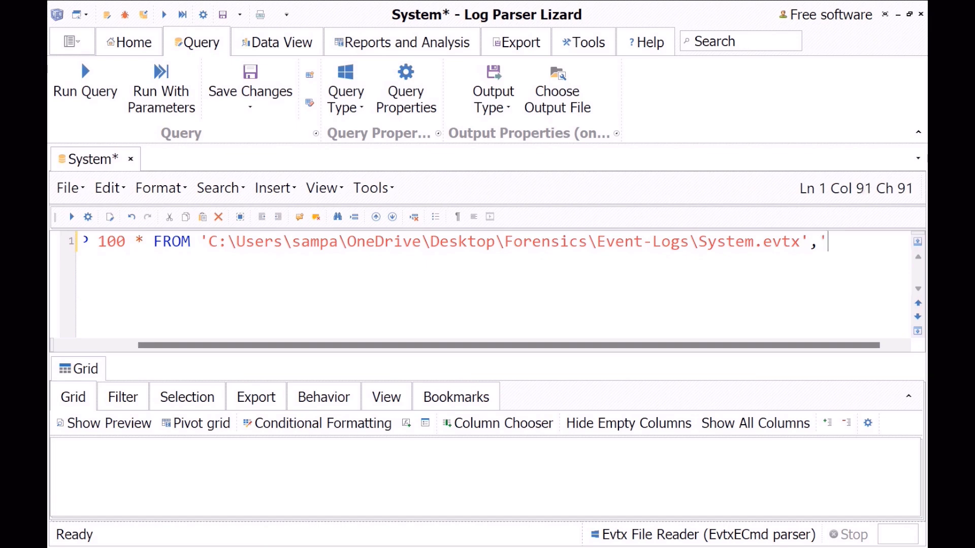
pyautogui.hotkey('ctrl', 'v')
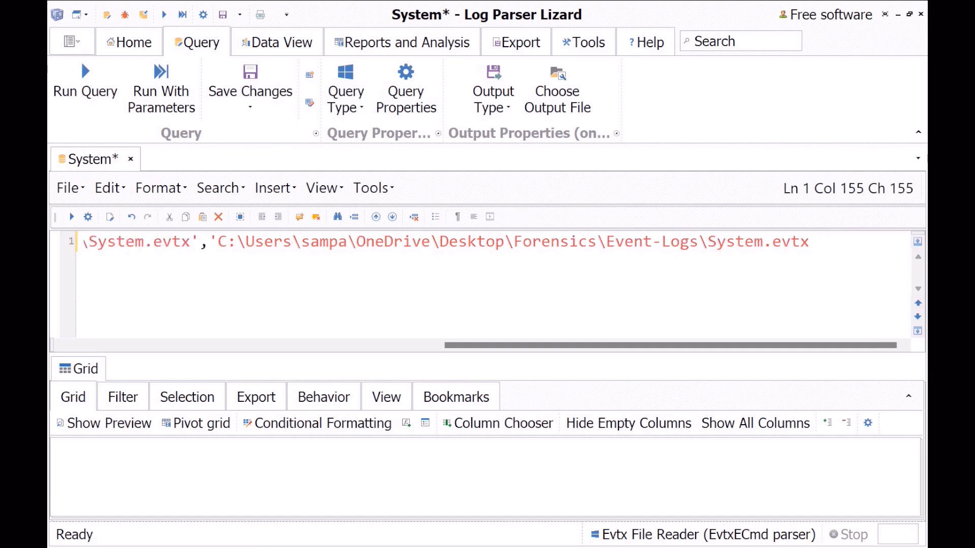
# Change the second source's file to Security.evtx and add Windows Defender-Operational.evtx from the same folder as a third quoted source.
pyautogui.write("'")
pyautogui.press('Left')
pyautogui.press('Left')
pyautogui.press('Left')
pyautogui.press('Left')
pyautogui.press('Left')
pyautogui.press('Left')
pyautogui.press('BackSpace')
pyautogui.press('BackSpace')
pyautogui.press('BackSpace')
pyautogui.press('BackSpace')
pyautogui.press('BackSpace')
pyautogui.write('ecurit')
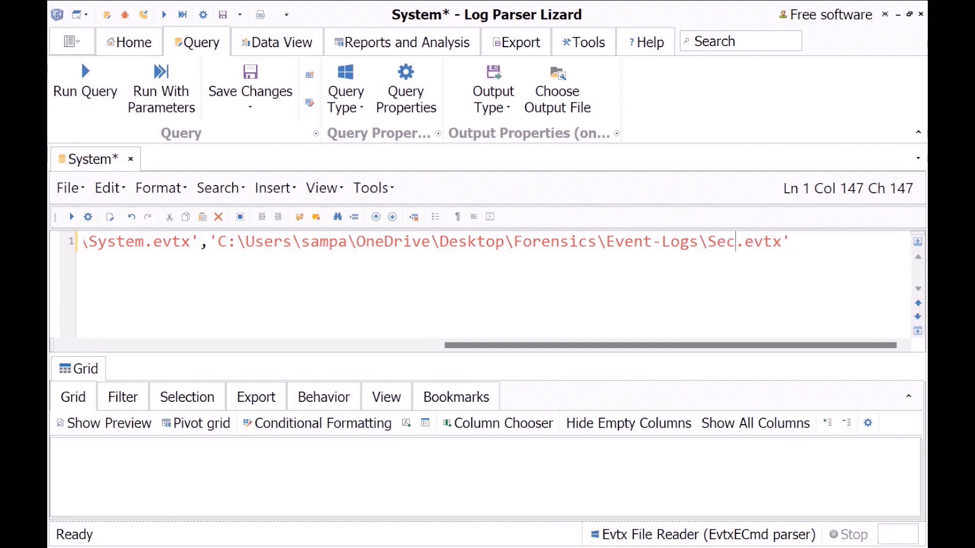
pyautogui.write('y')
pyautogui.write("evtx','C:\\Users\\sampa\\OneDrive\\Desktop\\Forensics\\Event-Logs\\Windows Defender-Operational.")
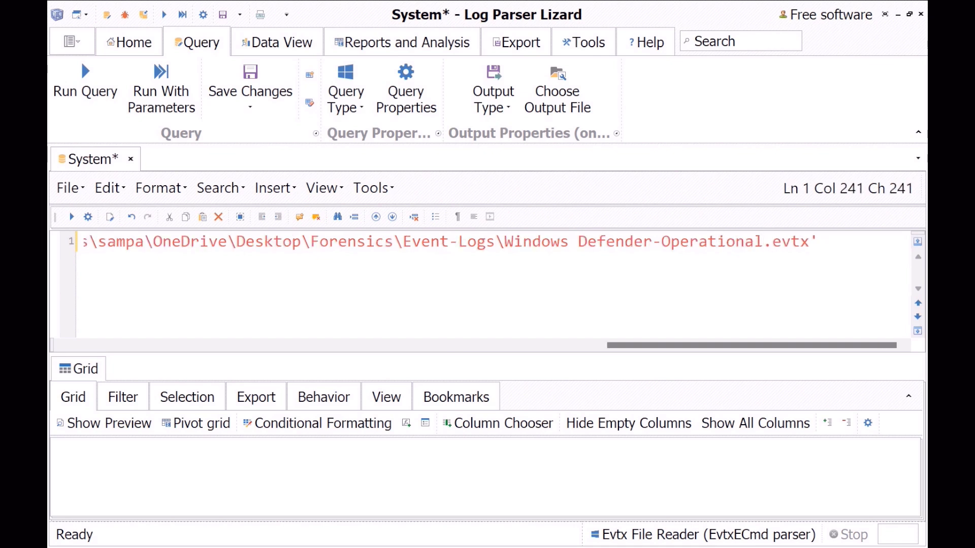
# Remove the TOP 100 limit from the SELECT statement so the query reads SELECT * FROM the three log files.
pyautogui.moveTo(752, 345); pyautogui.dragTo(213, 345)
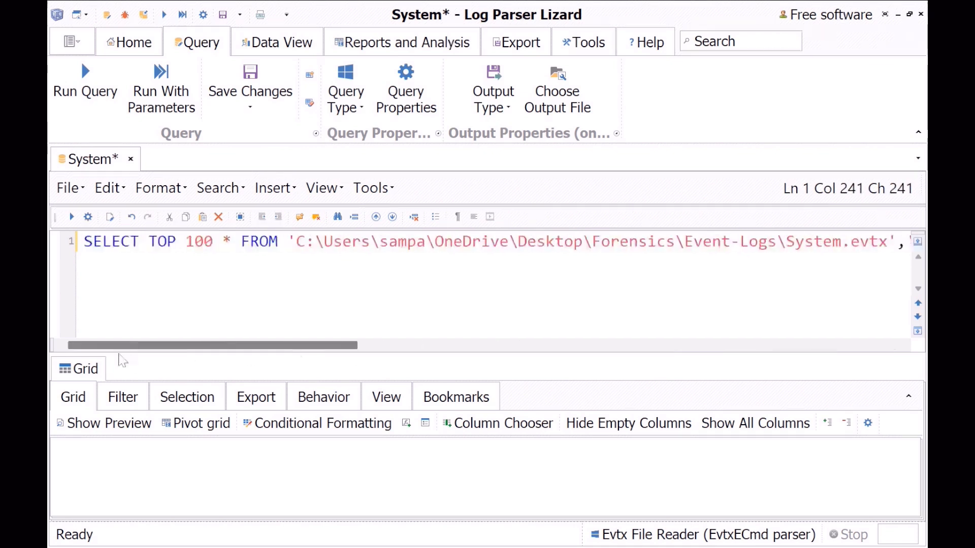
pyautogui.moveTo(222, 241); pyautogui.dragTo(148, 241)
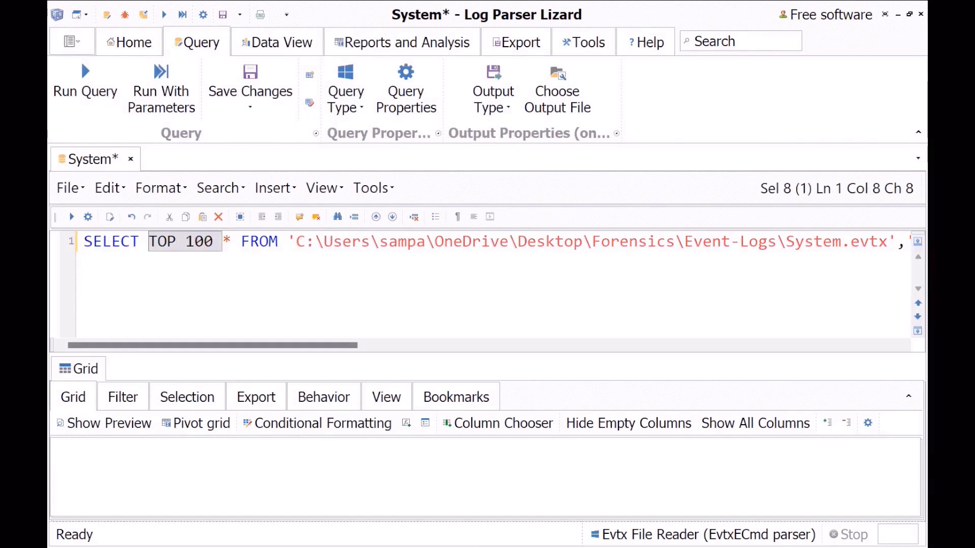
pyautogui.press('Delete')
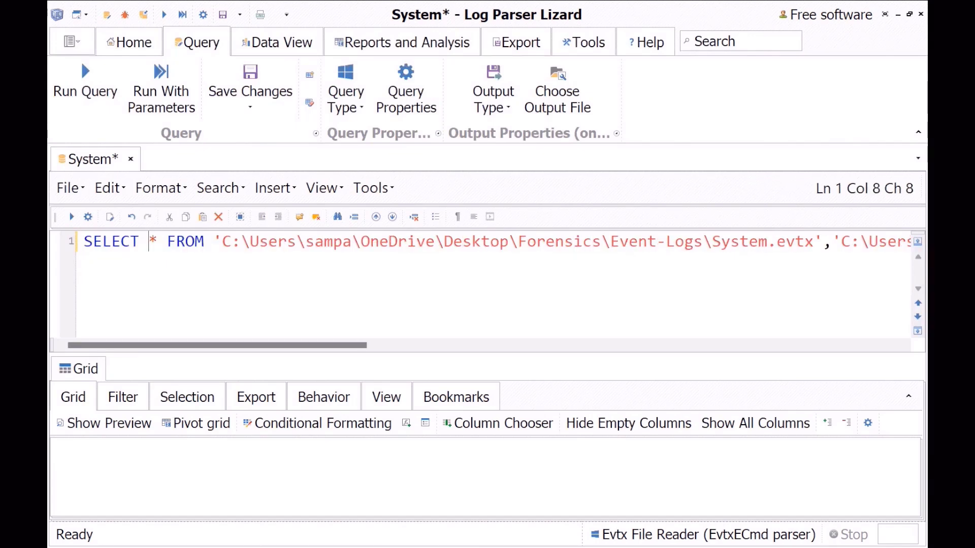
pyautogui.moveTo(218, 346); pyautogui.dragTo(885, 351)
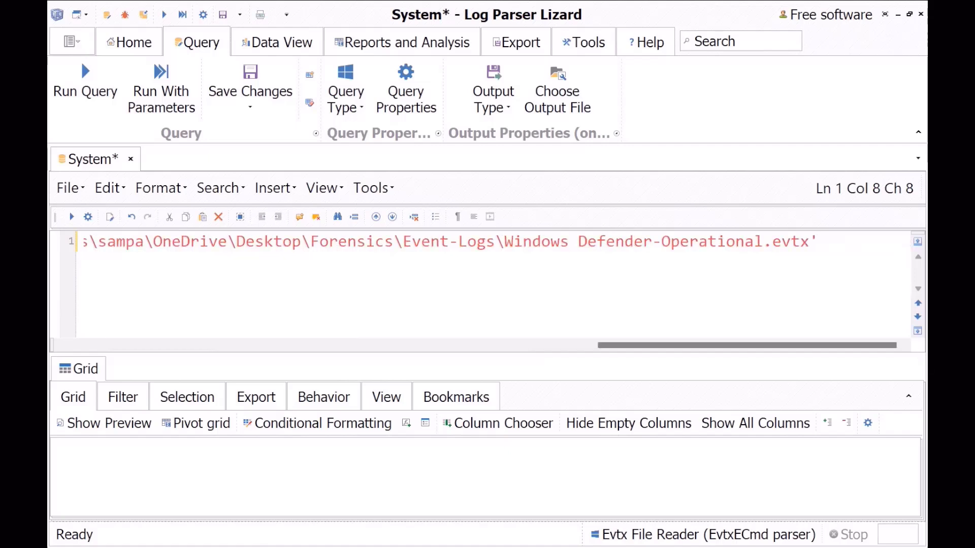
pyautogui.click(819, 241)
pyautogui.moveTo(790, 348); pyautogui.dragTo(259, 349)
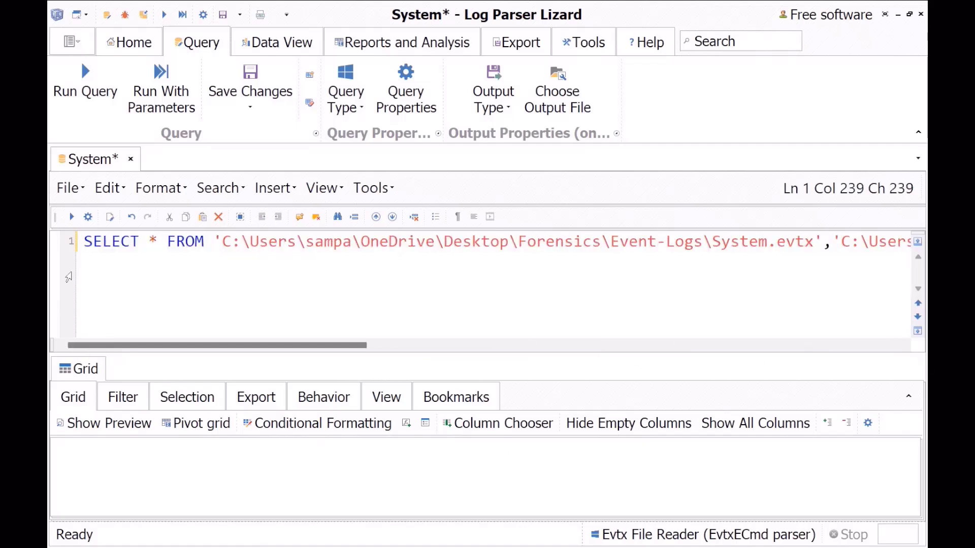
# Change the query's input format to Windows Event Log Enhanced reader, declining to reset the properties to default values.
pyautogui.click(69, 188)
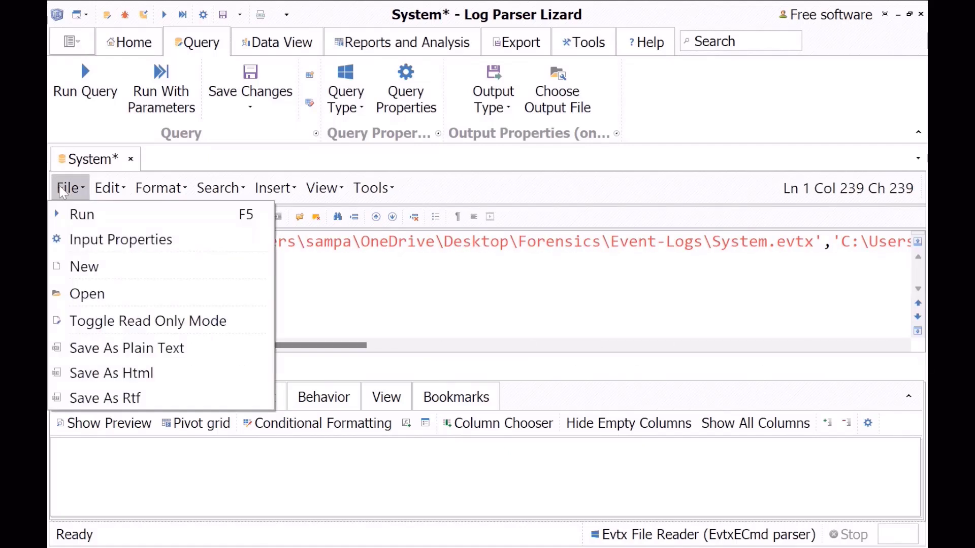
pyautogui.click(90, 239)
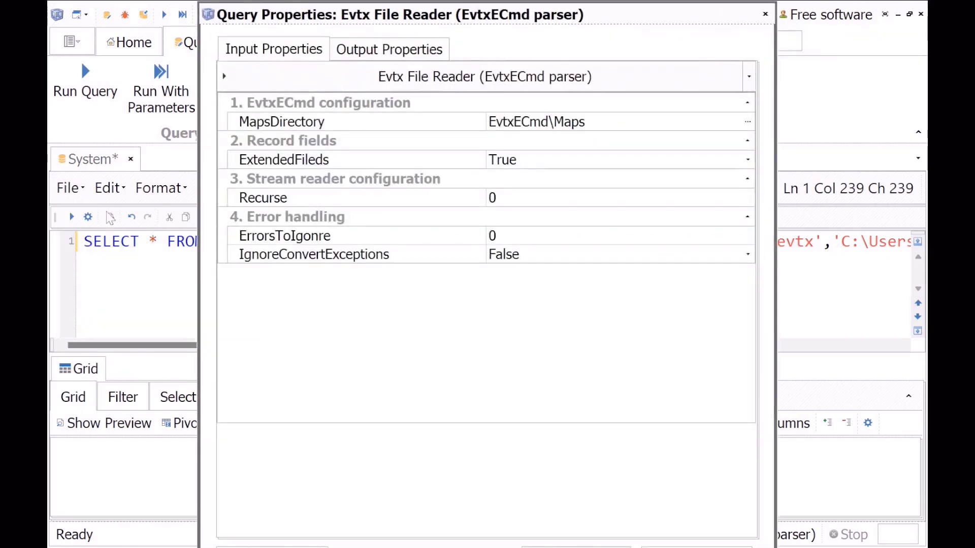
pyautogui.click(608, 77)
pyautogui.click(508, 329)
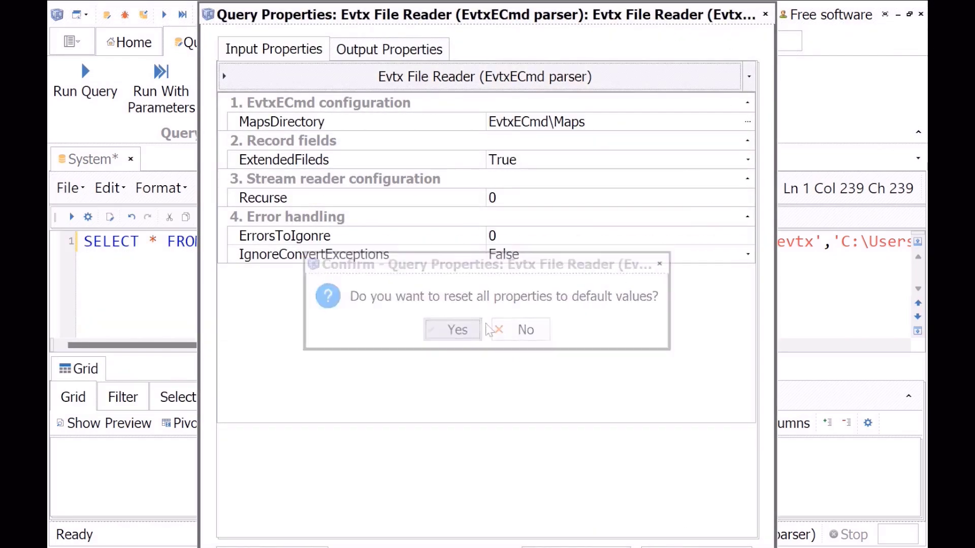
pyautogui.click(746, 76)
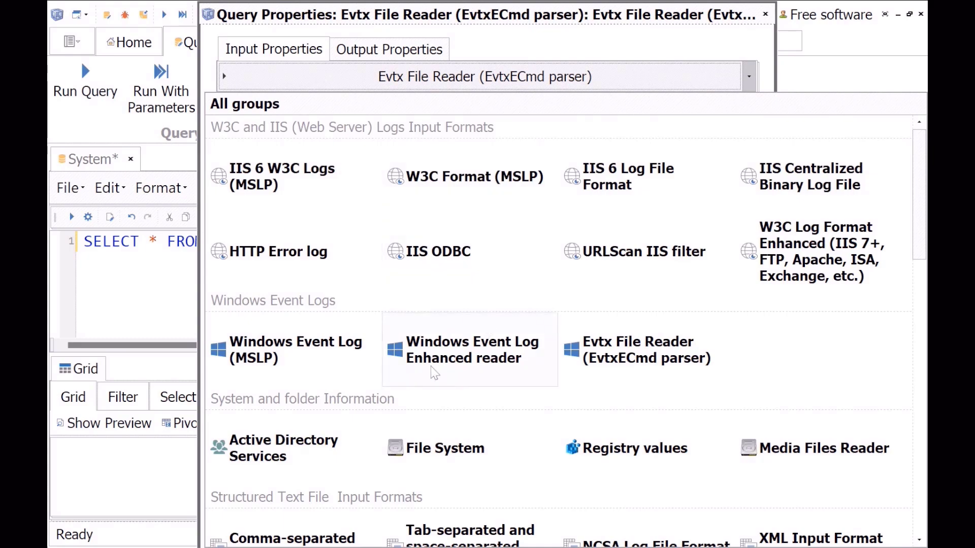
pyautogui.click(477, 358)
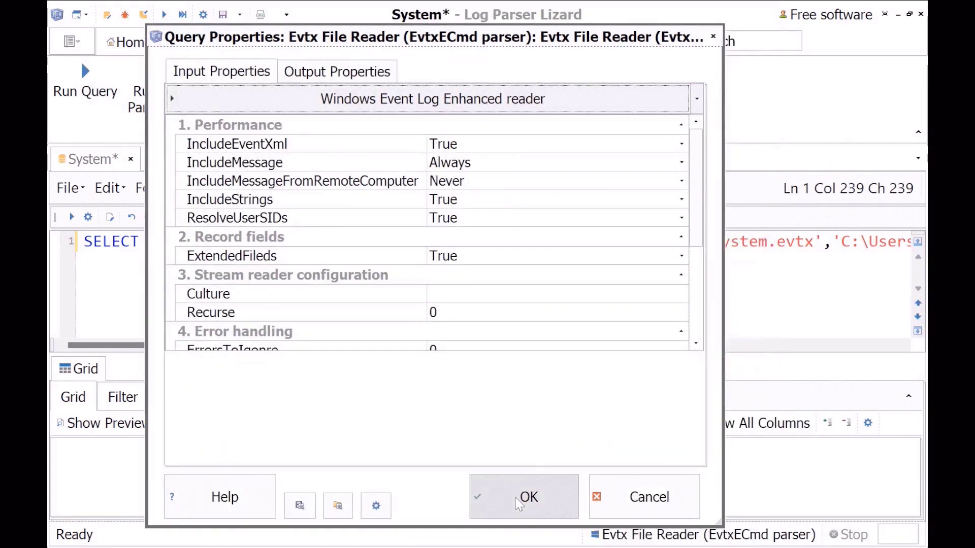
pyautogui.click(523, 497)
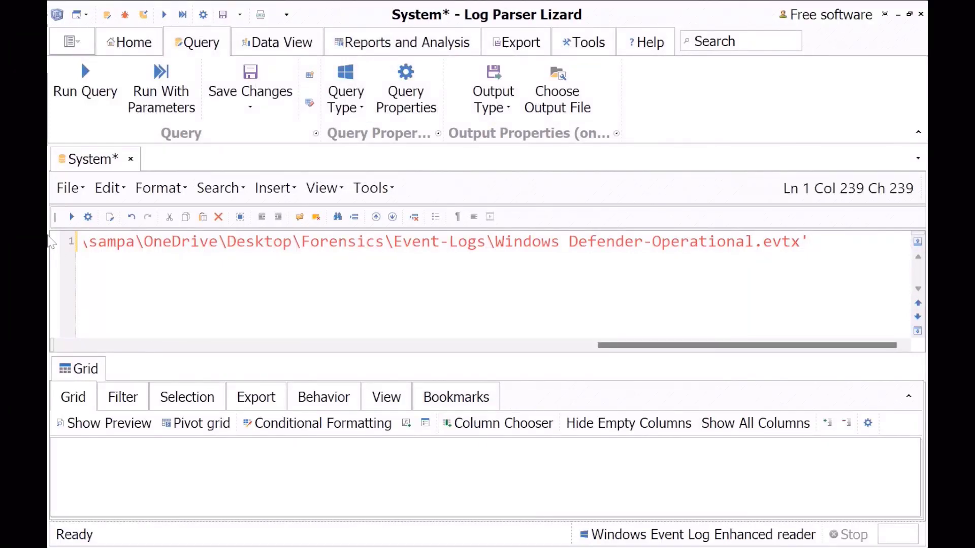
# Run the query and narrow the Log Name column in the results grid.
pyautogui.click(71, 218)
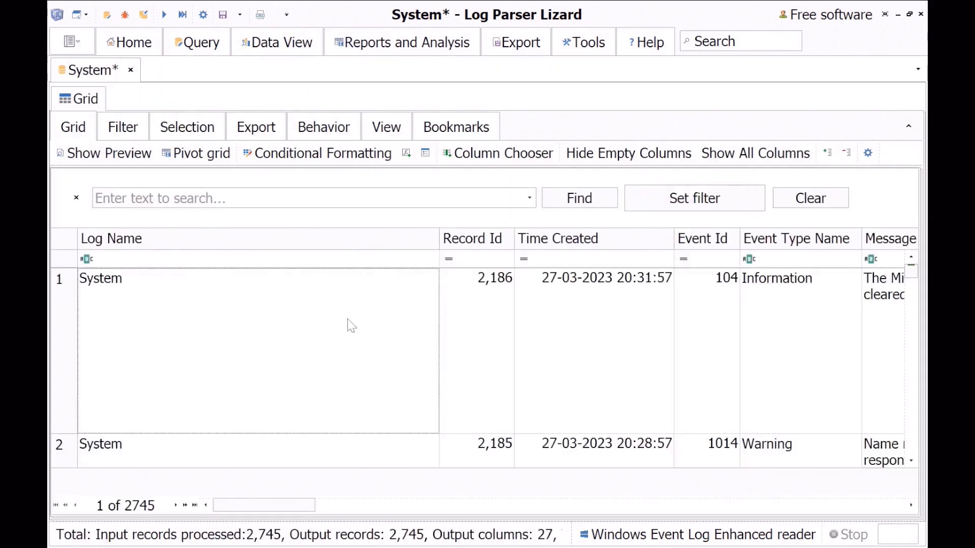
pyautogui.moveTo(441, 240); pyautogui.dragTo(272, 240)
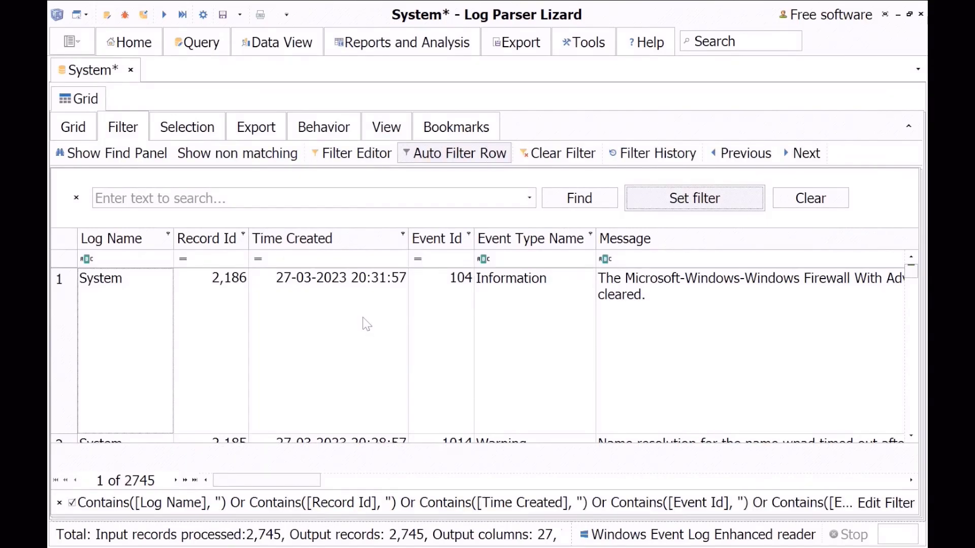
# Filter the Event Id column to show only events with ID 4624.
pyautogui.moveTo(469, 237); pyautogui.dragTo(468, 237)
pyautogui.click(468, 237)
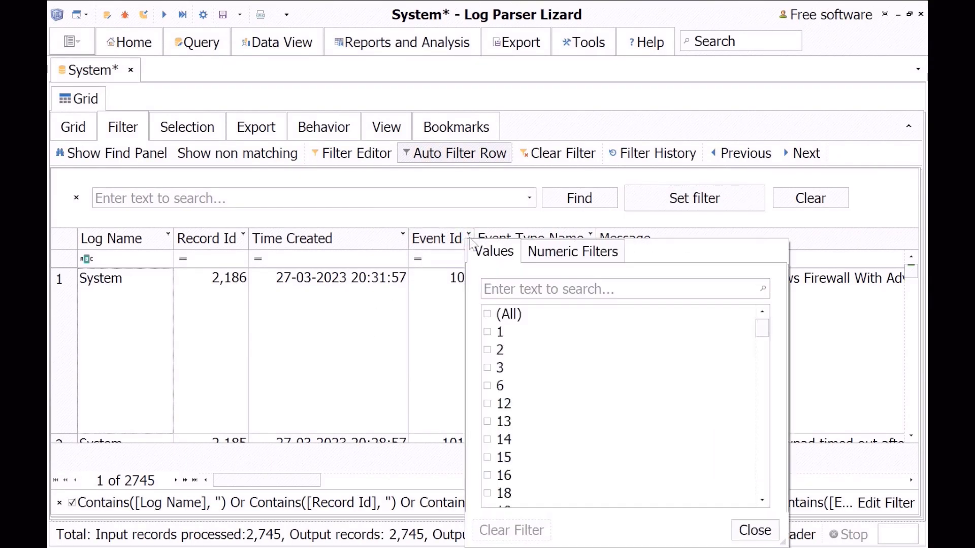
pyautogui.scroll(-6, 601, 417)
pyautogui.scroll(-15, 600, 419)
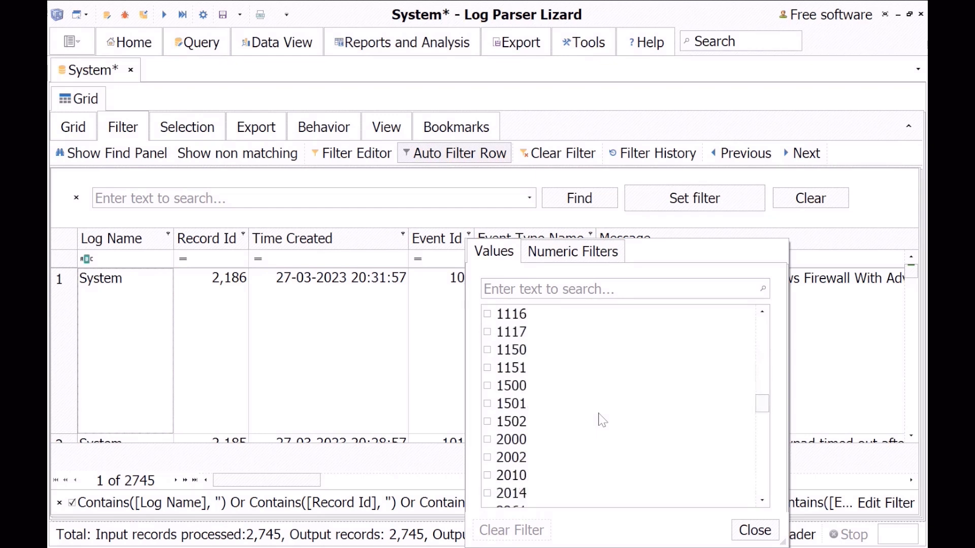
pyautogui.scroll(8, 602, 419)
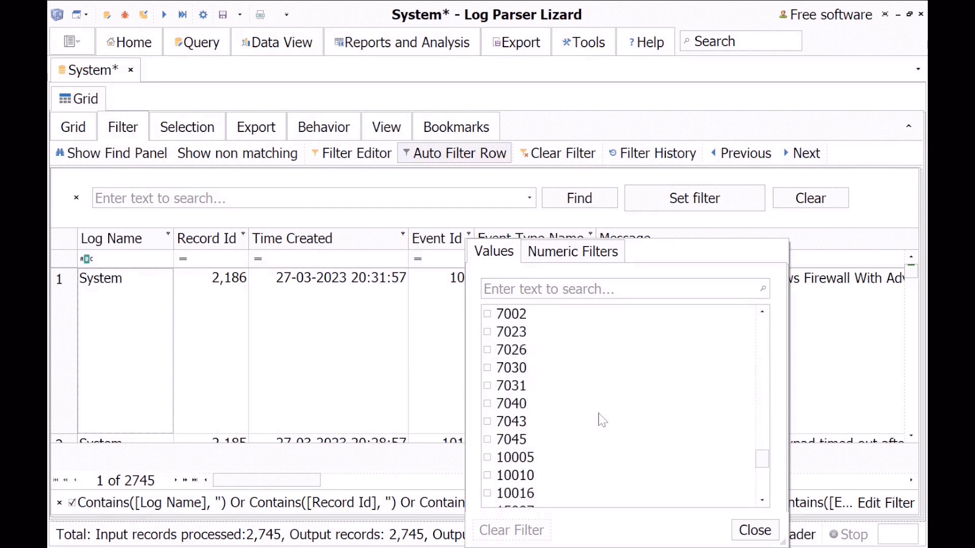
pyautogui.scroll(1, 601, 420)
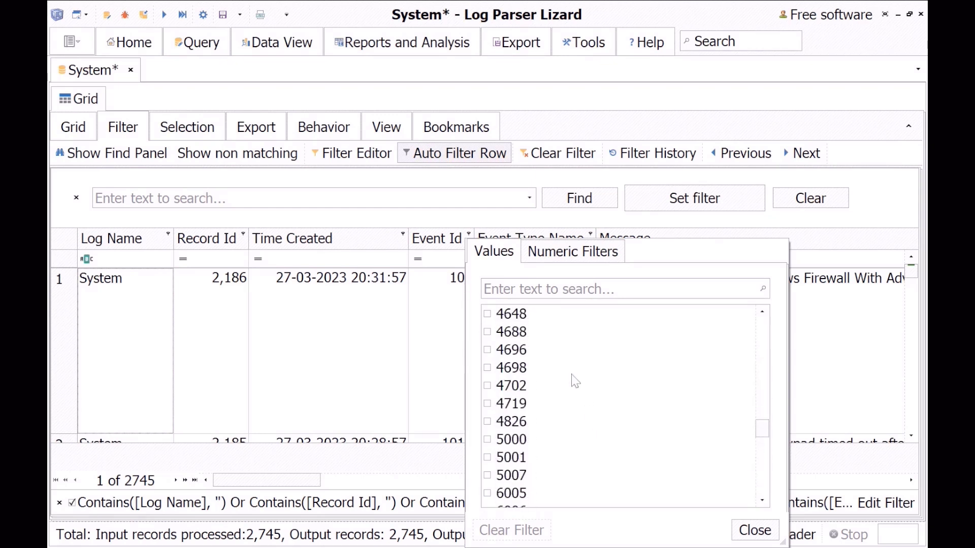
pyautogui.click(485, 289)
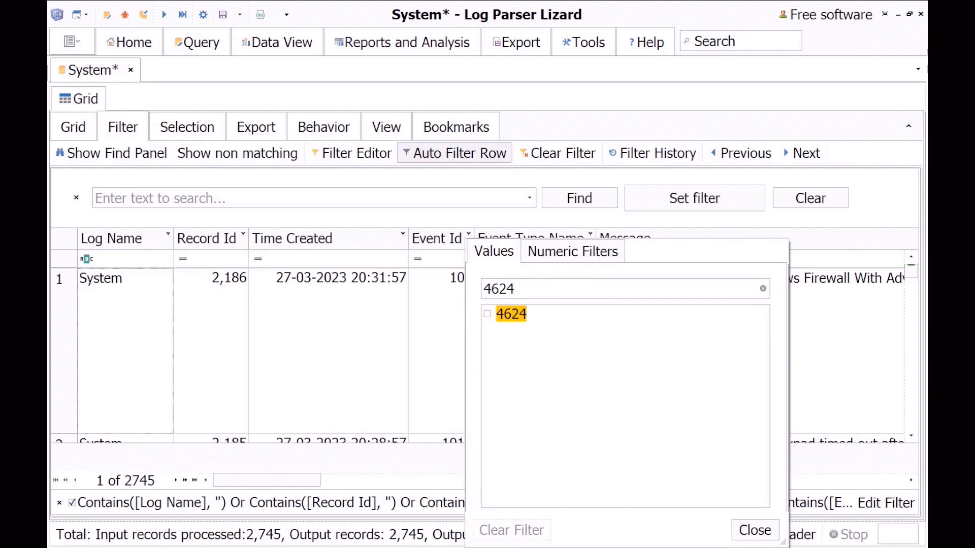
pyautogui.click(488, 316)
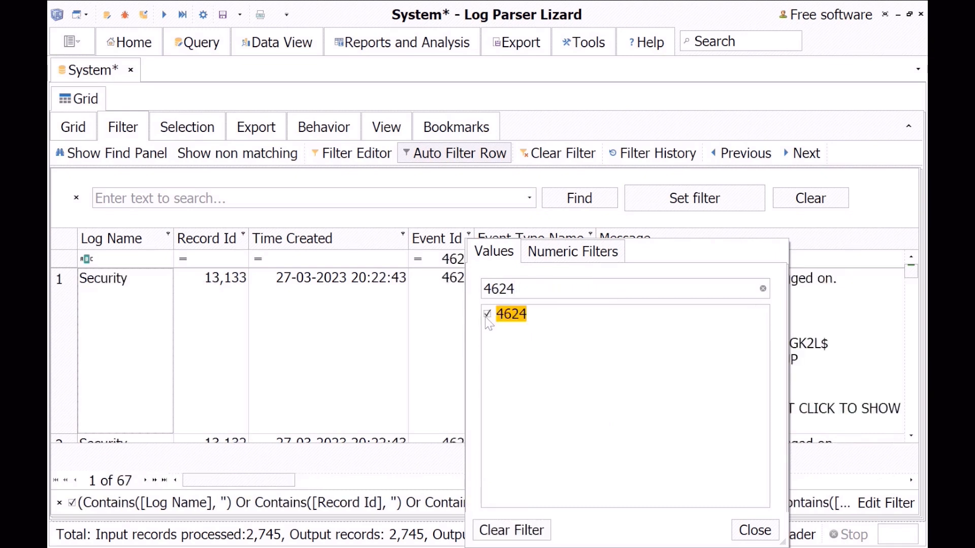
pyautogui.click(737, 530)
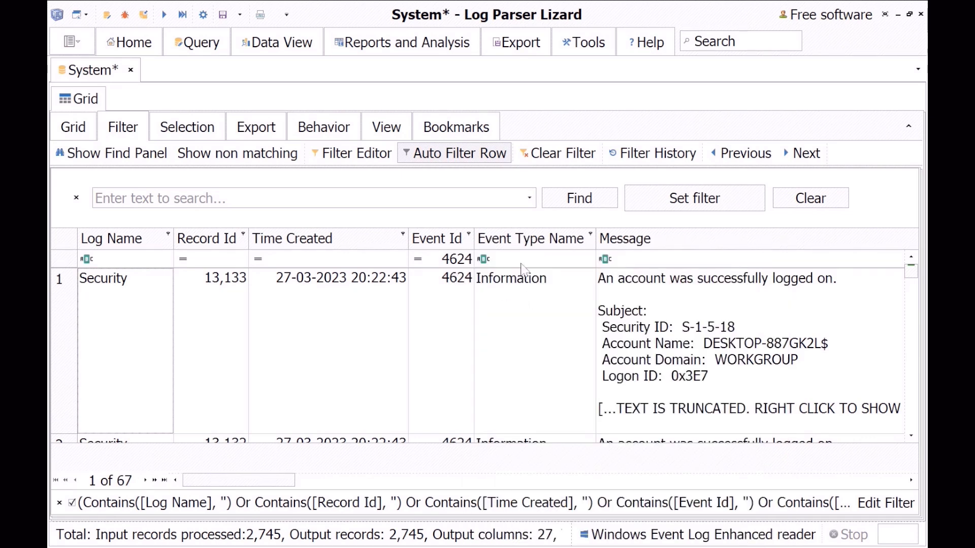
# Open the last filtered record's message in the preview pane and widen the pane to about half the window.
pyautogui.scroll(-2, 626, 315)
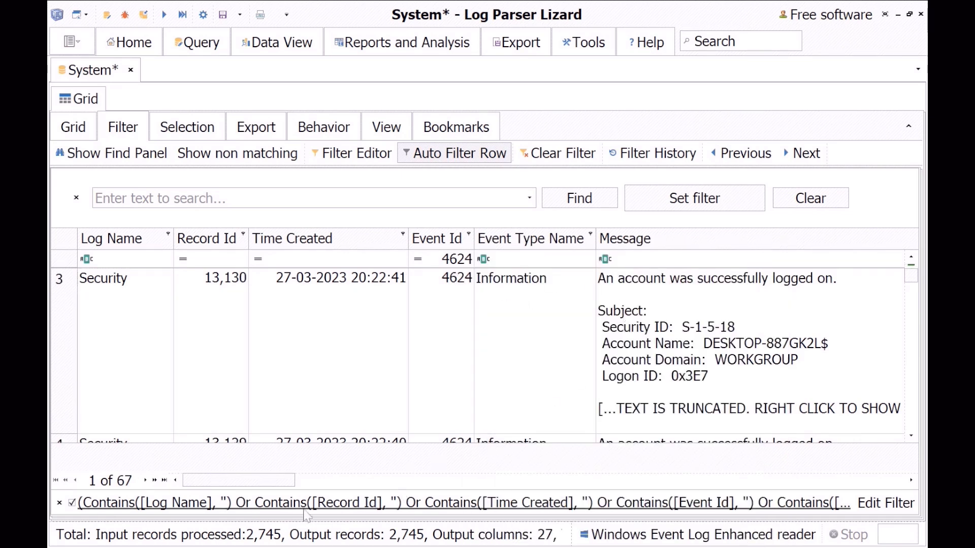
pyautogui.moveTo(277, 480); pyautogui.dragTo(336, 492)
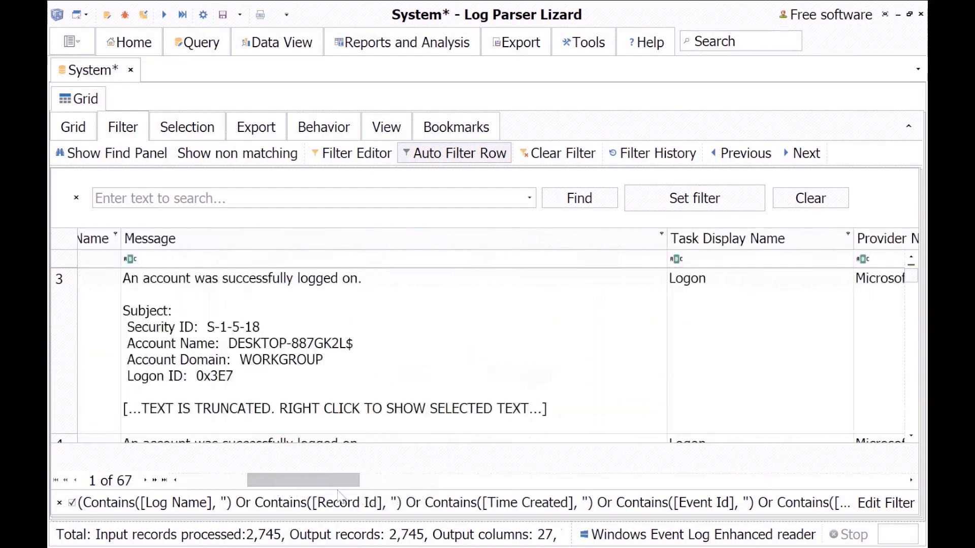
pyautogui.hotkey('ctrl', 'End')
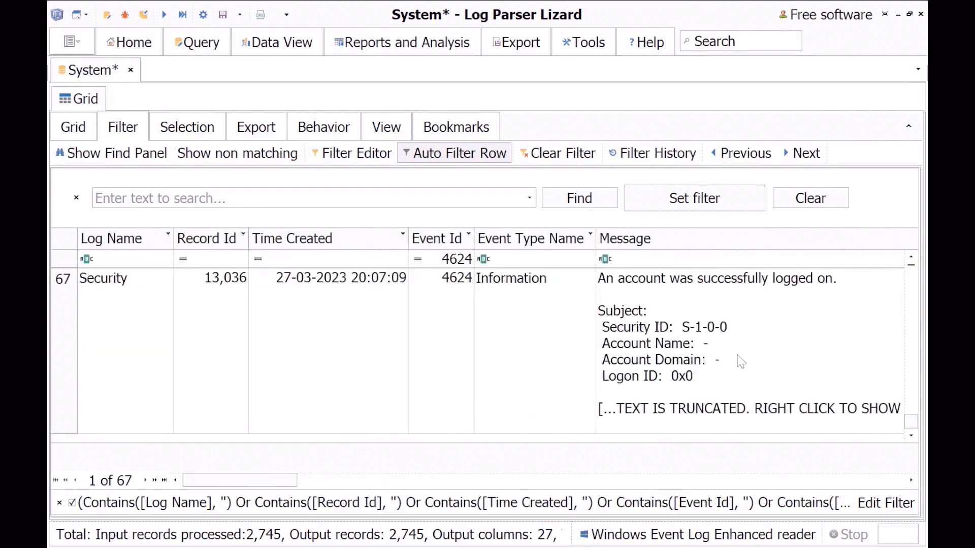
pyautogui.click(736, 363)
pyautogui.doubleClick(732, 357)
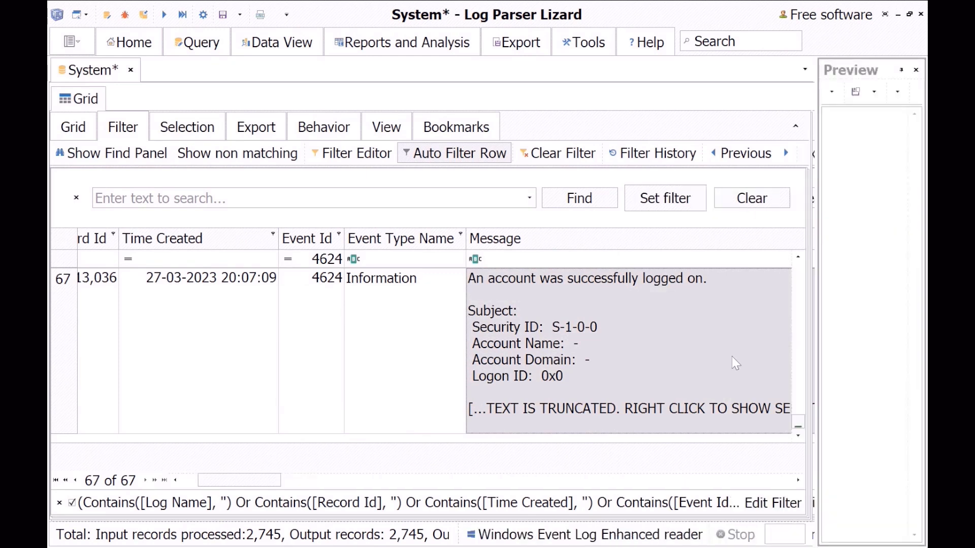
pyautogui.moveTo(816, 282); pyautogui.dragTo(567, 284)
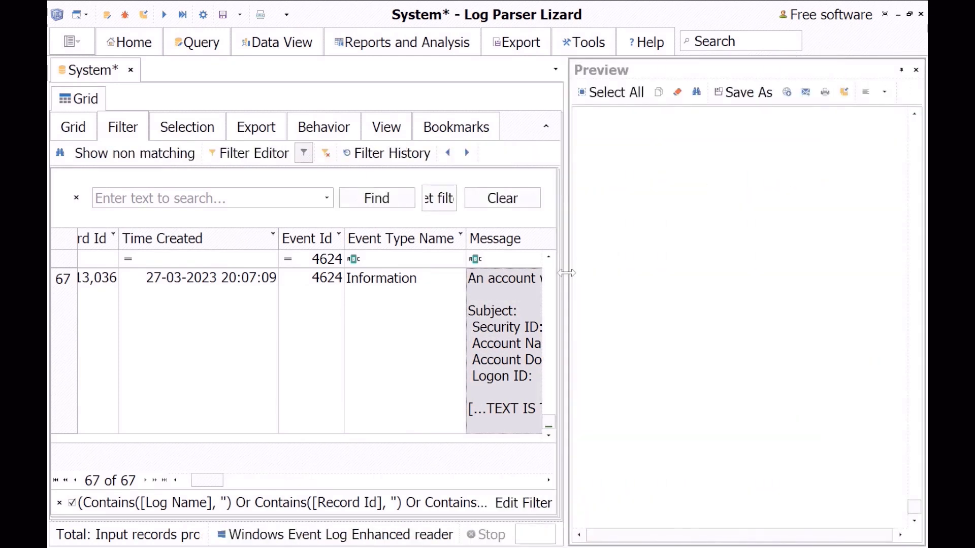
# Examine the previewed logon event's full details, from its strings and event XML up to the log name and message.
pyautogui.click(584, 235)
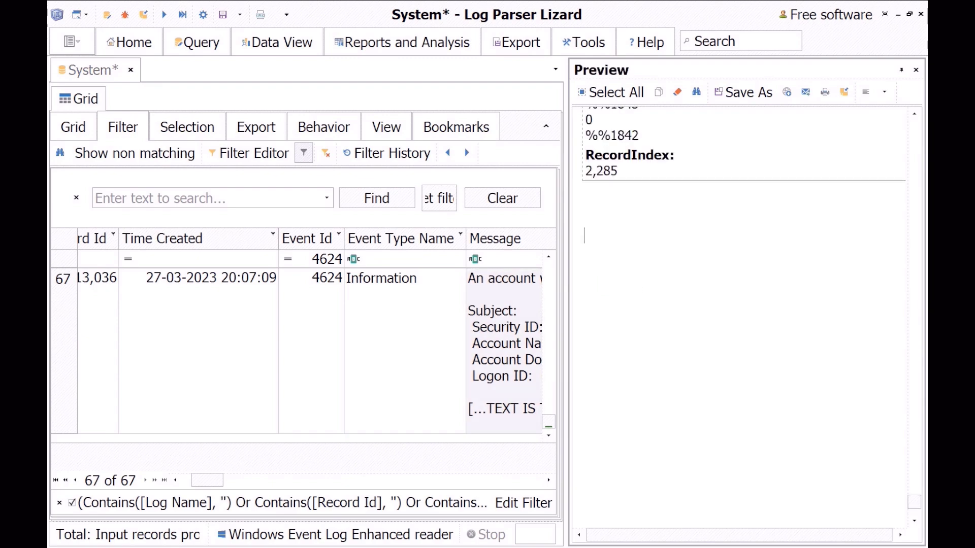
pyautogui.scroll(8, 584, 236)
pyautogui.scroll(5, 742, 315)
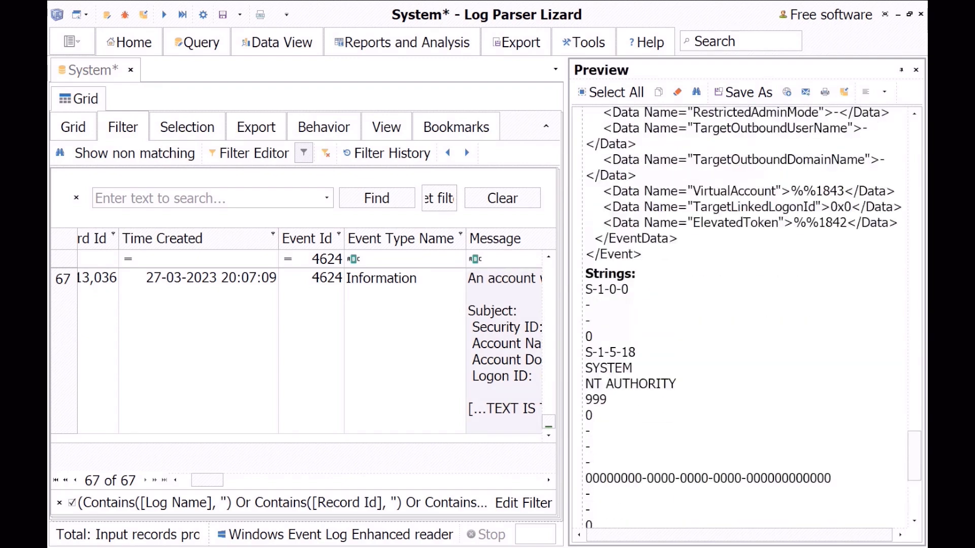
pyautogui.scroll(2, 741, 315)
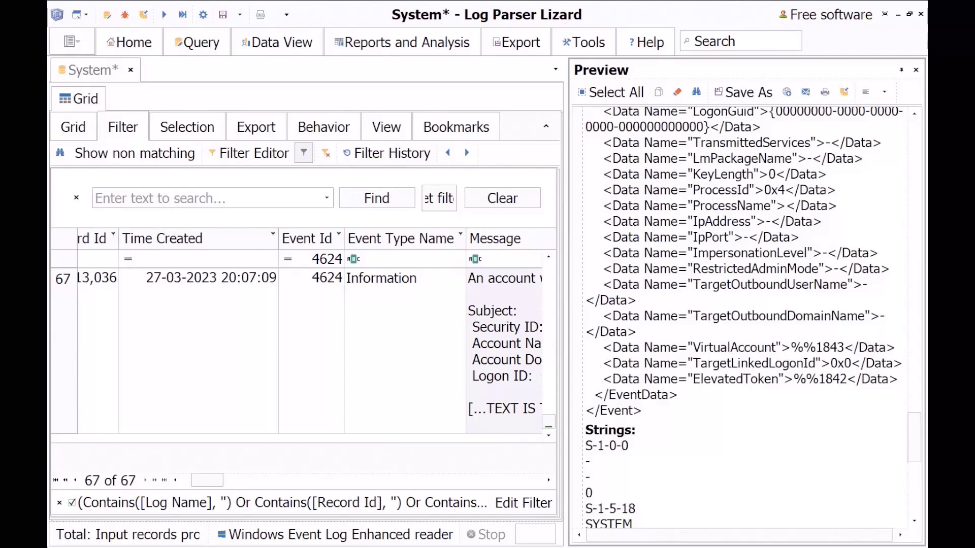
pyautogui.scroll(12, 741, 314)
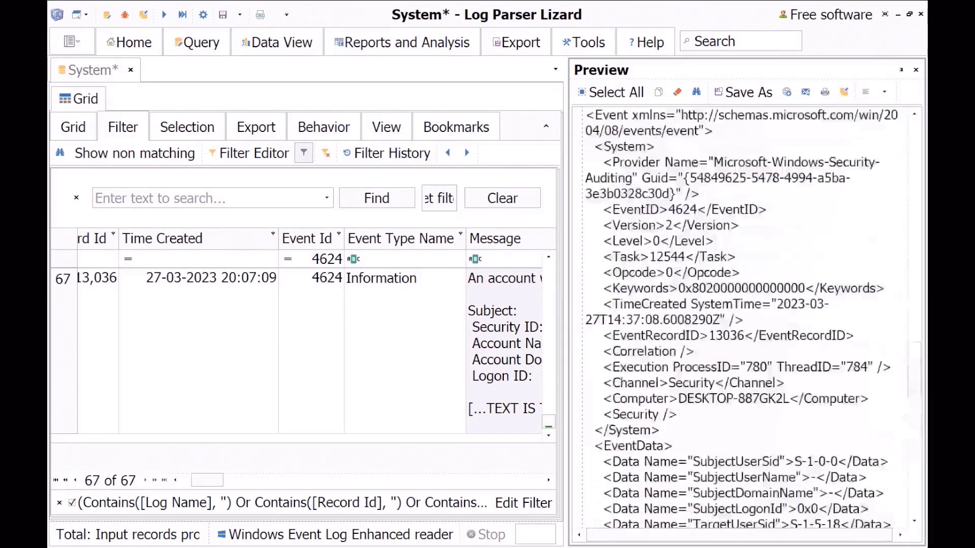
pyautogui.scroll(4, 742, 315)
pyautogui.scroll(9, 741, 314)
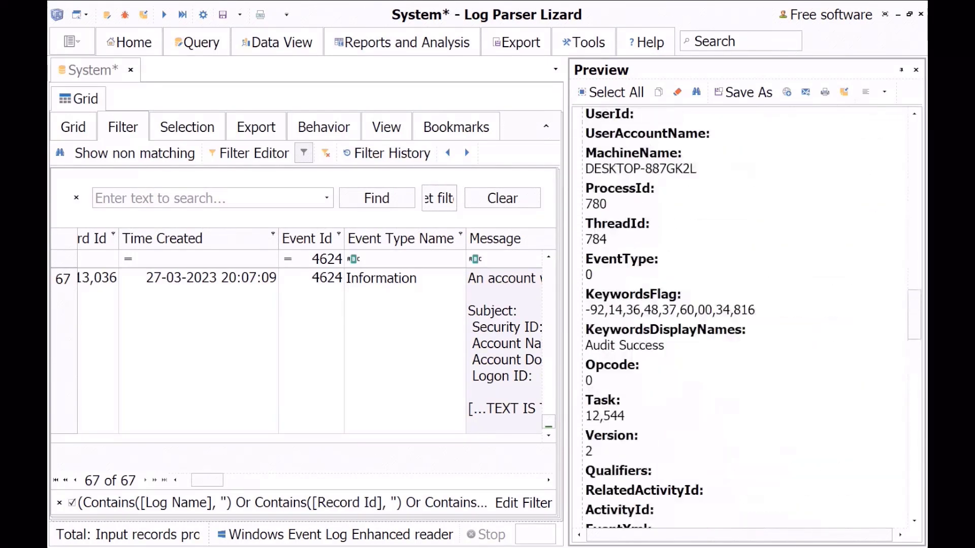
pyautogui.scroll(3, 580, 402)
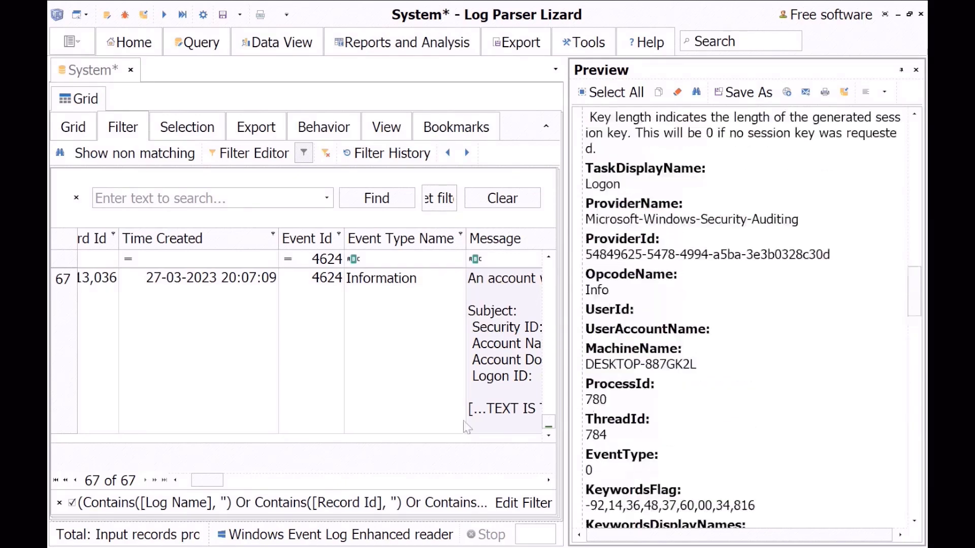
pyautogui.scroll(20, 741, 315)
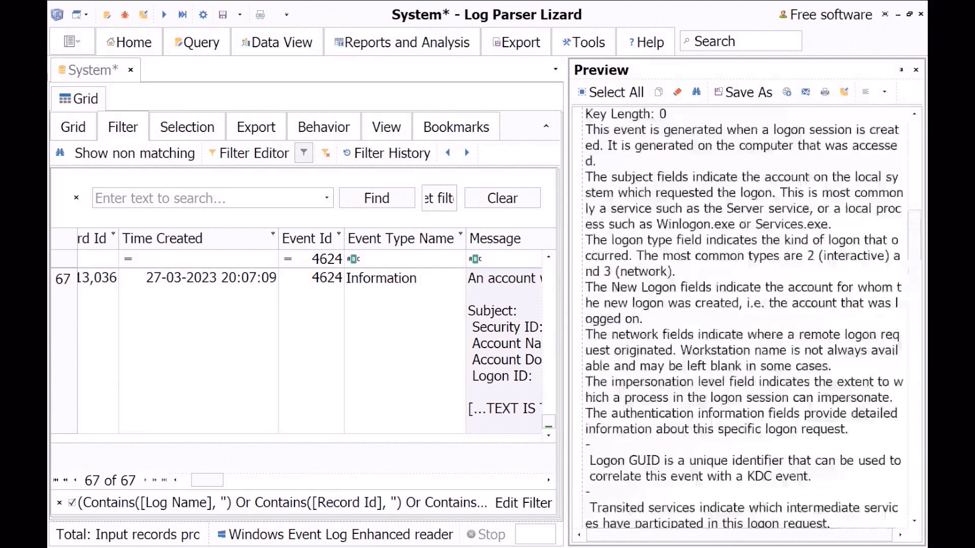
pyautogui.scroll(10, 741, 315)
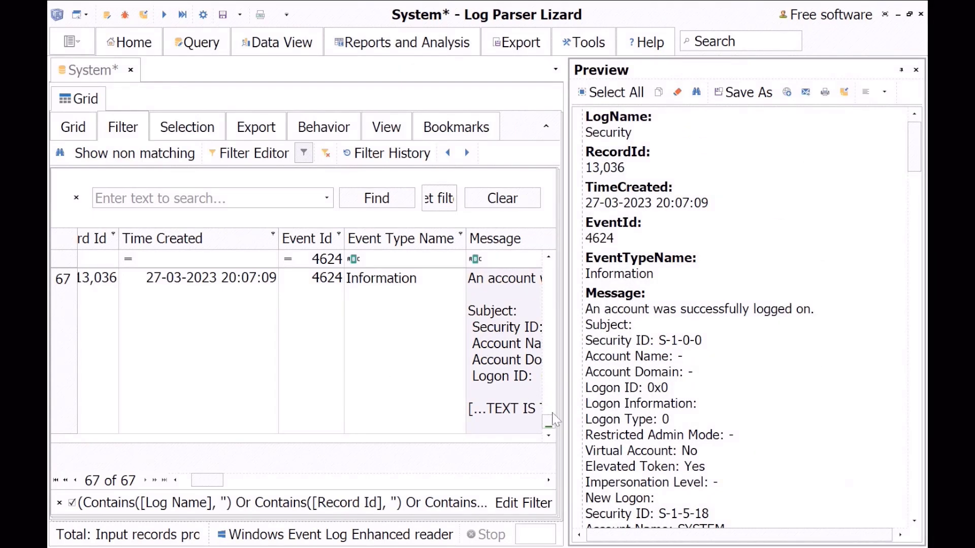
# Filter the Time Created column by the 2023 months January and February.
pyautogui.moveTo(549, 422); pyautogui.dragTo(551, 269)
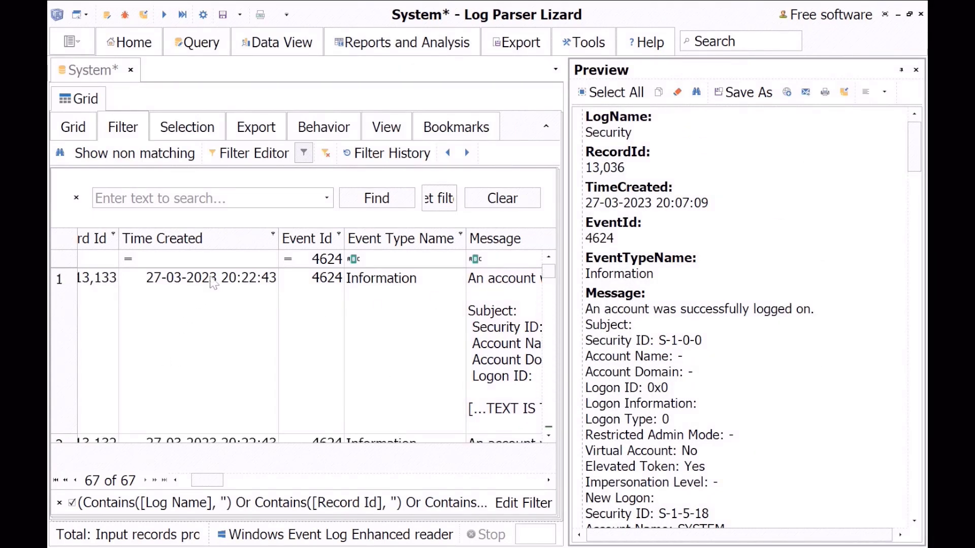
pyautogui.click(273, 235)
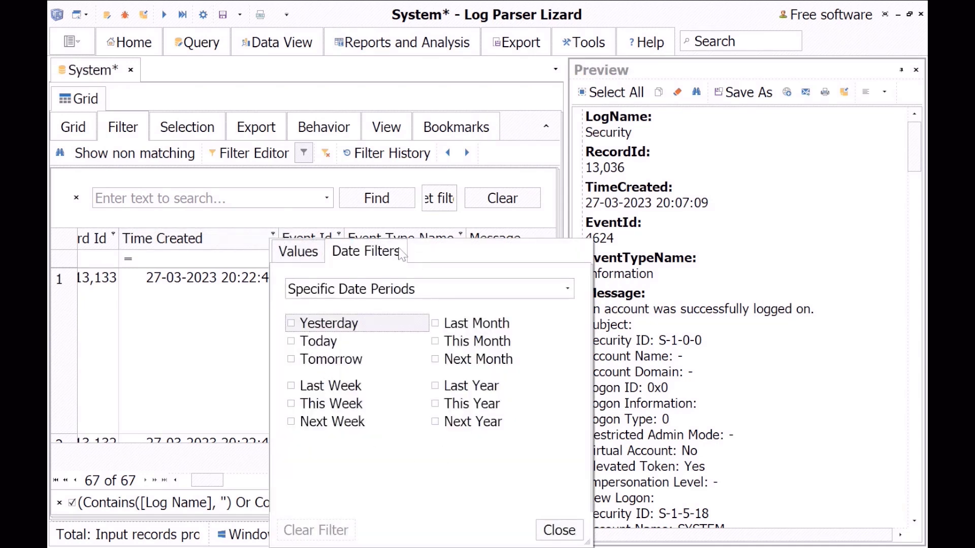
pyautogui.click(340, 290)
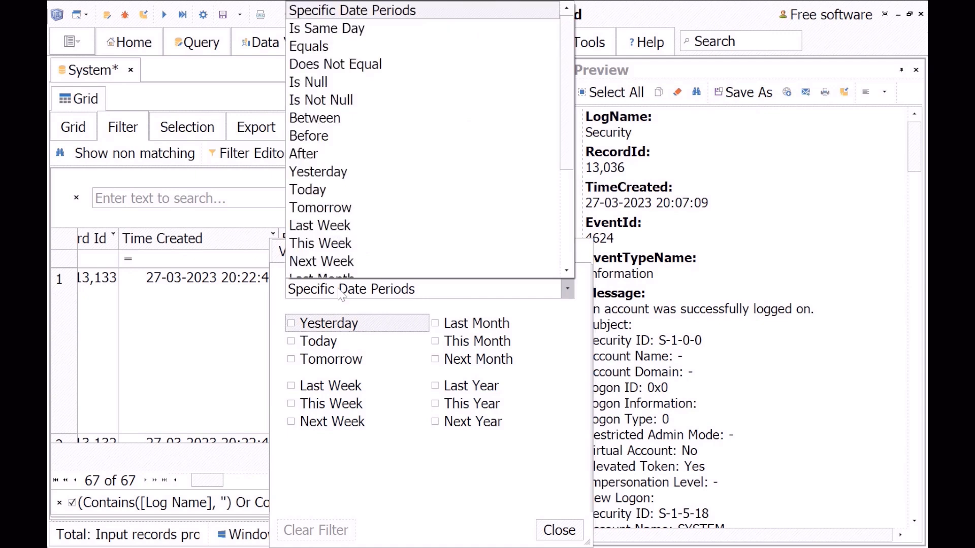
pyautogui.click(341, 294)
pyautogui.click(296, 252)
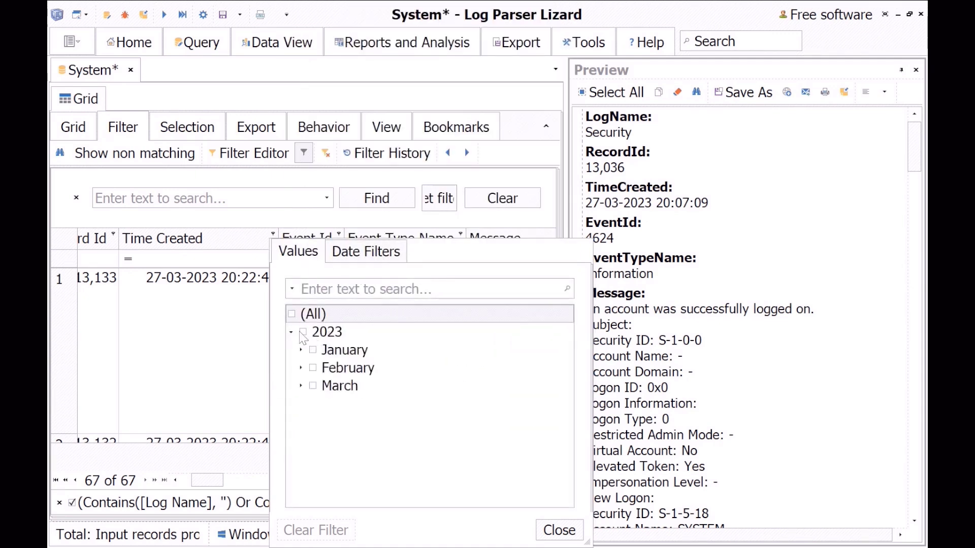
pyautogui.click(312, 387)
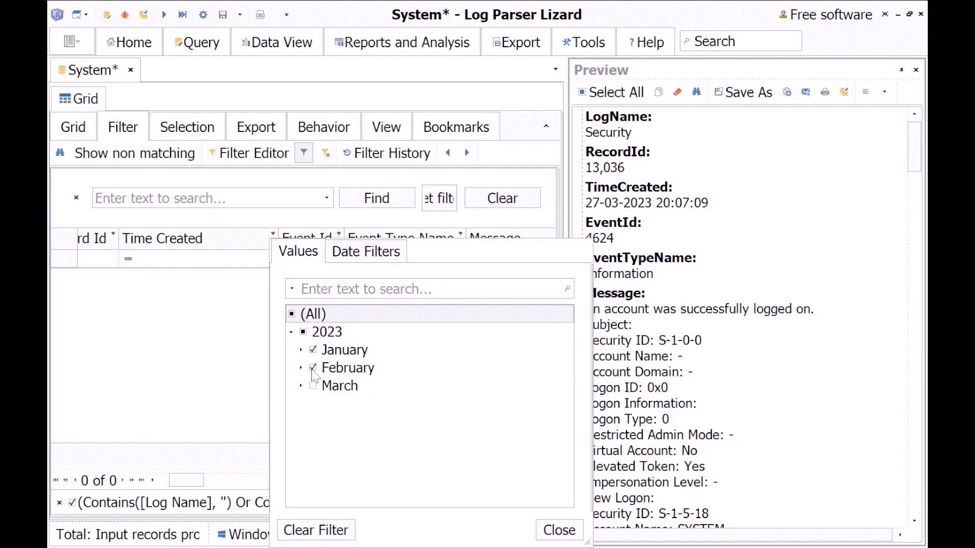
pyautogui.click(558, 531)
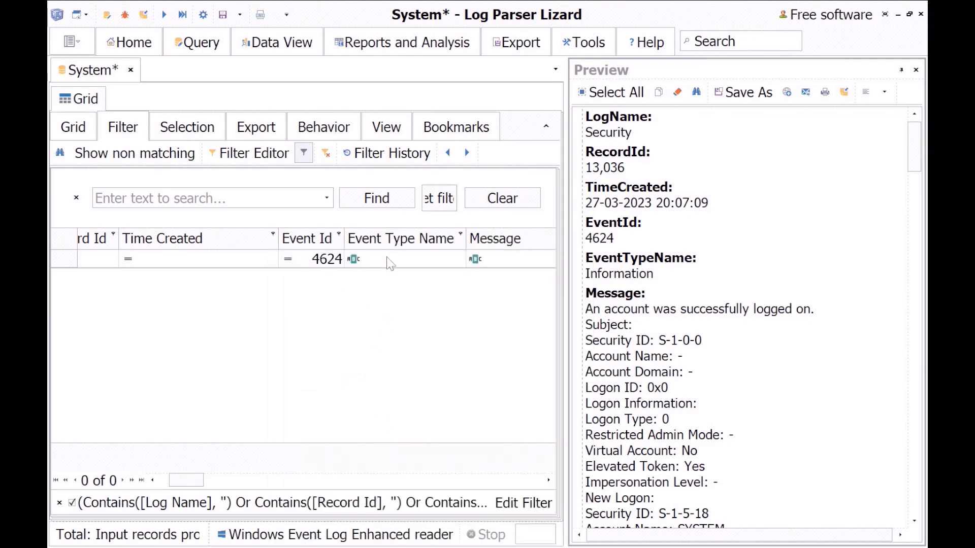
# Sort the records by Time Created in ascending order and add March 2023 to that column's filter.
pyautogui.click(319, 266)
pyautogui.moveTo(195, 481); pyautogui.dragTo(171, 483)
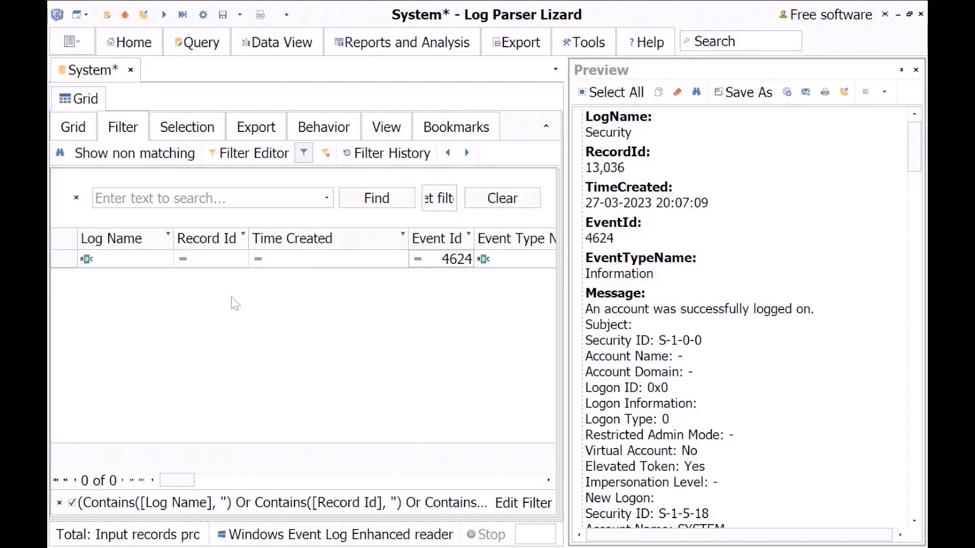
pyautogui.click(403, 235)
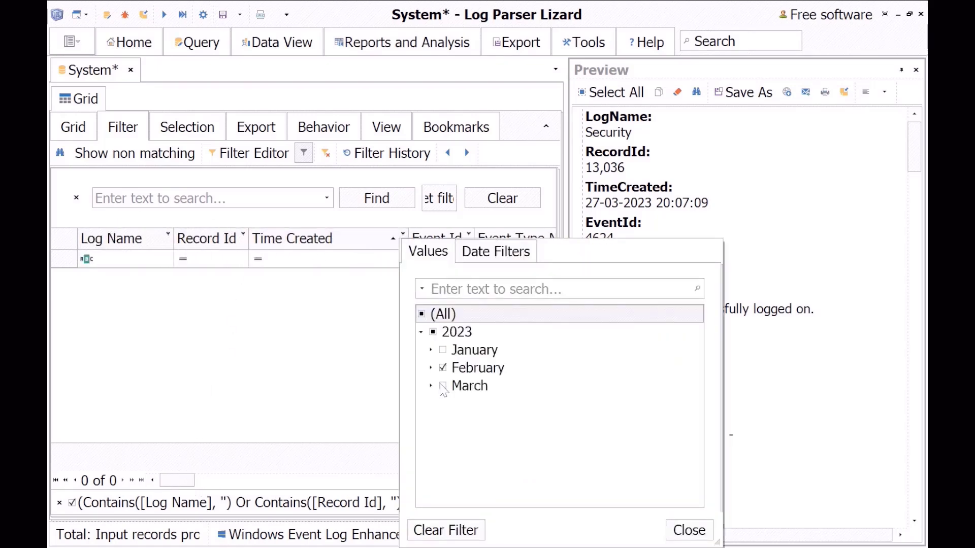
pyautogui.click(443, 387)
pyautogui.click(689, 530)
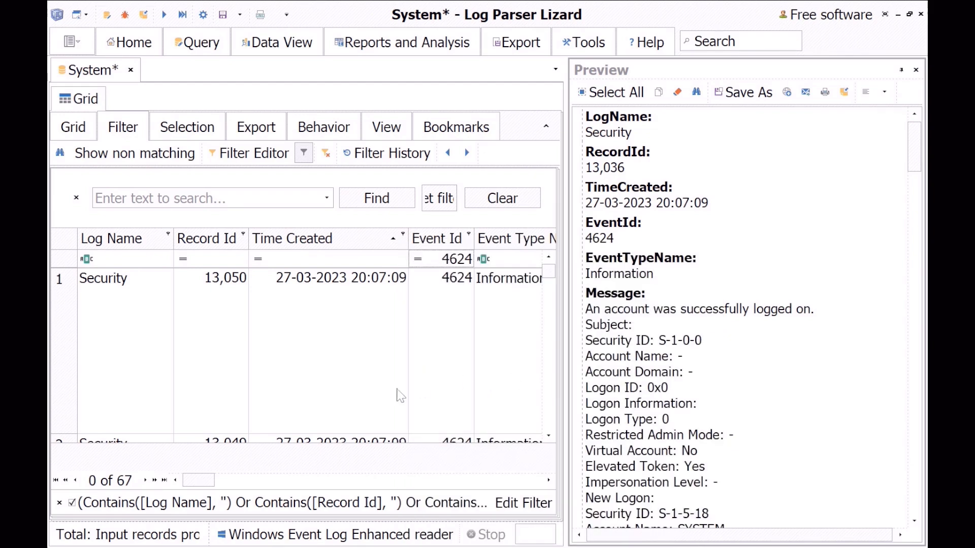
# Search the filtered logon records for "cyberjunkie".
pyautogui.scroll(-2, 411, 381)
pyautogui.moveTo(193, 476); pyautogui.dragTo(227, 476)
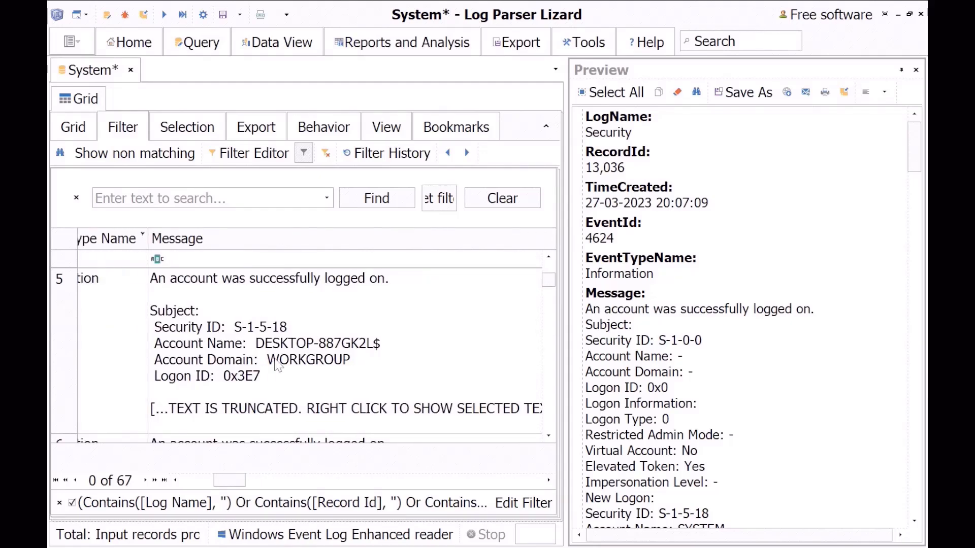
pyautogui.scroll(-11, 277, 365)
pyautogui.scroll(-16, 349, 377)
pyautogui.click(206, 198)
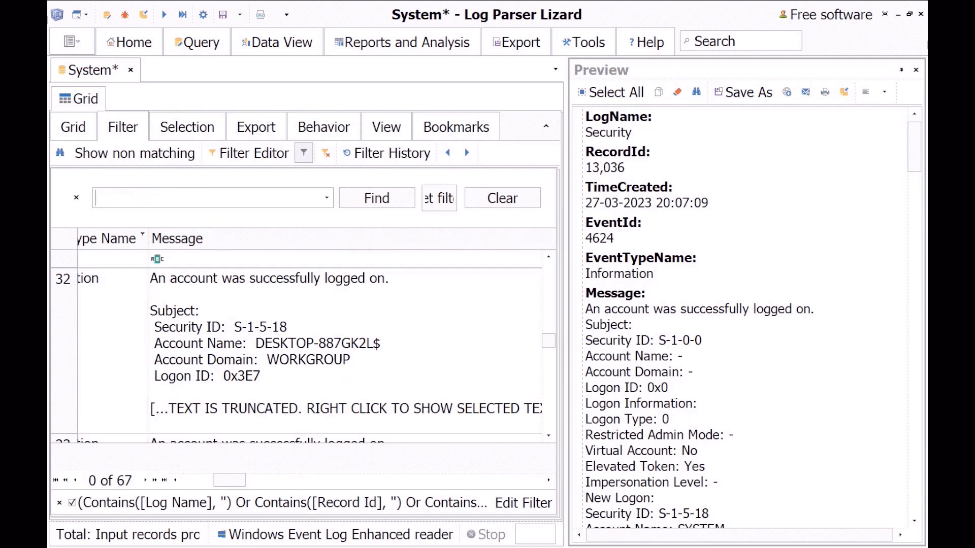
pyautogui.write('cyberjunkie')
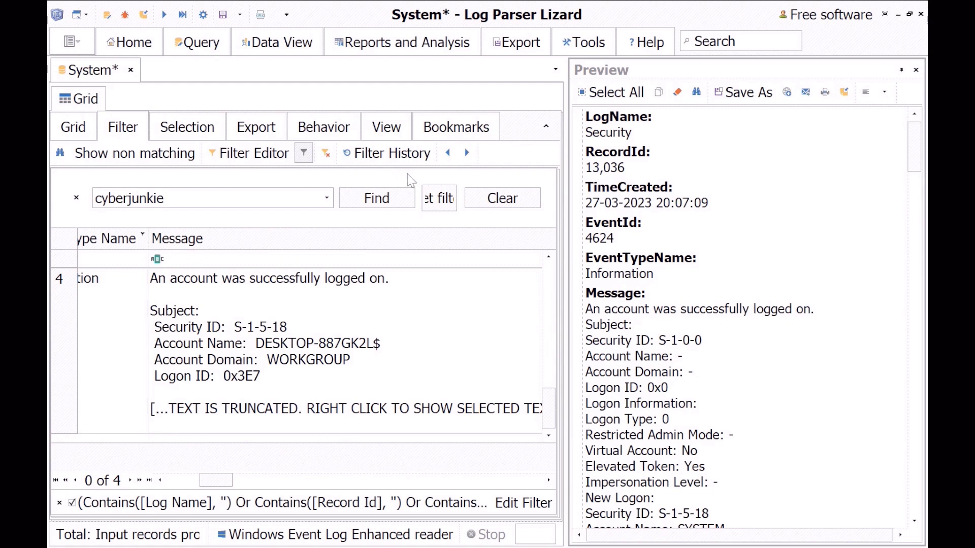
pyautogui.click(402, 201)
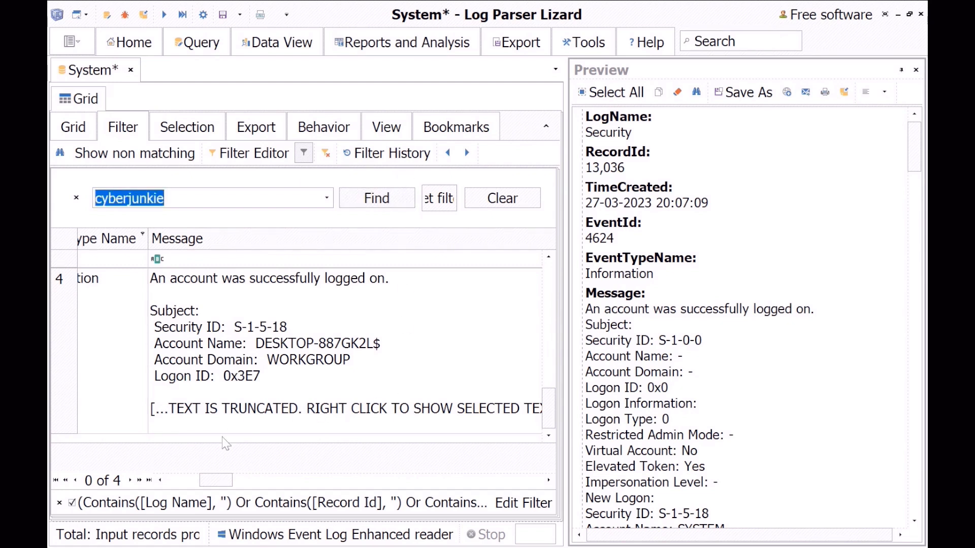
# Close the preview pane and rerun the "cyberjunkie" search on the full-width grid.
pyautogui.moveTo(223, 481); pyautogui.dragTo(192, 480)
pyautogui.click(916, 70)
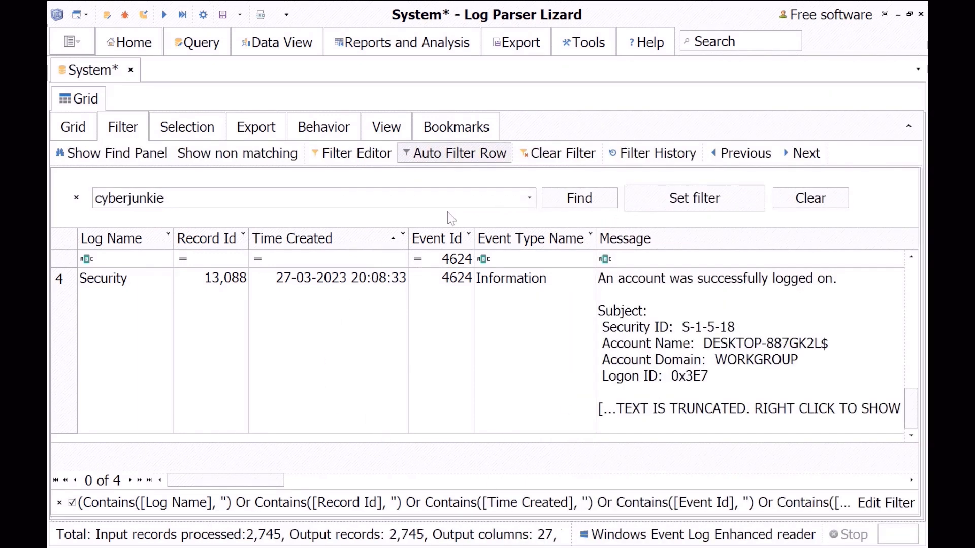
pyautogui.click(598, 198)
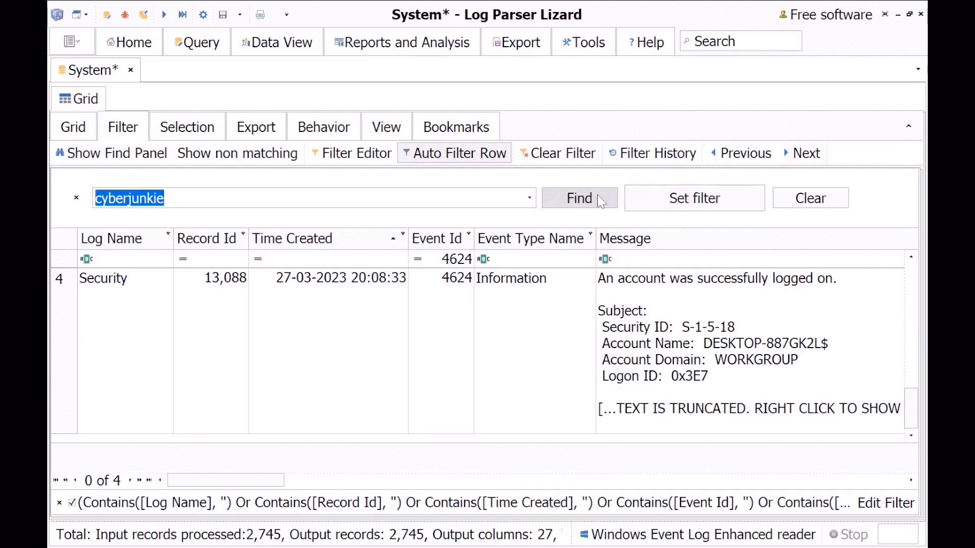
# Apply the "cyberjunkie" search as a grid filter and check the account name in the fourth logon record's full preview.
pyautogui.click(694, 198)
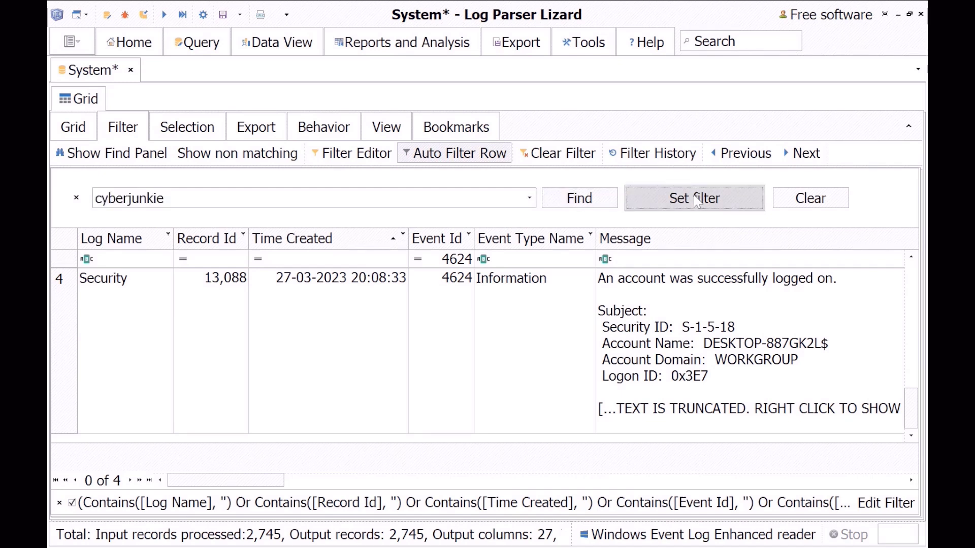
pyautogui.click(671, 363)
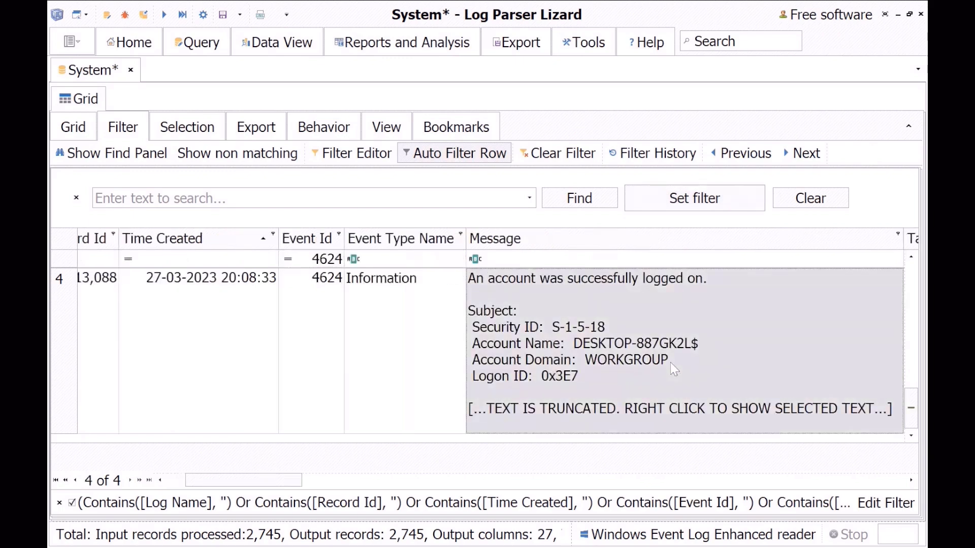
pyautogui.rightClick(698, 345)
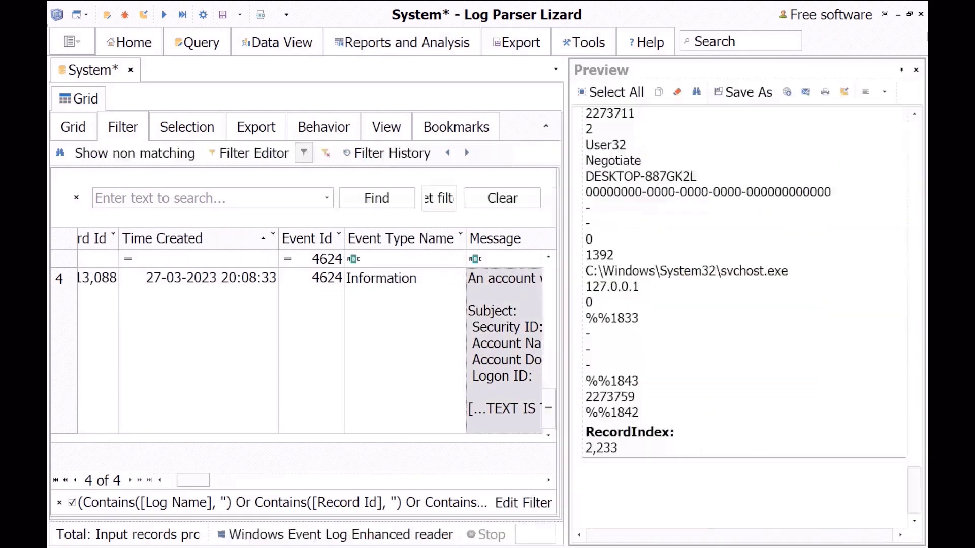
pyautogui.scroll(4, 744, 315)
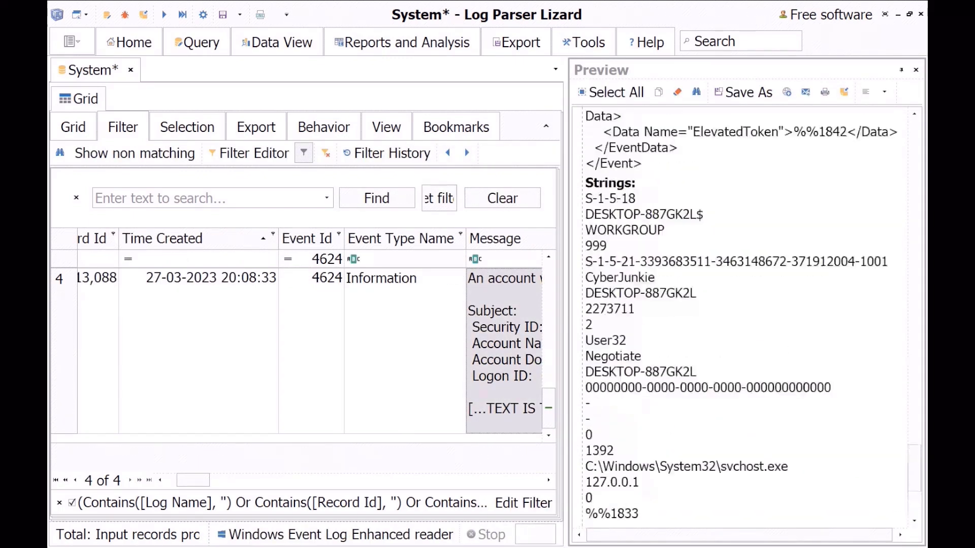
pyautogui.moveTo(656, 278); pyautogui.dragTo(579, 280)
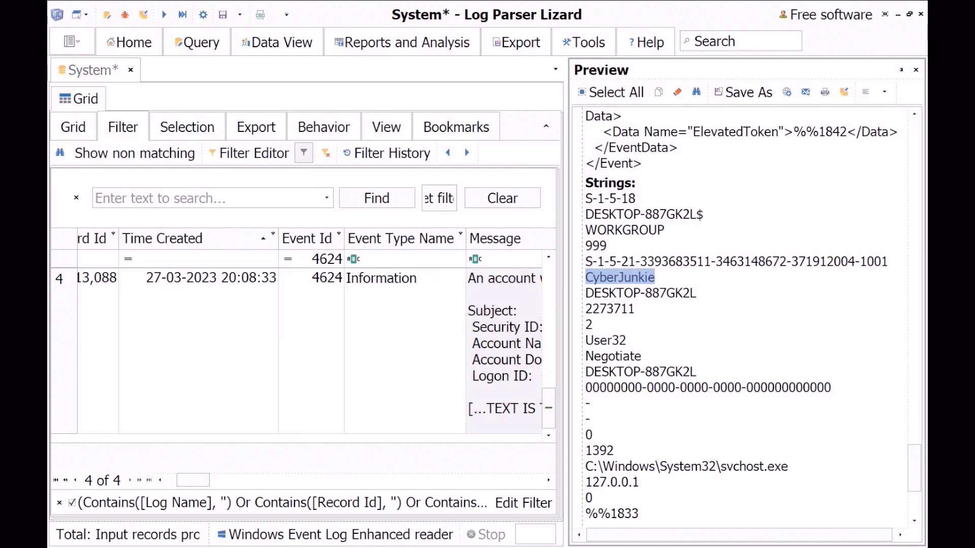
pyautogui.click(574, 286)
pyautogui.click(917, 69)
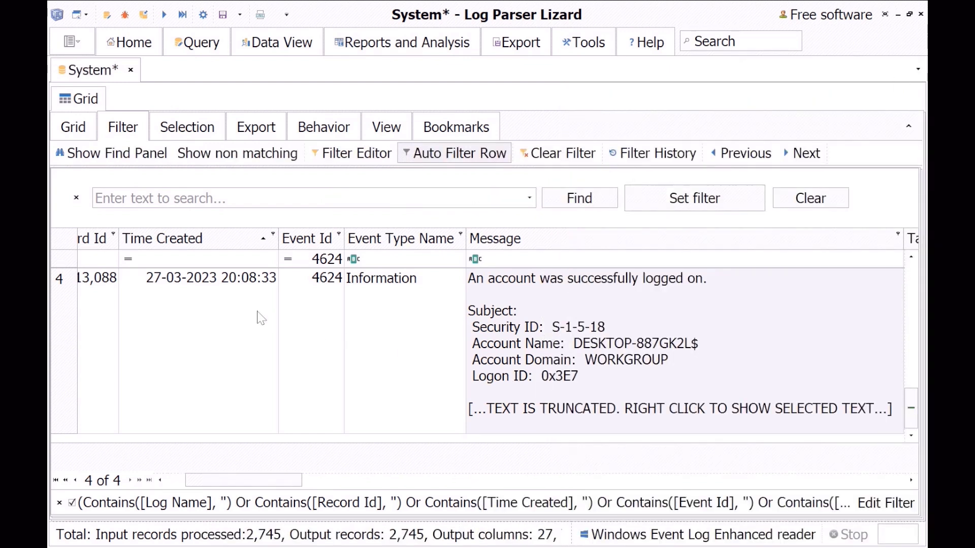
# Sort the filtered logon records by Time Created in descending order and review them down to the earliest one.
pyautogui.scroll(3, 674, 373)
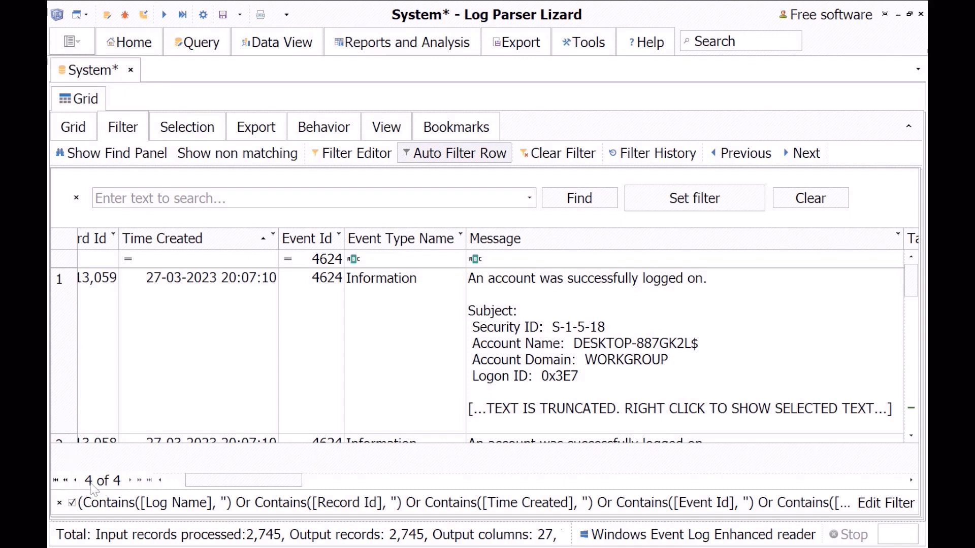
pyautogui.moveTo(193, 480); pyautogui.dragTo(175, 480)
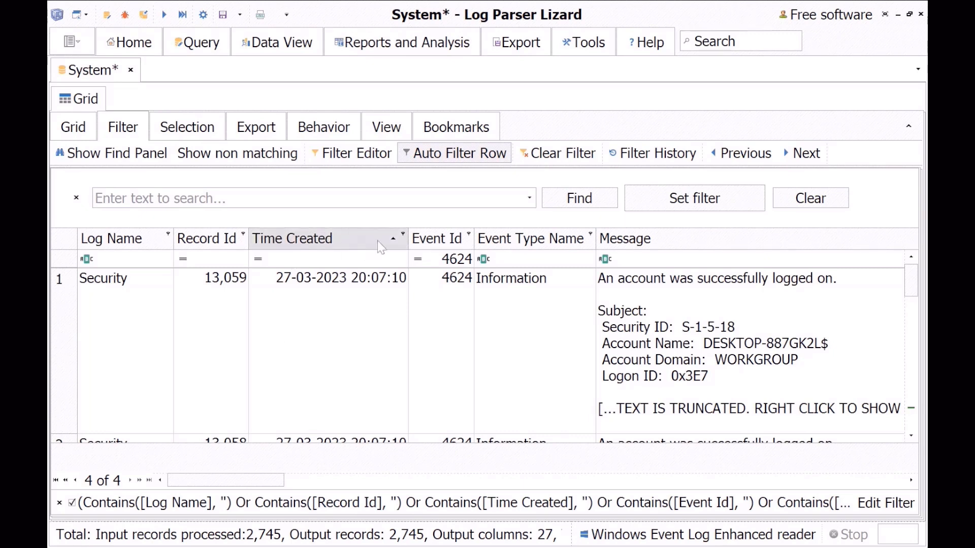
pyautogui.click(398, 242)
pyautogui.click(398, 243)
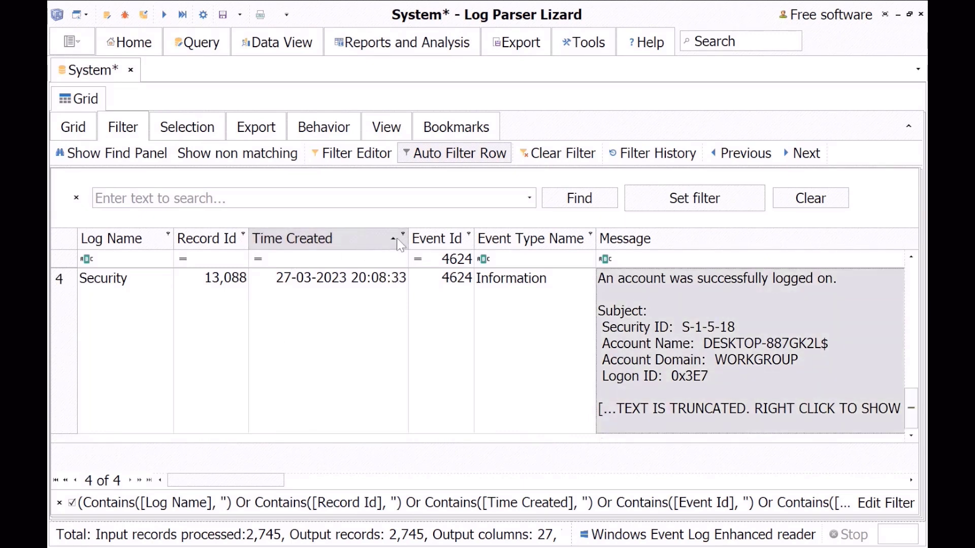
pyautogui.click(398, 243)
pyautogui.click(397, 242)
pyautogui.click(397, 243)
pyautogui.scroll(-3, 385, 363)
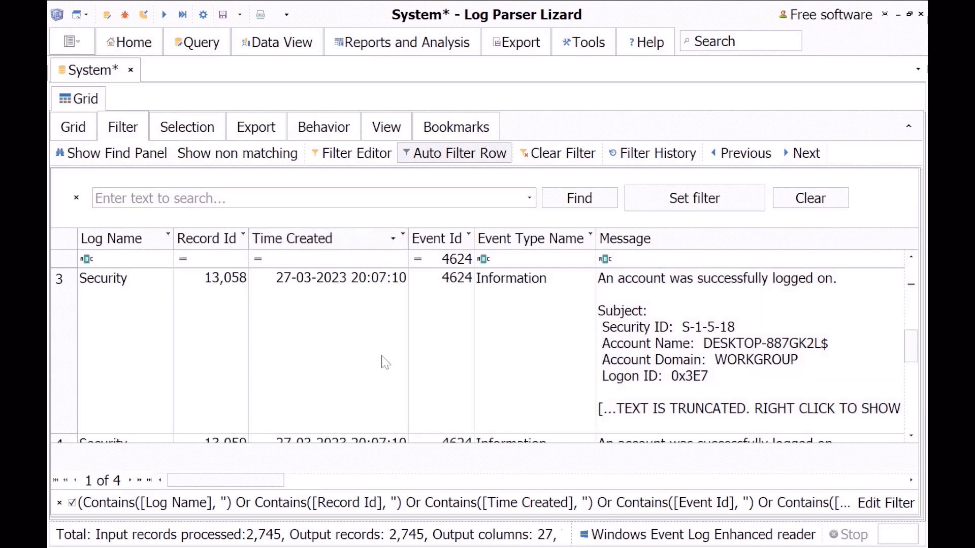
pyautogui.scroll(3, 386, 362)
pyautogui.scroll(-3, 386, 363)
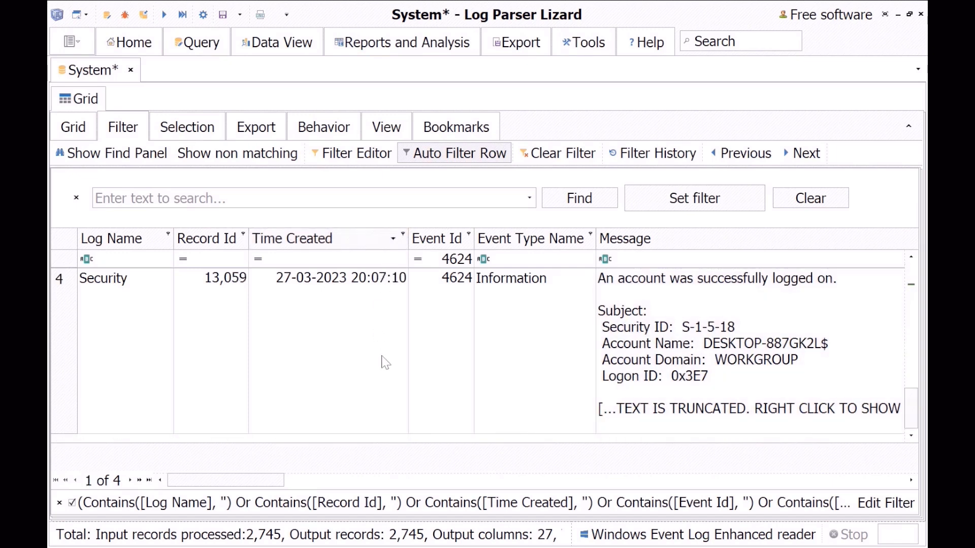
pyautogui.click(331, 339)
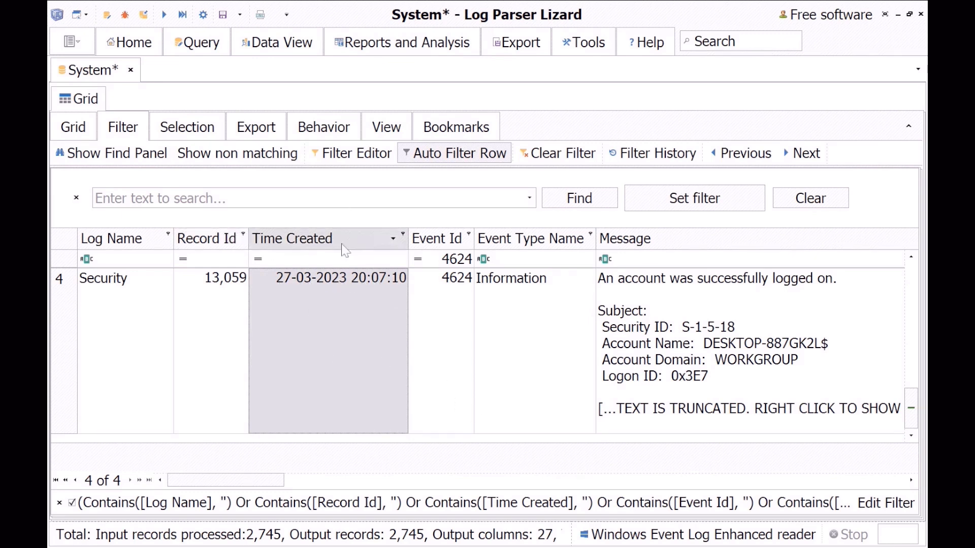
# Clear the Time Created filter and remove all remaining filters from the grid.
pyautogui.click(403, 236)
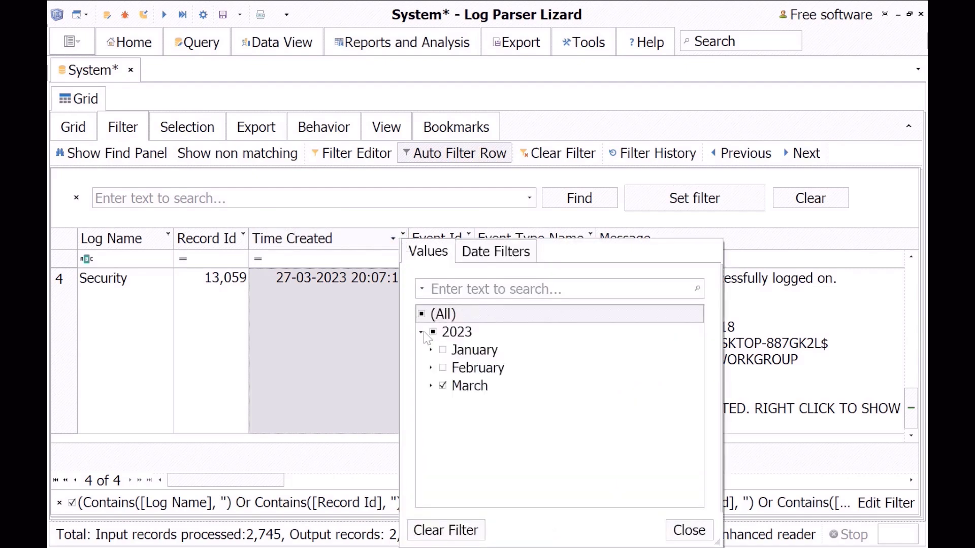
pyautogui.click(455, 530)
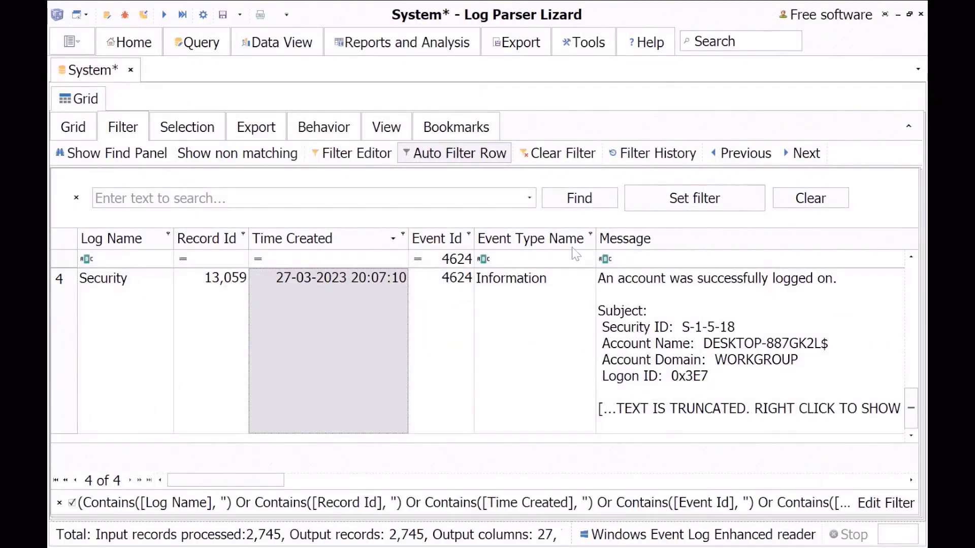
pyautogui.click(558, 153)
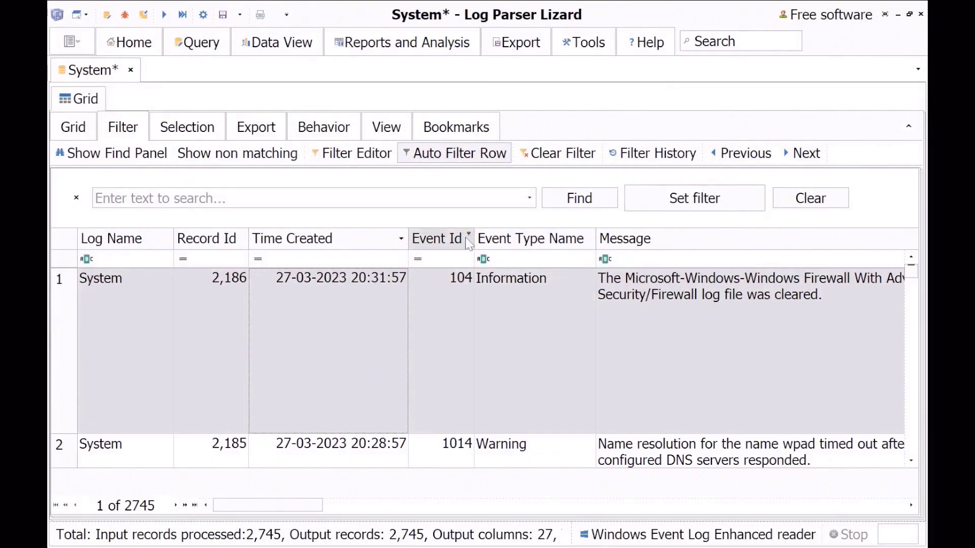
# Filter the Event Id column by the value 4719.
pyautogui.click(468, 233)
pyautogui.click(508, 289)
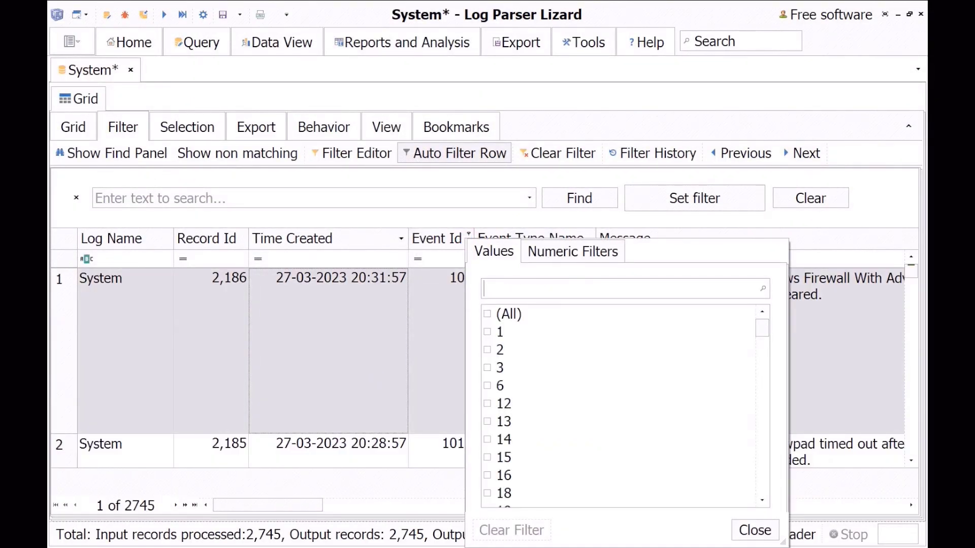
pyautogui.write('4719')
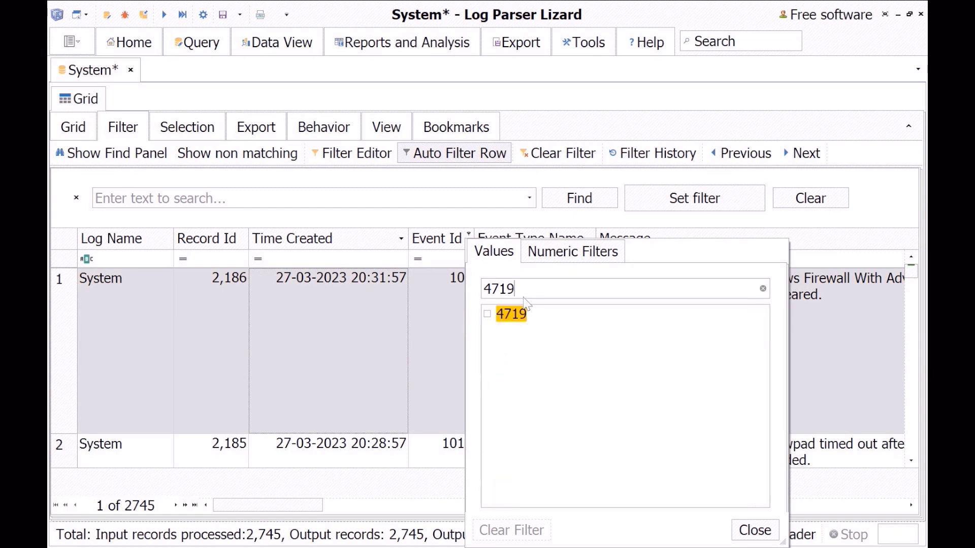
pyautogui.click(486, 314)
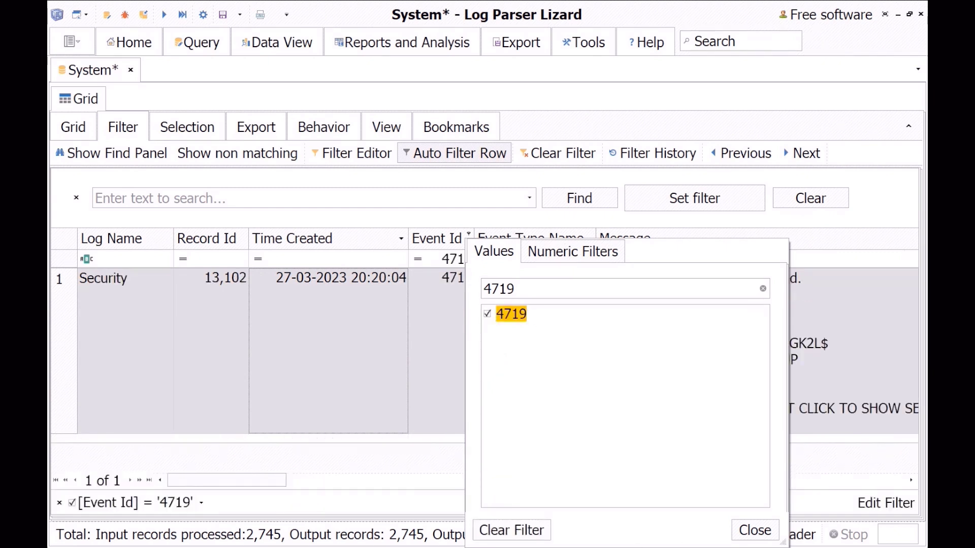
pyautogui.click(761, 534)
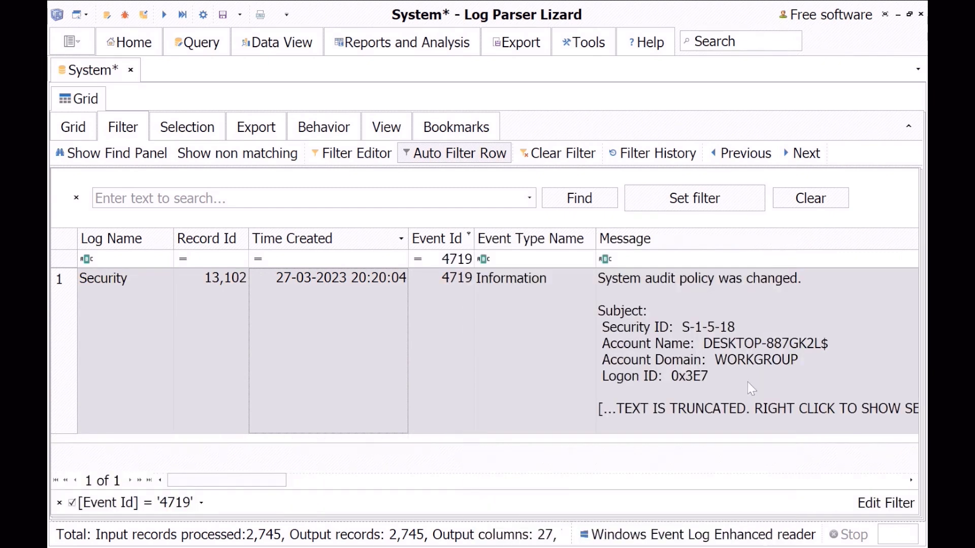
# Start a custom date filter on the Time Created column with Equals as its first condition.
pyautogui.click(403, 235)
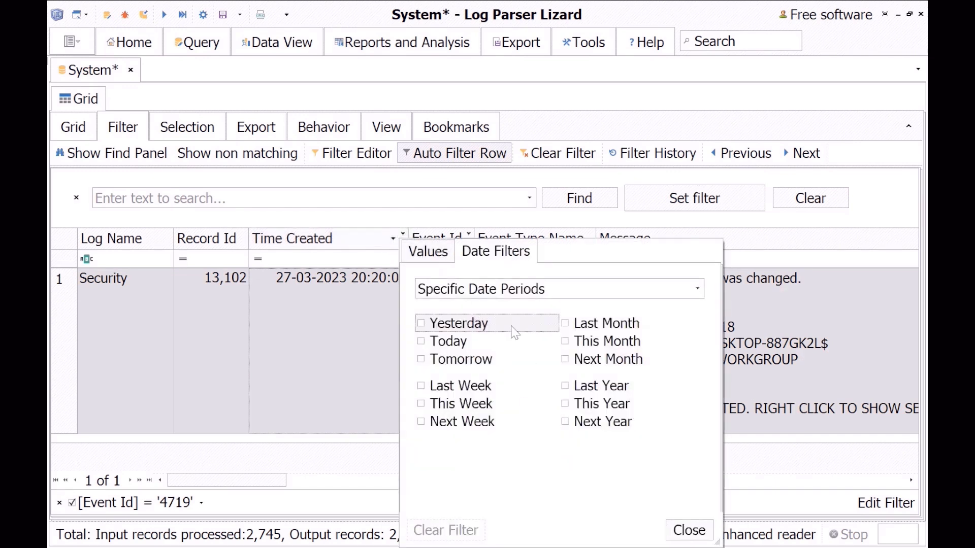
pyautogui.click(556, 296)
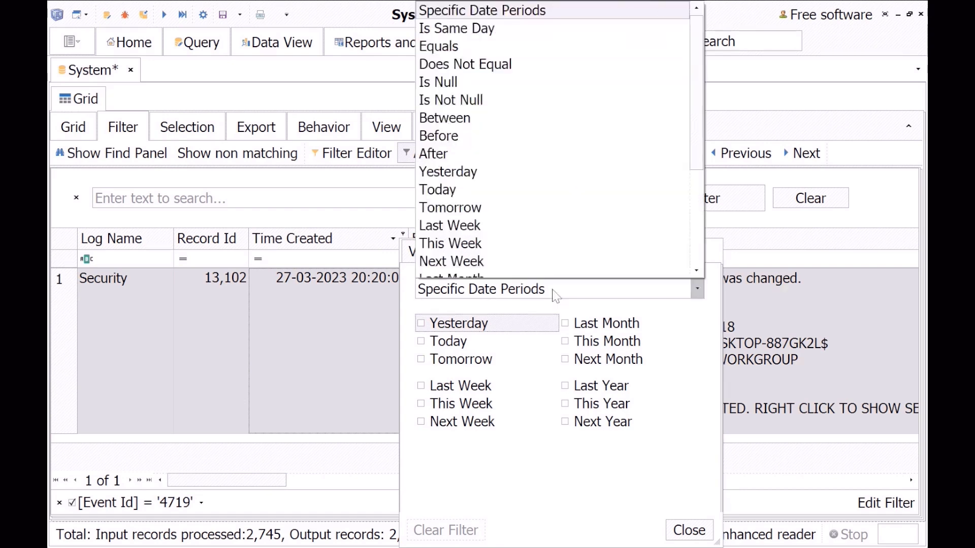
pyautogui.scroll(-3, 541, 234)
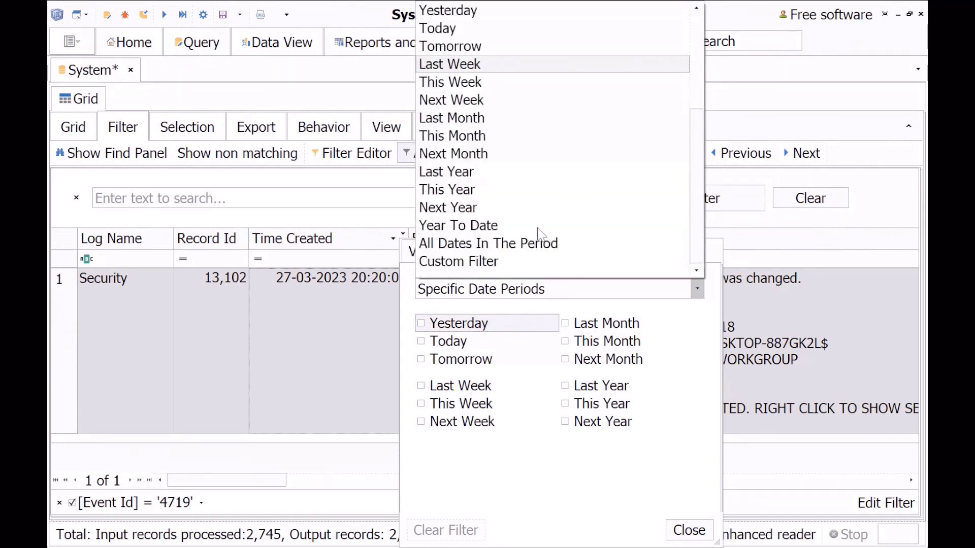
pyautogui.click(541, 261)
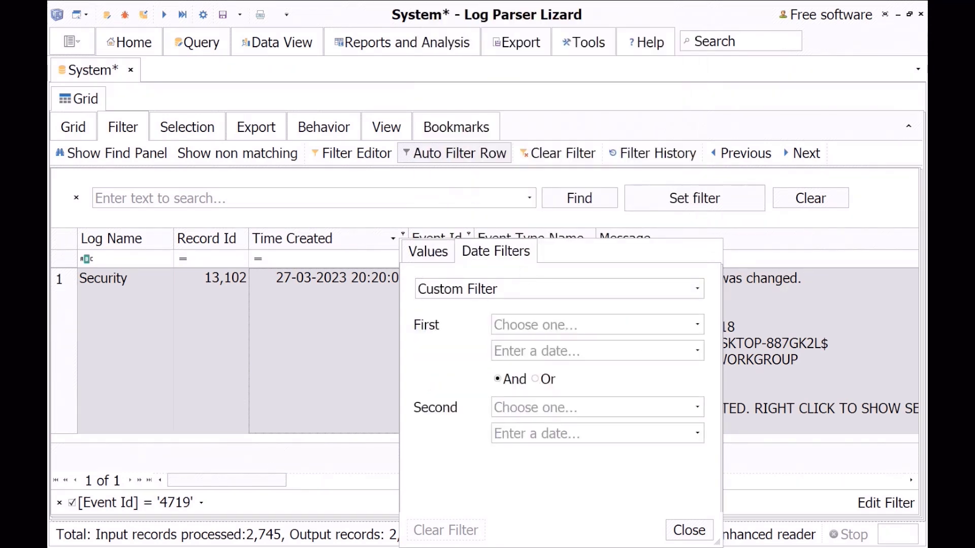
pyautogui.click(556, 329)
pyautogui.click(556, 344)
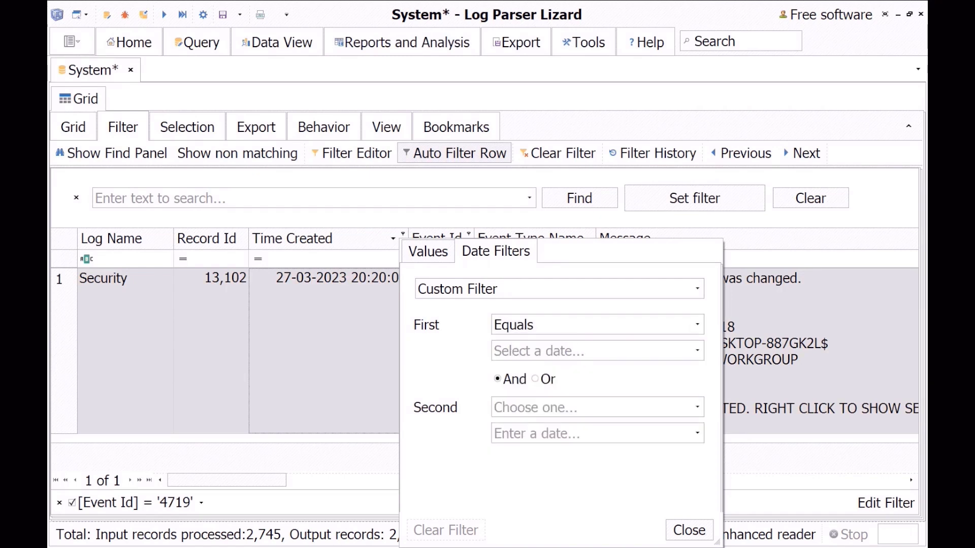
# Set the first condition's date in the custom filter to 2023-03-27.
pyautogui.click(556, 349)
pyautogui.write('20')
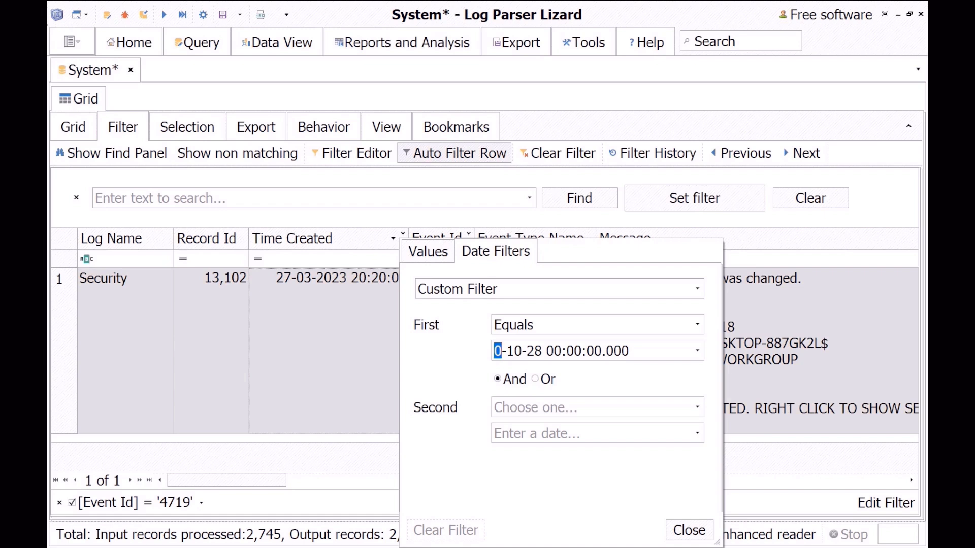
pyautogui.write('2023')
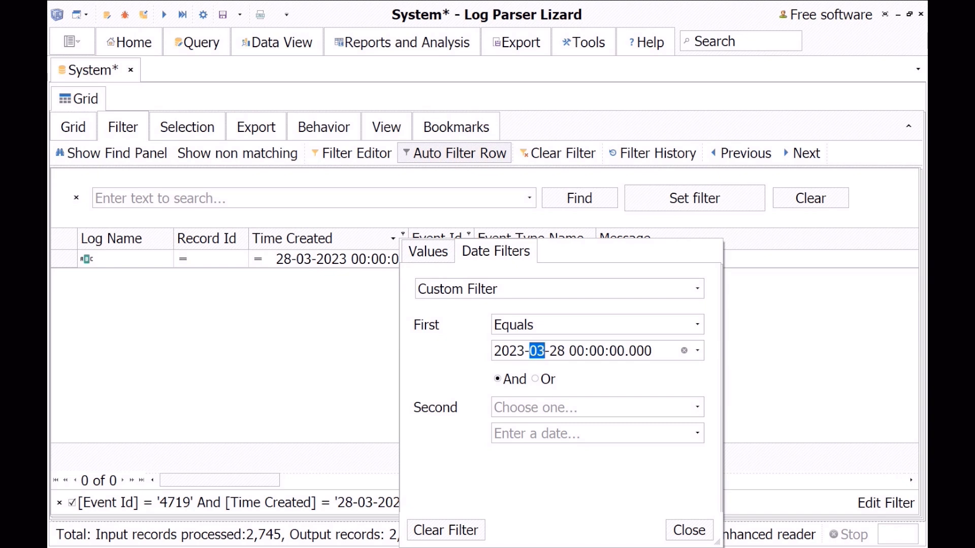
pyautogui.press('Right')
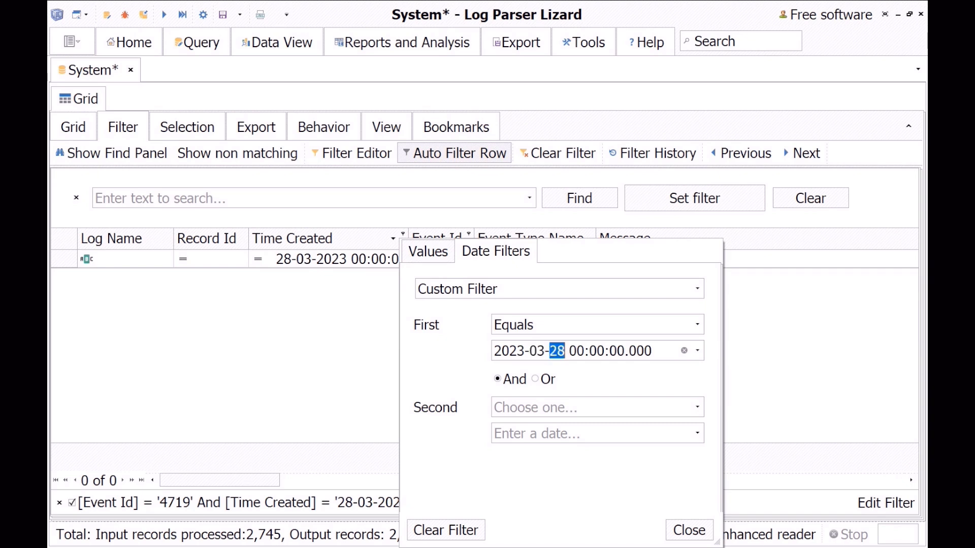
pyautogui.press('Down')
# Change the first condition of the Time Created filter to After and close the filter settings.
pyautogui.click(696, 325)
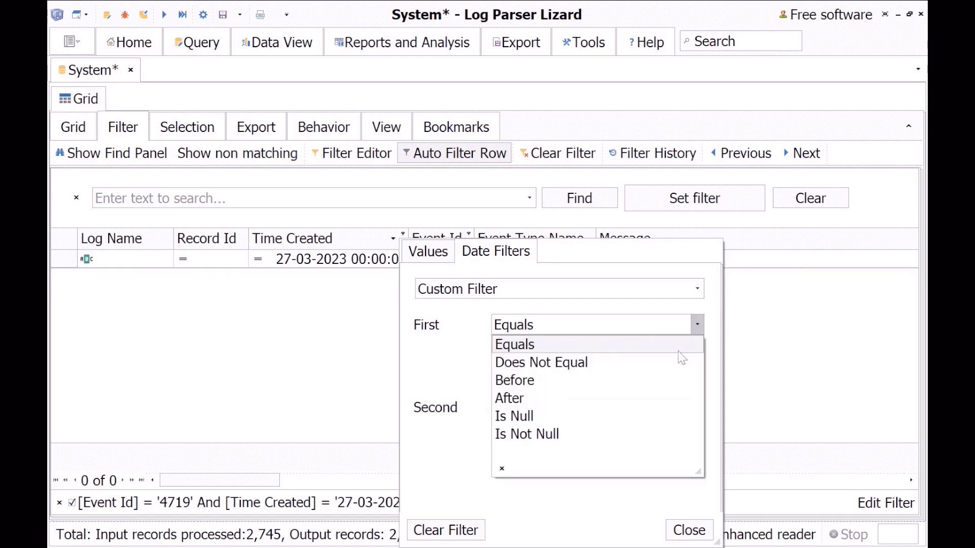
pyautogui.click(659, 399)
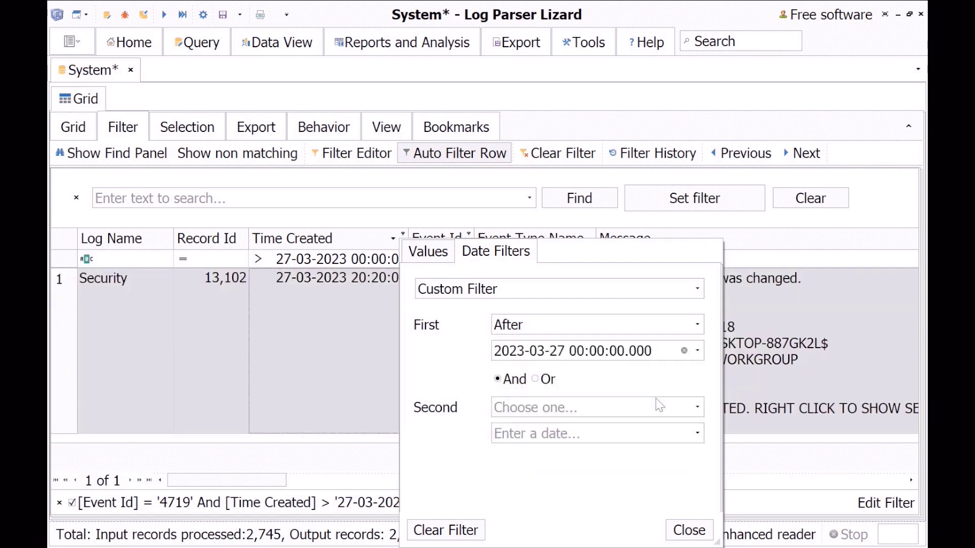
pyautogui.click(678, 528)
# Open the full preview of the audit policy change record, examine its changed subcategory, and close the preview.
pyautogui.click(700, 398)
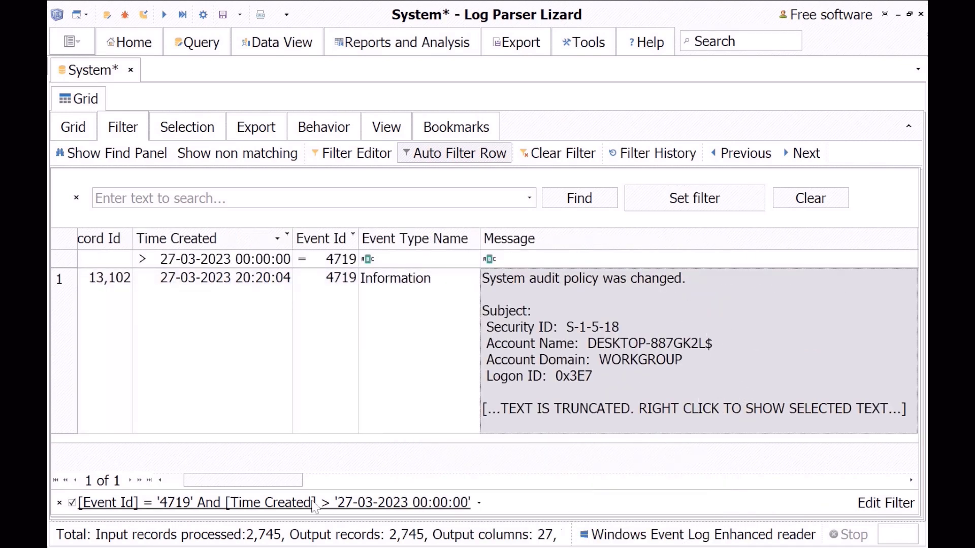
pyautogui.moveTo(304, 482); pyautogui.dragTo(335, 489)
pyautogui.doubleClick(456, 337)
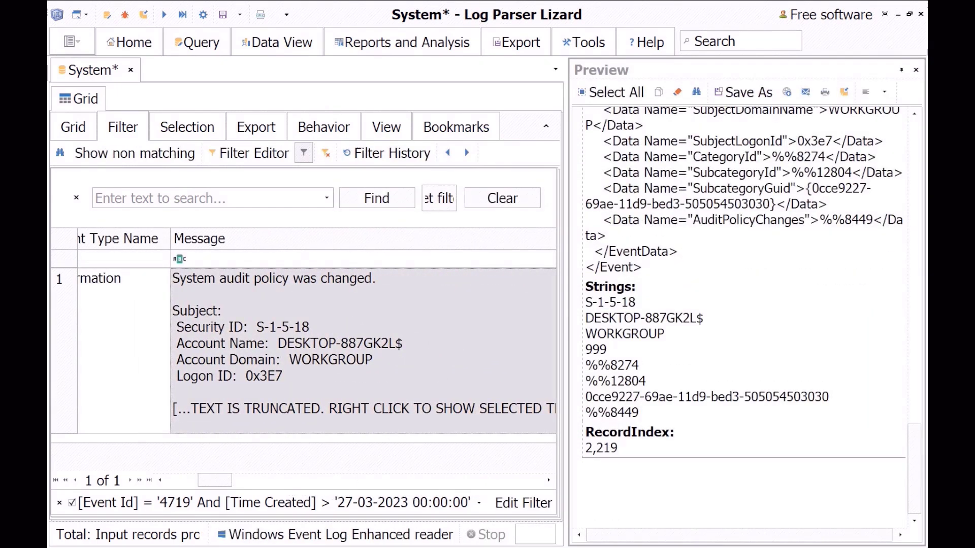
pyautogui.scroll(4, 918, 421)
pyautogui.scroll(20, 918, 421)
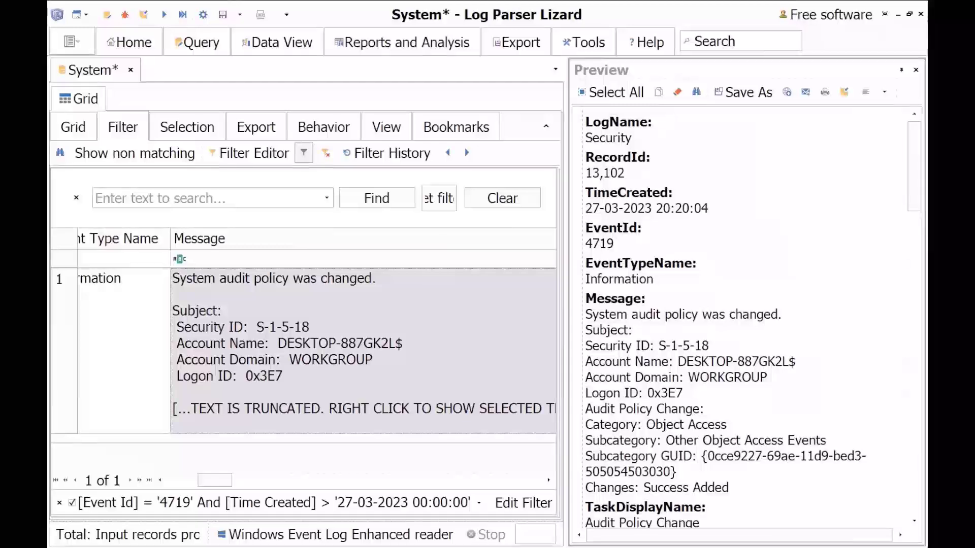
pyautogui.scroll(-1, 741, 320)
pyautogui.scroll(-4, 741, 320)
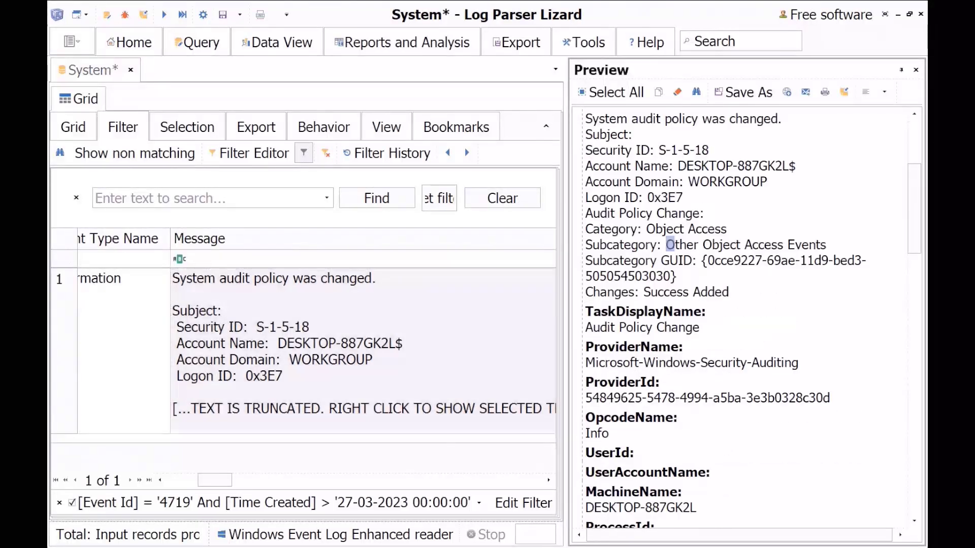
pyautogui.moveTo(666, 244); pyautogui.dragTo(833, 245)
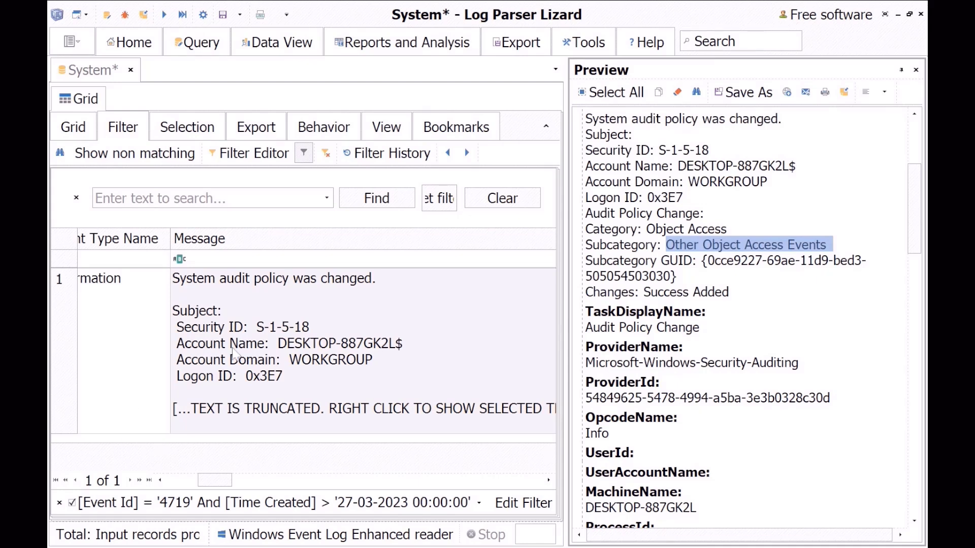
pyautogui.click(916, 70)
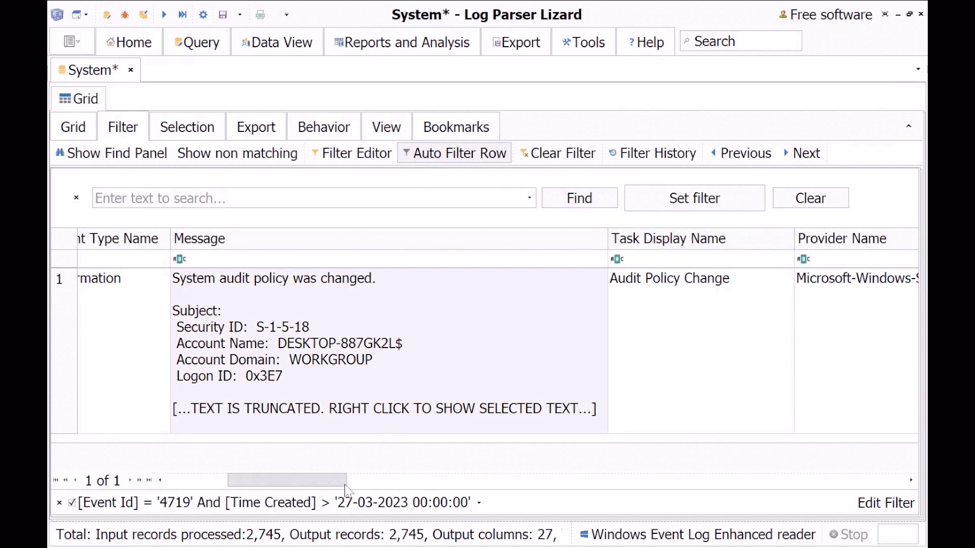
# Search the Event Id column's filter values for 4698 and include that event ID in the filter.
pyautogui.moveTo(345, 489); pyautogui.dragTo(286, 490)
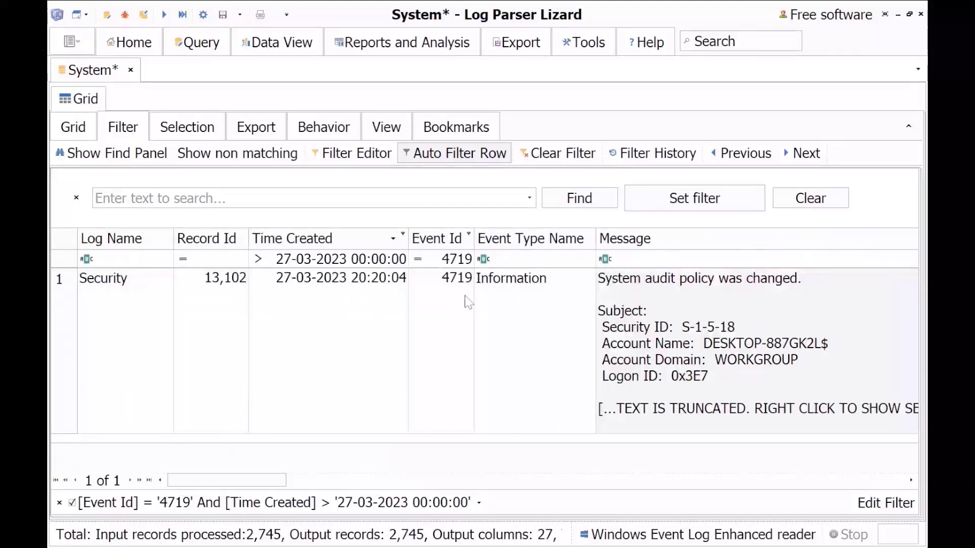
pyautogui.click(468, 235)
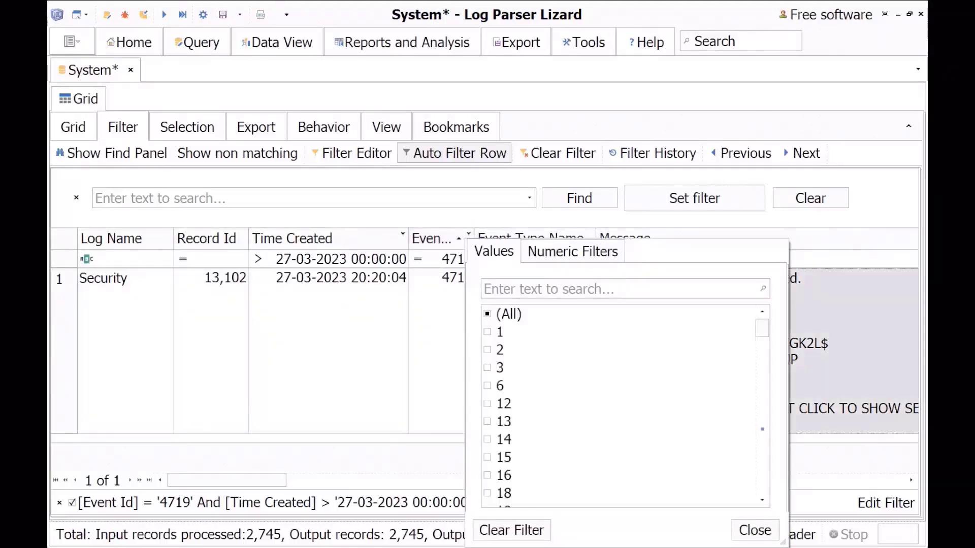
pyautogui.click(483, 289)
pyautogui.write('46')
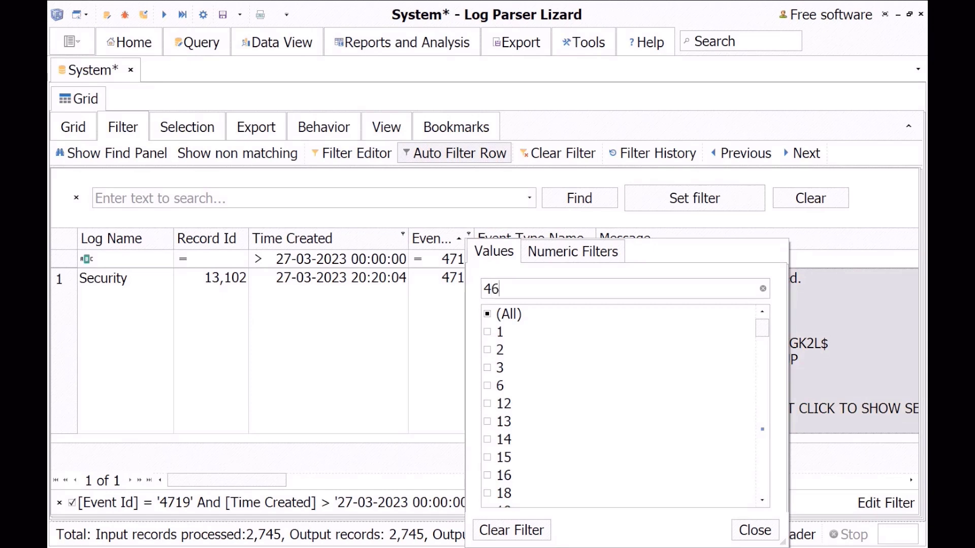
pyautogui.write('98')
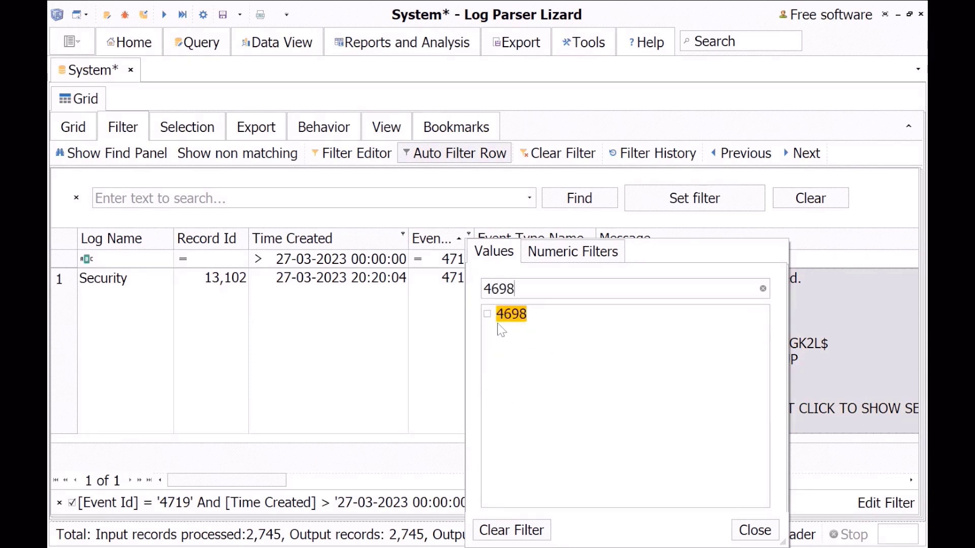
pyautogui.click(488, 315)
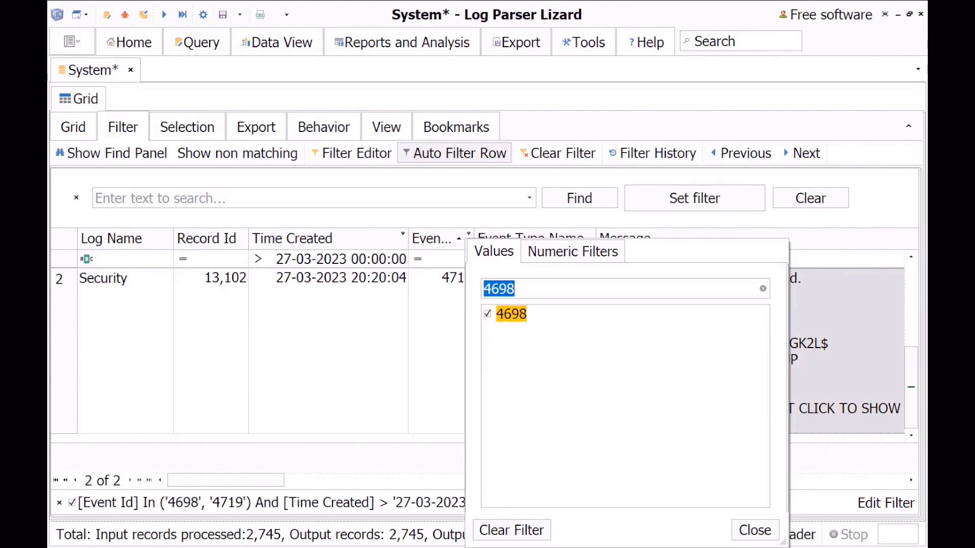
# Remove event ID 4719 from the Event Id filter and close the filter settings.
pyautogui.write('4719')
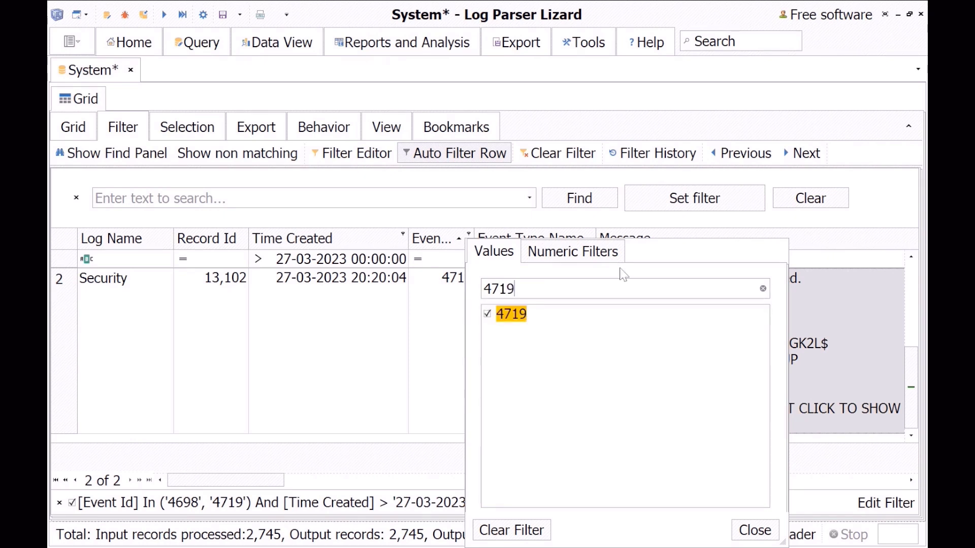
pyautogui.click(487, 314)
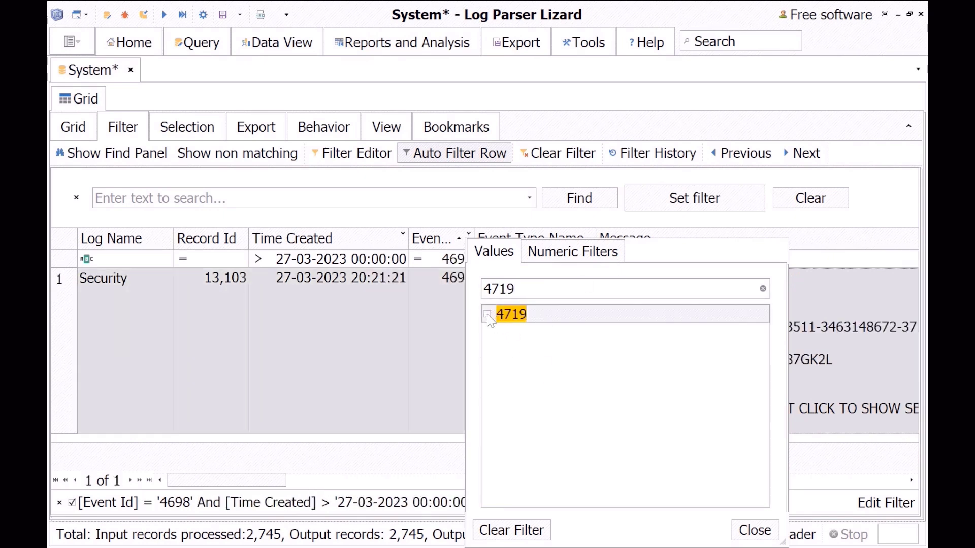
pyautogui.click(755, 530)
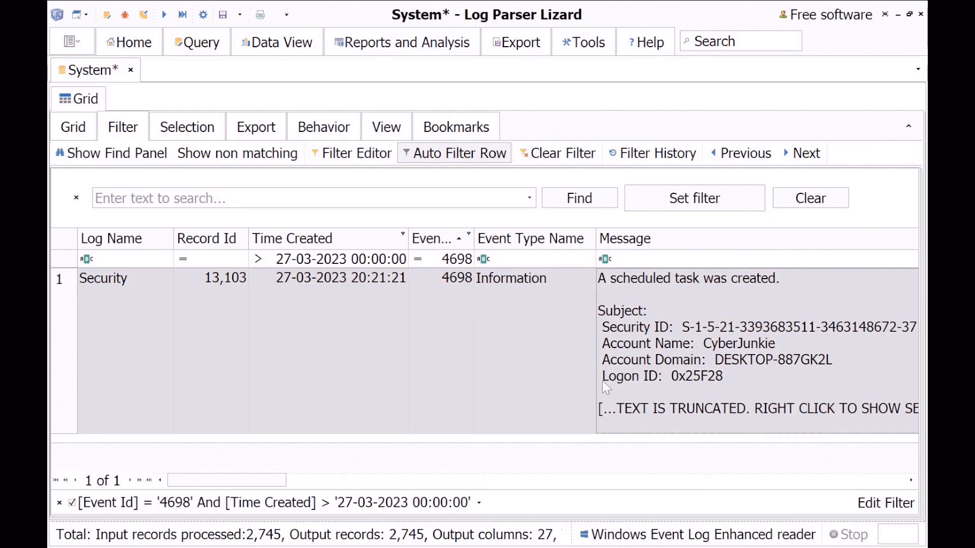
# Inspect the account details of the scheduled task creation record, open its preview, and close the preview.
pyautogui.click(716, 371)
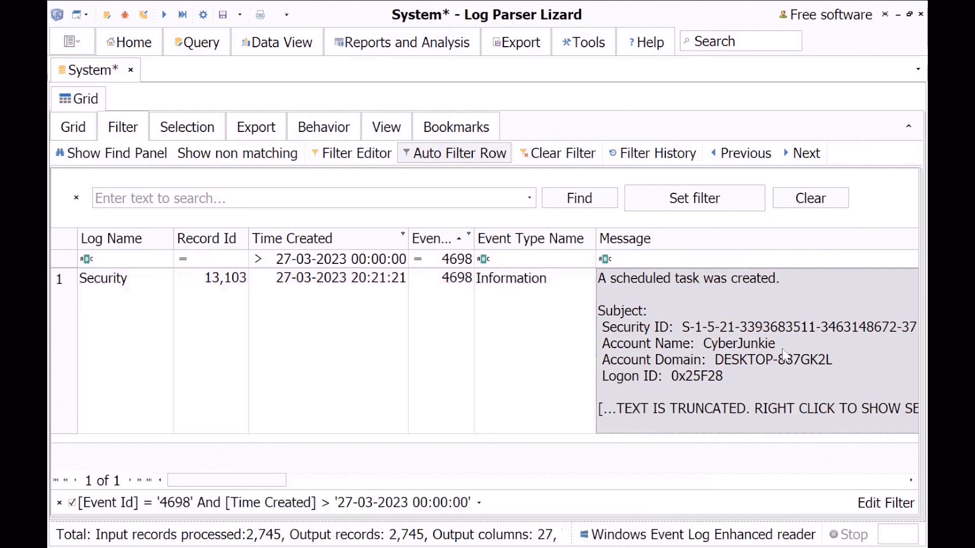
pyautogui.click(291, 282)
pyautogui.click(669, 349)
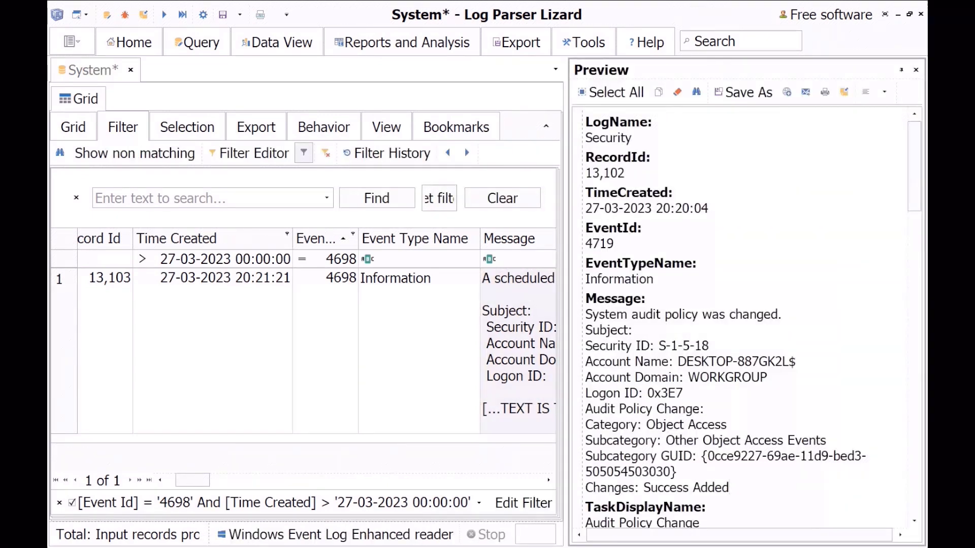
pyautogui.click(916, 69)
# Examine the scheduled task's registration details in the Strings column, including its author, description and URI.
pyautogui.moveTo(272, 487); pyautogui.dragTo(918, 476)
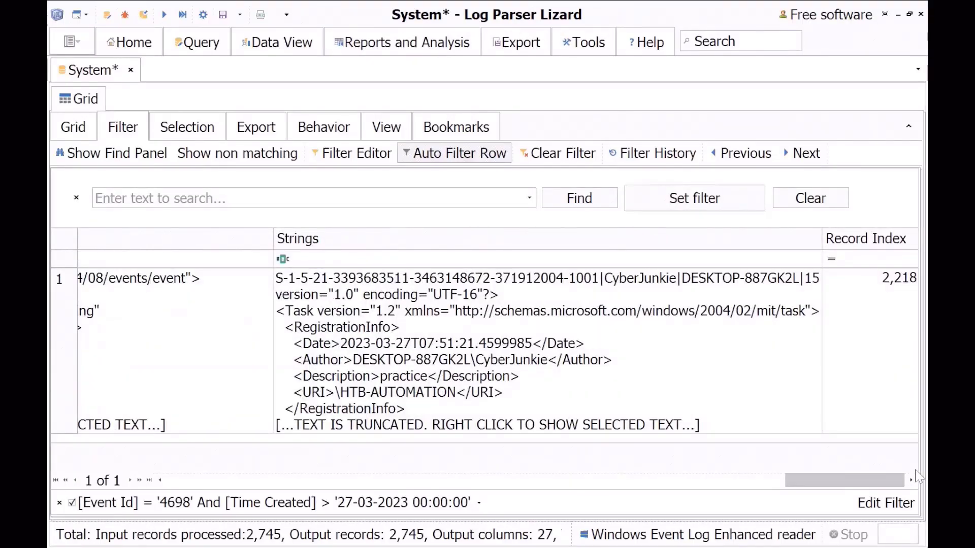
pyautogui.doubleClick(766, 404)
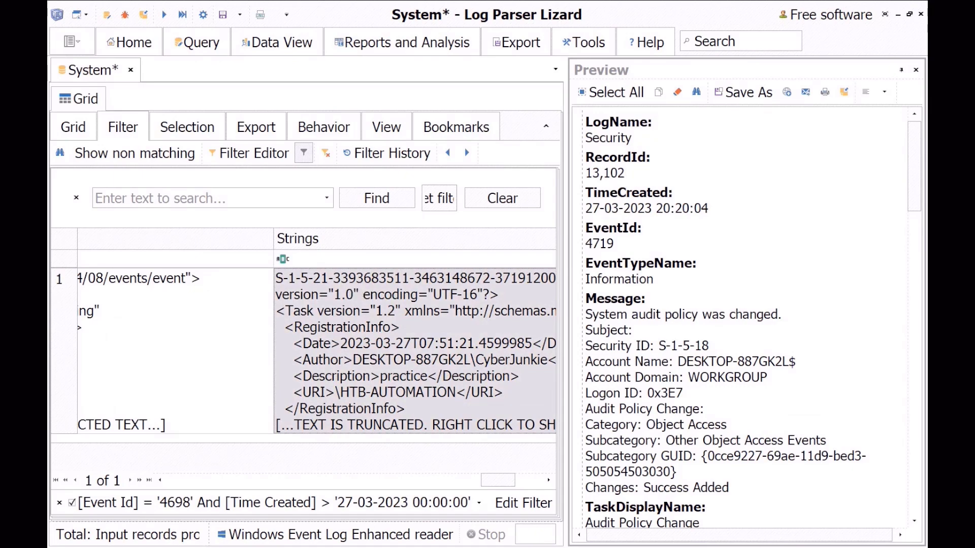
pyautogui.scroll(-2, 746, 320)
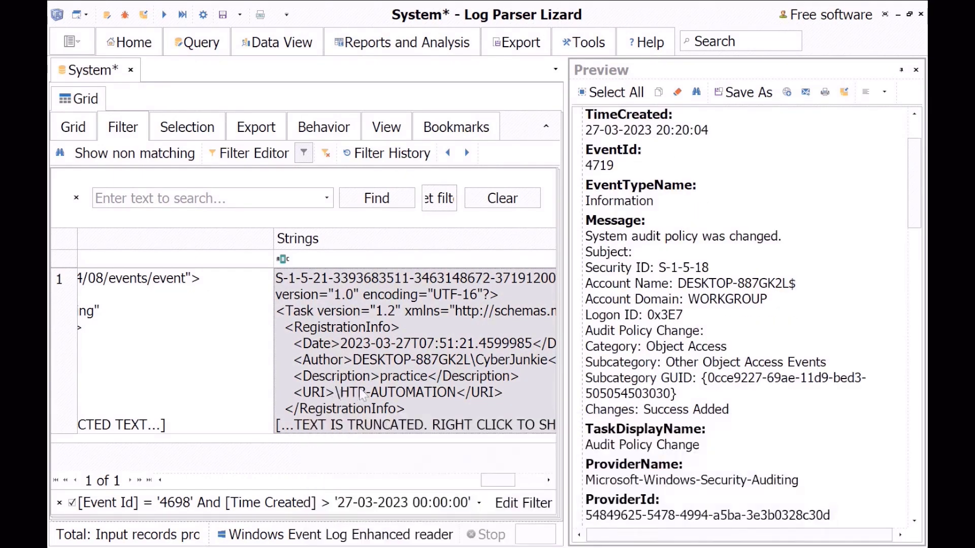
pyautogui.press('Escape')
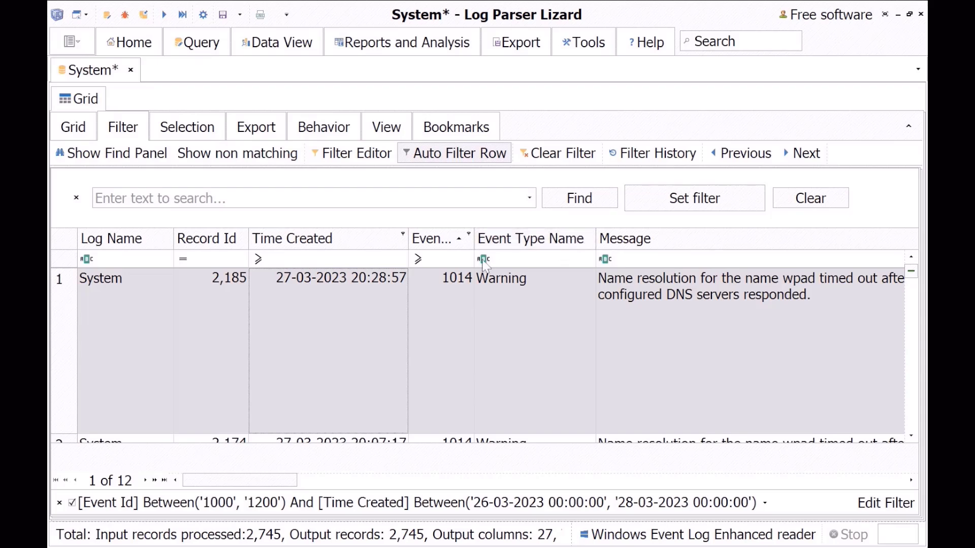
# Review the Event Id column's numeric range filter and sort the filtered events by Event Id in descending order.
pyautogui.click(467, 236)
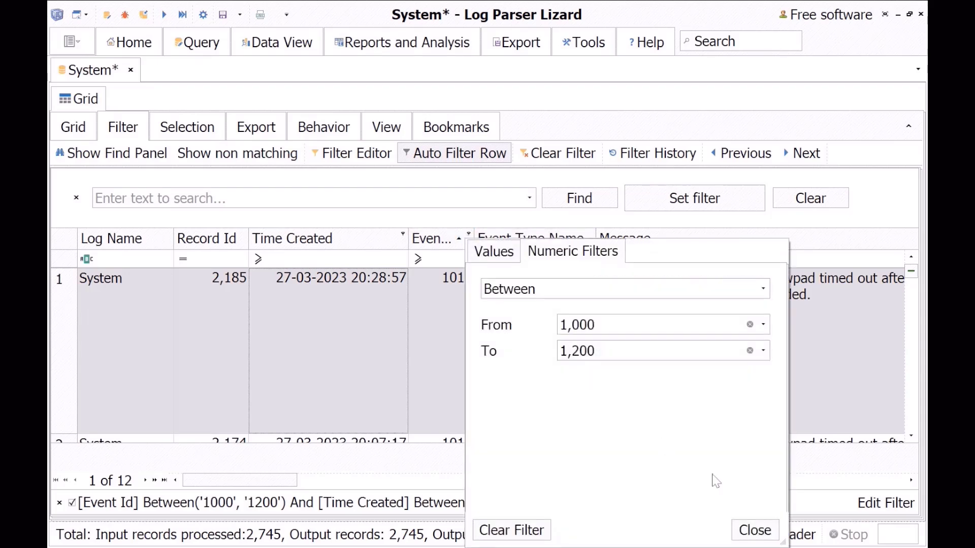
pyautogui.click(755, 531)
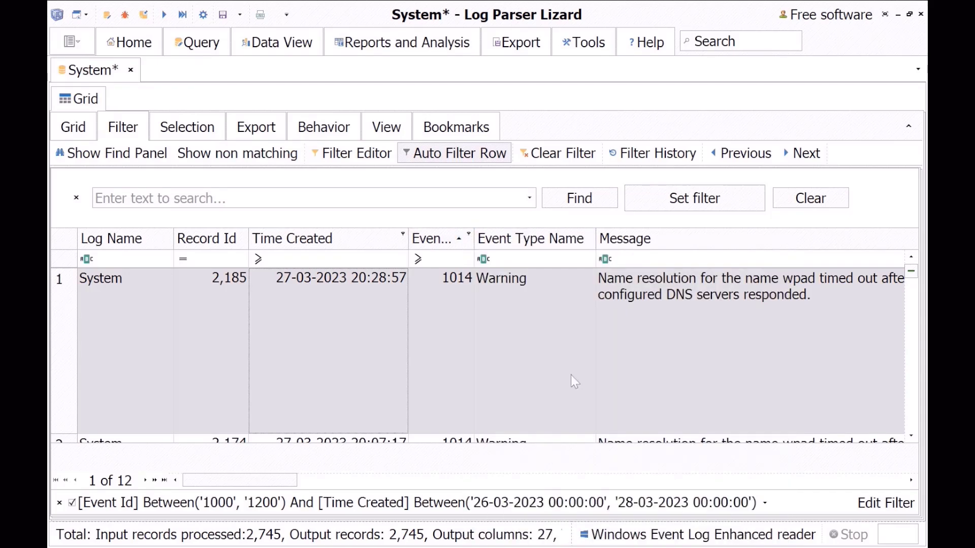
pyautogui.click(458, 241)
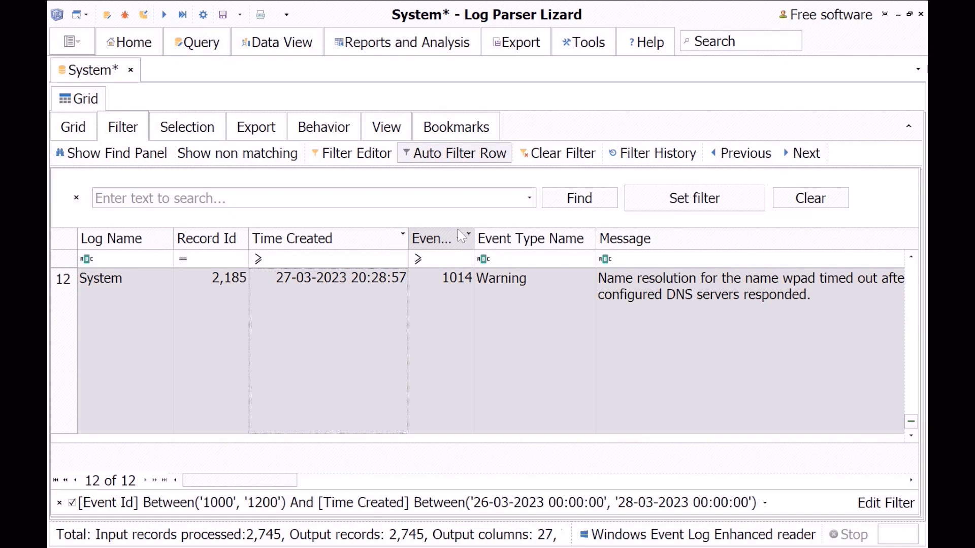
pyautogui.click(458, 239)
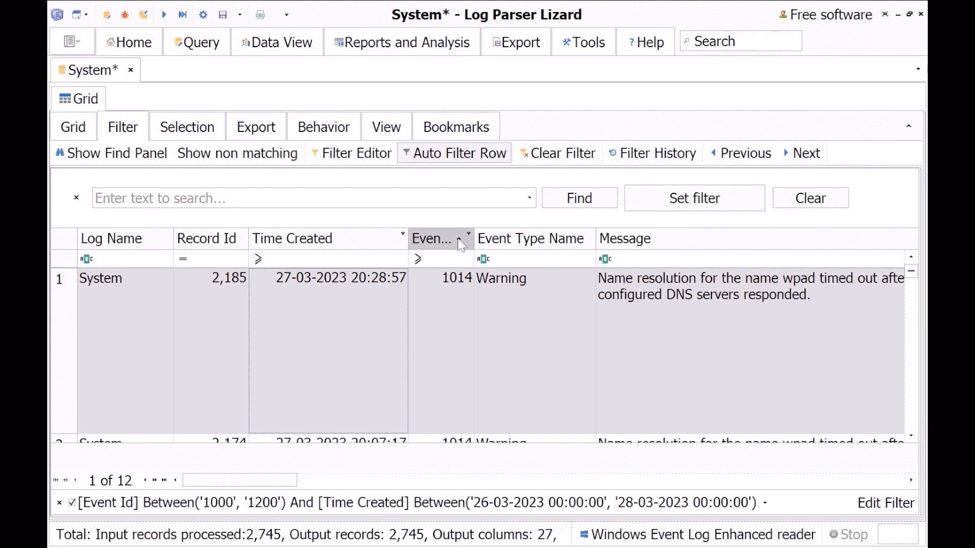
pyautogui.click(459, 240)
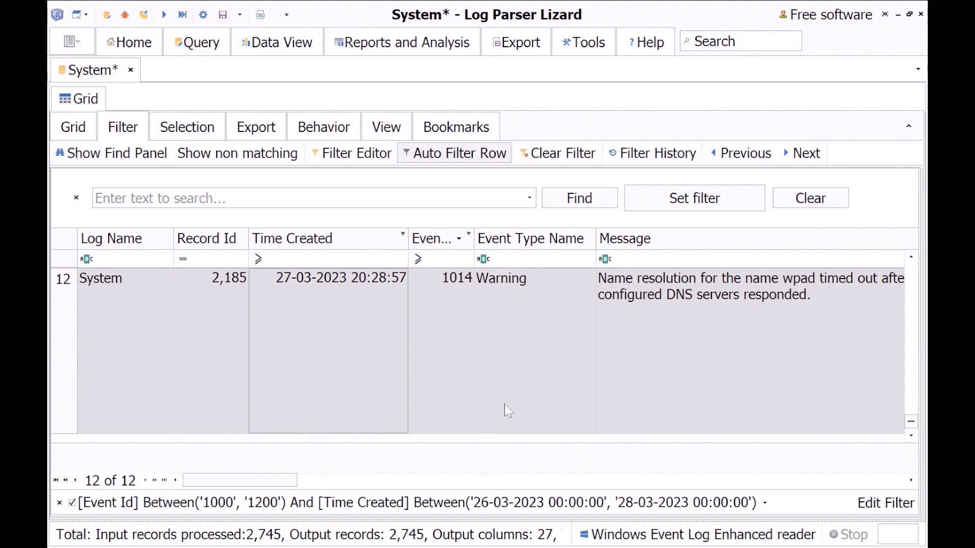
pyautogui.scroll(11, 508, 410)
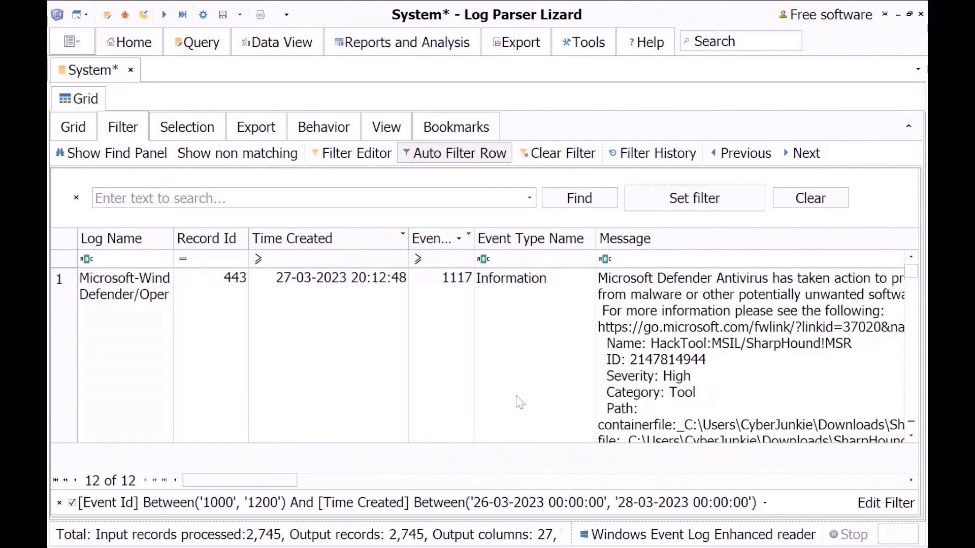
pyautogui.scroll(-2, 518, 401)
# Sort the events by Event Id in ascending order and select the message of the SharpHound malware warning, record 440.
pyautogui.click(436, 239)
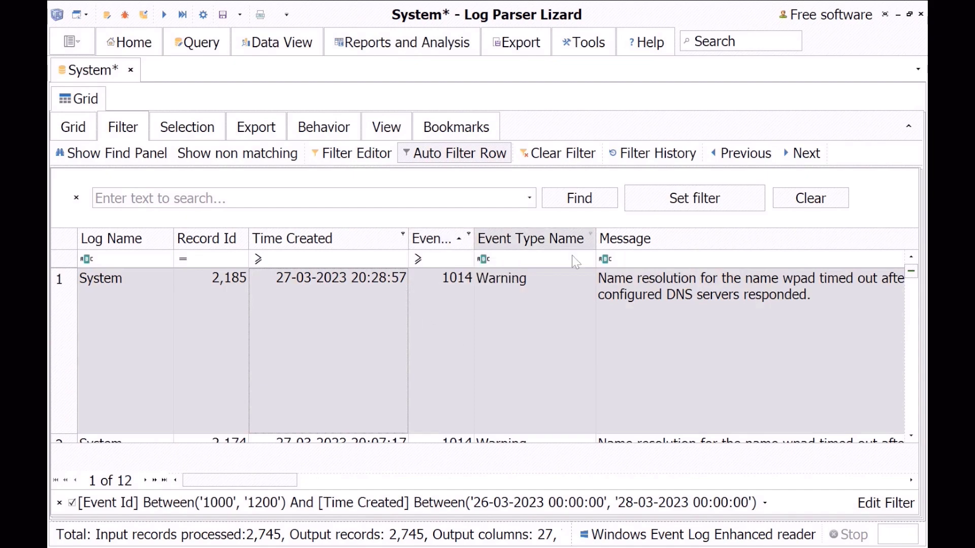
pyautogui.moveTo(912, 277); pyautogui.dragTo(910, 410)
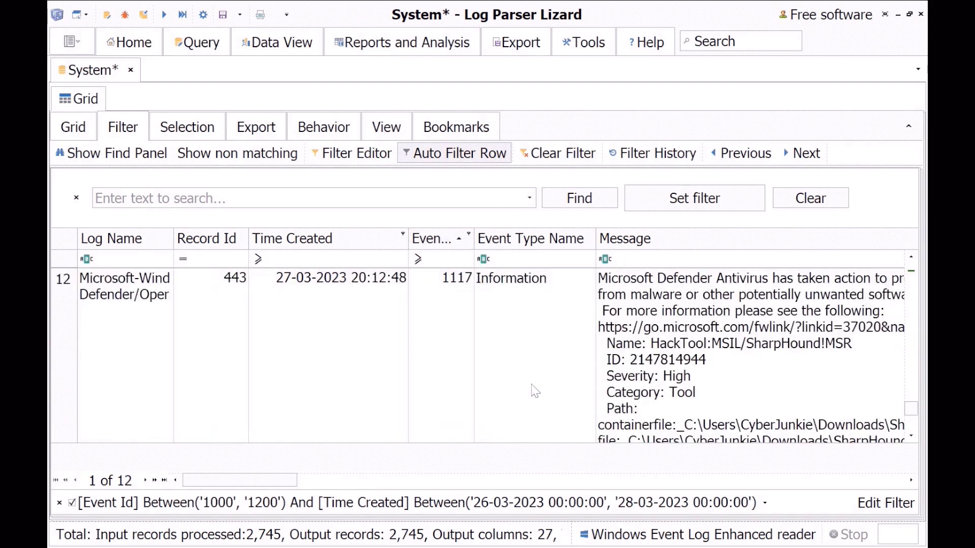
pyautogui.scroll(2, 528, 391)
pyautogui.click(440, 361)
pyautogui.click(691, 355)
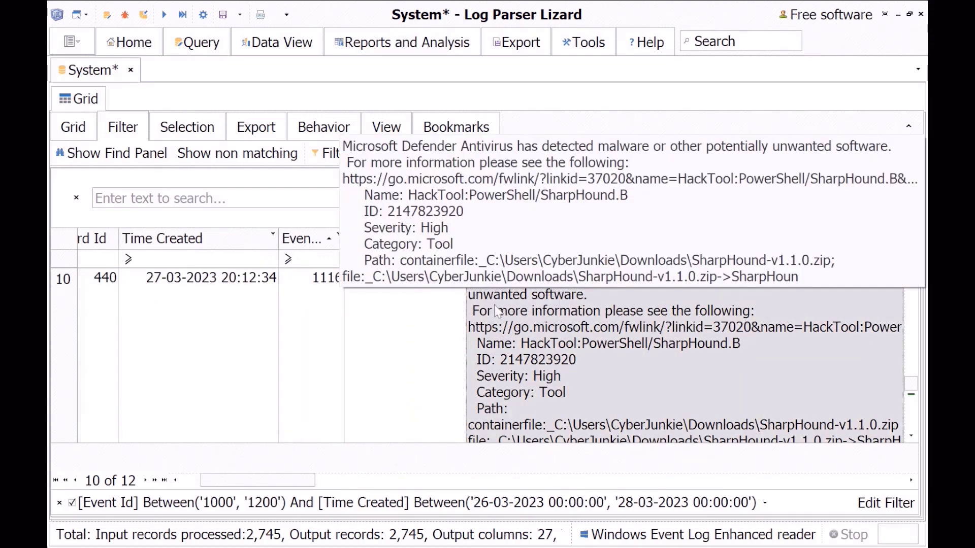
# Open the full preview of the SharpHound detection record and highlight the downloaded file's path in its details.
pyautogui.doubleClick(732, 355)
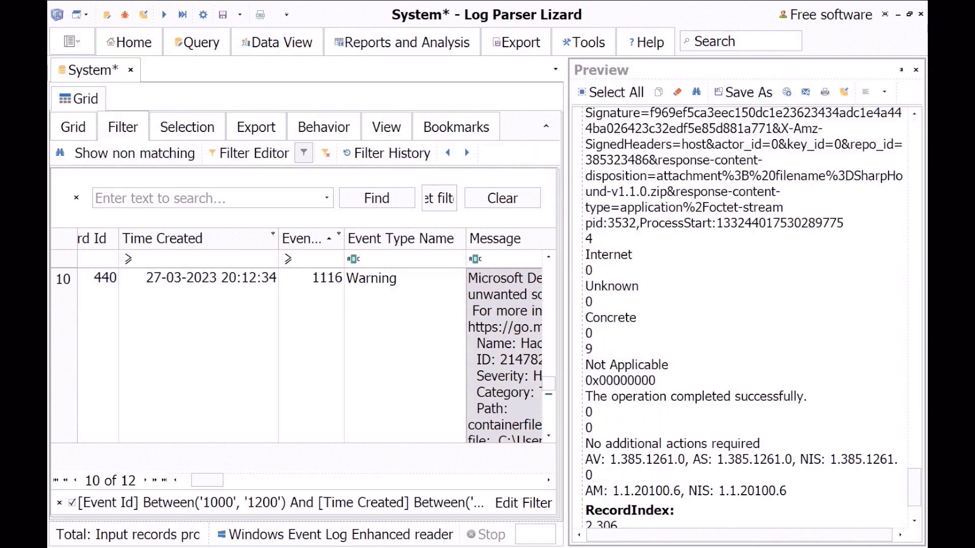
pyautogui.scroll(-2, 744, 305)
pyautogui.scroll(7, 744, 318)
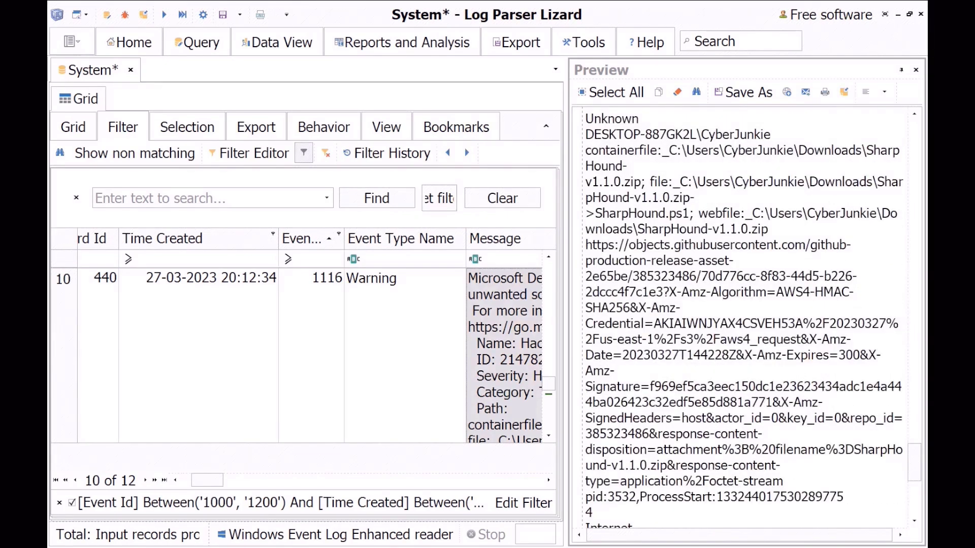
pyautogui.moveTo(595, 213); pyautogui.dragTo(767, 229)
# Switch to the Chrome browser and search Google for "SharpHound mitre".
pyautogui.hotkey('alt', 'Tab')
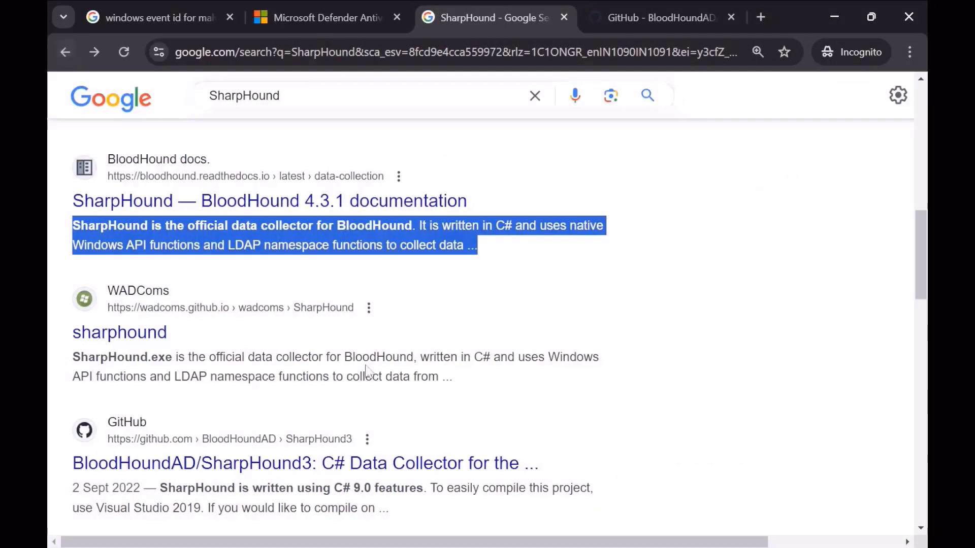
pyautogui.scroll(-6, 366, 371)
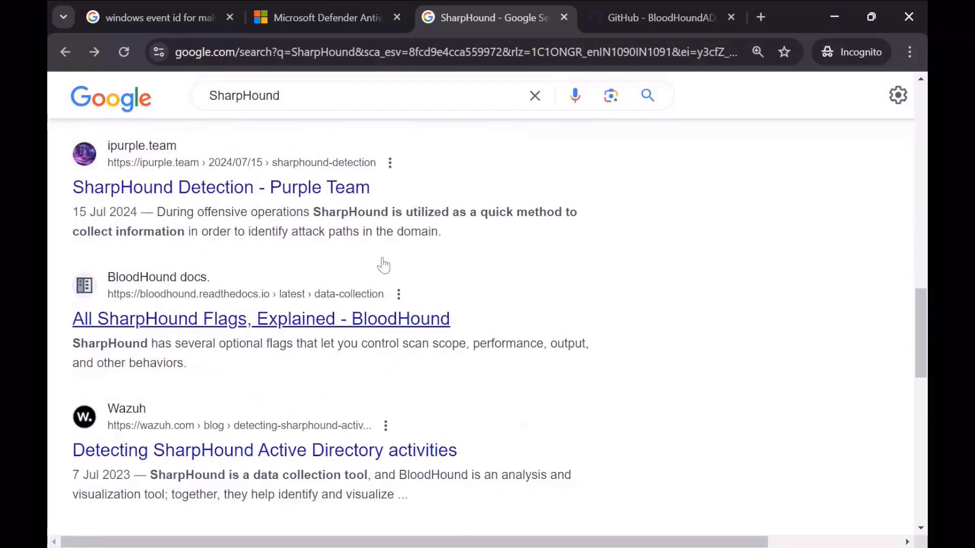
pyautogui.click(355, 95)
pyautogui.write('mitr')
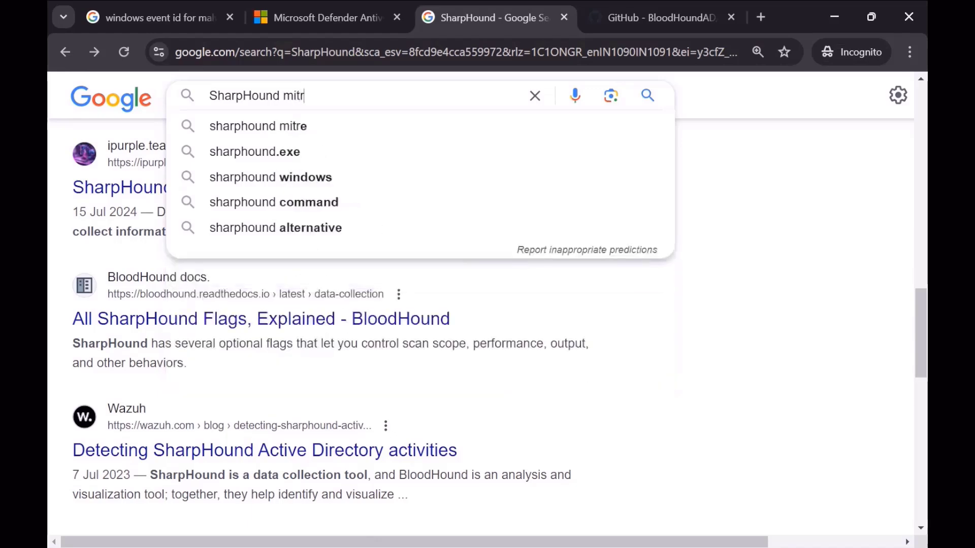
pyautogui.write('e')
pyautogui.press('Return')
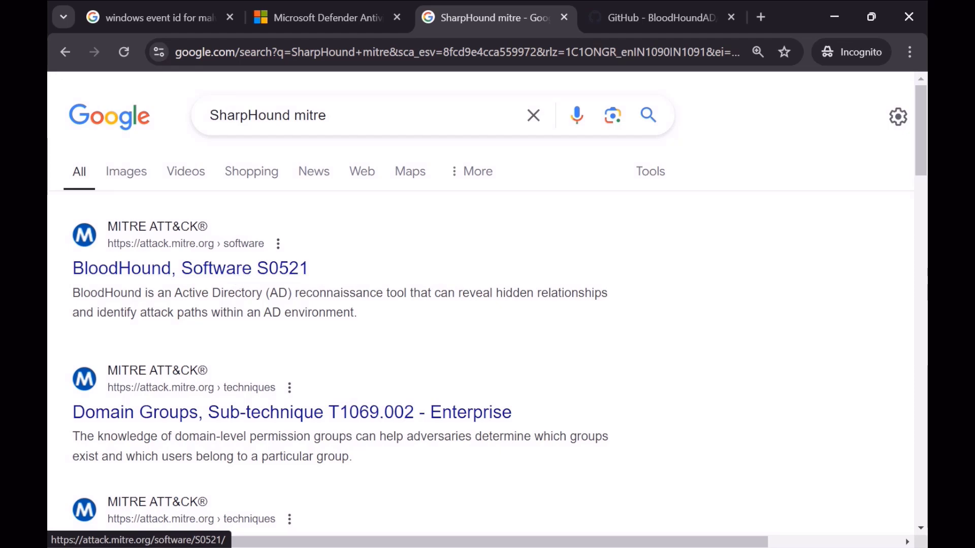
# Read the answer to "What is SharpHound used for?" and open the MITRE ATT&CK result "BloodHound, Software S0521".
pyautogui.scroll(-2, 213, 310)
pyautogui.scroll(-4, 214, 310)
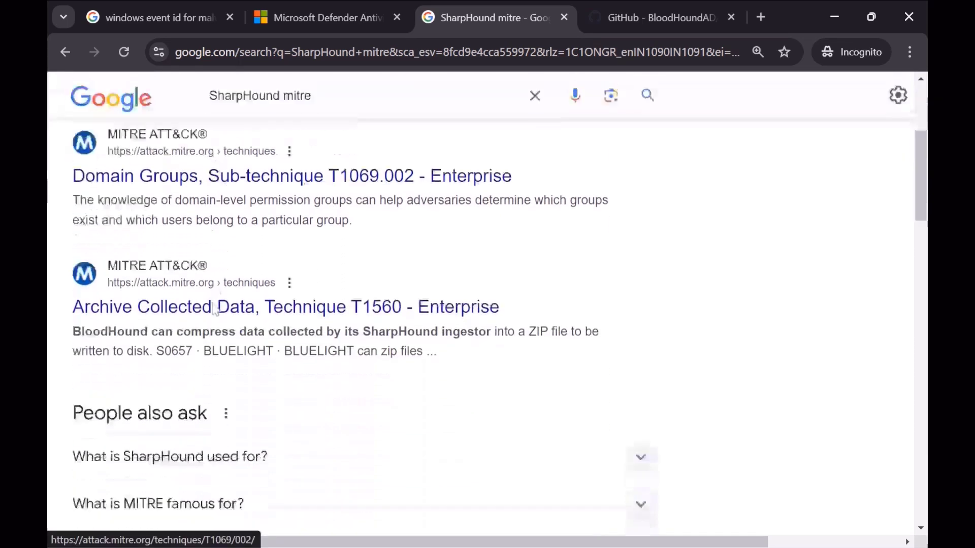
pyautogui.scroll(-5, 214, 310)
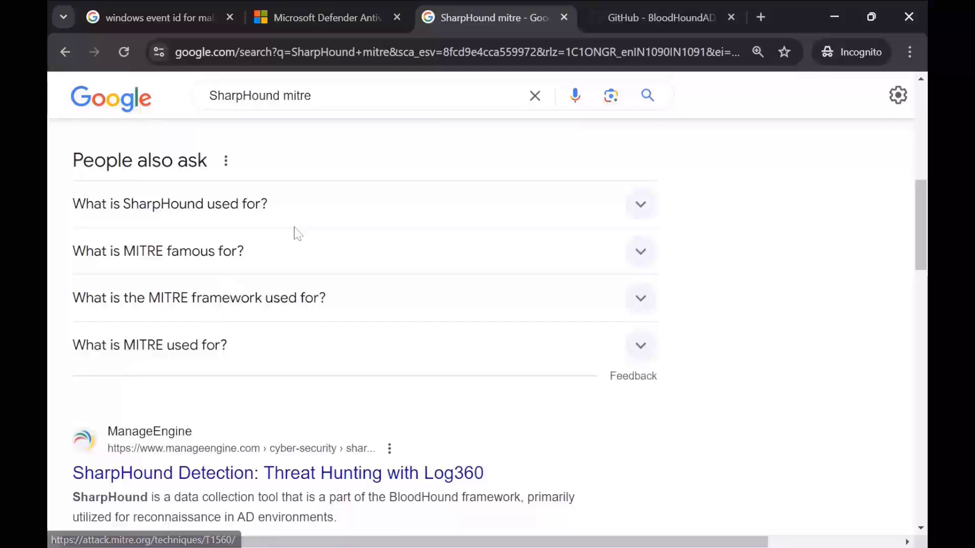
pyautogui.click(556, 212)
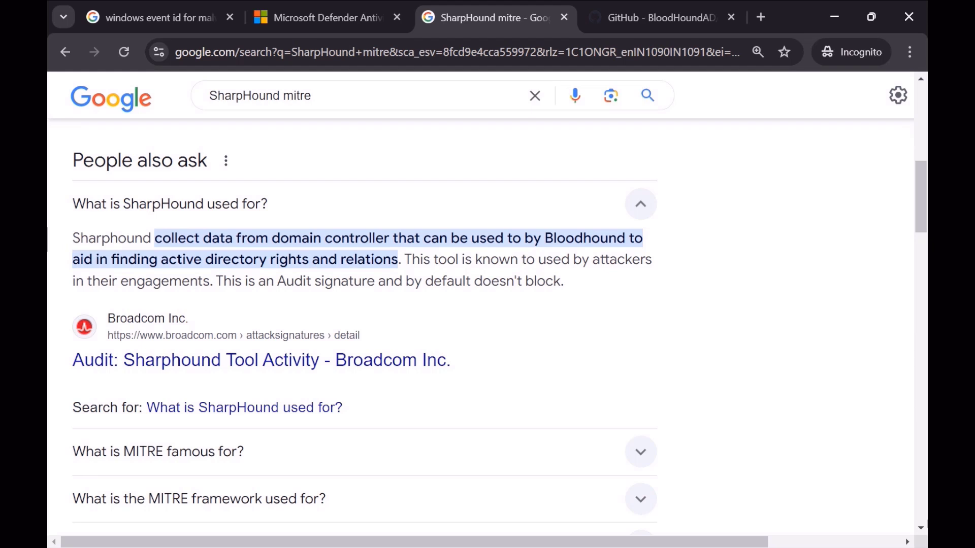
pyautogui.moveTo(73, 238); pyautogui.dragTo(626, 287)
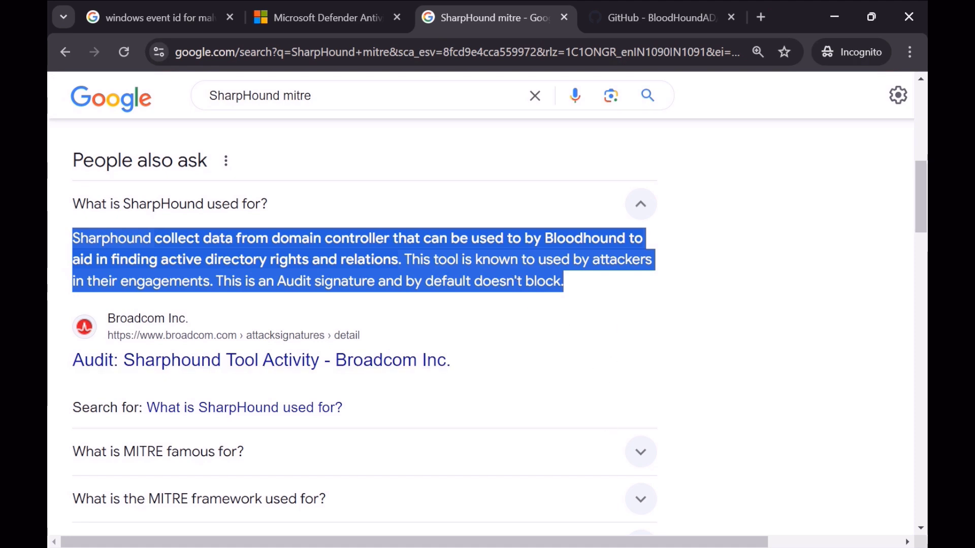
pyautogui.scroll(10, 543, 372)
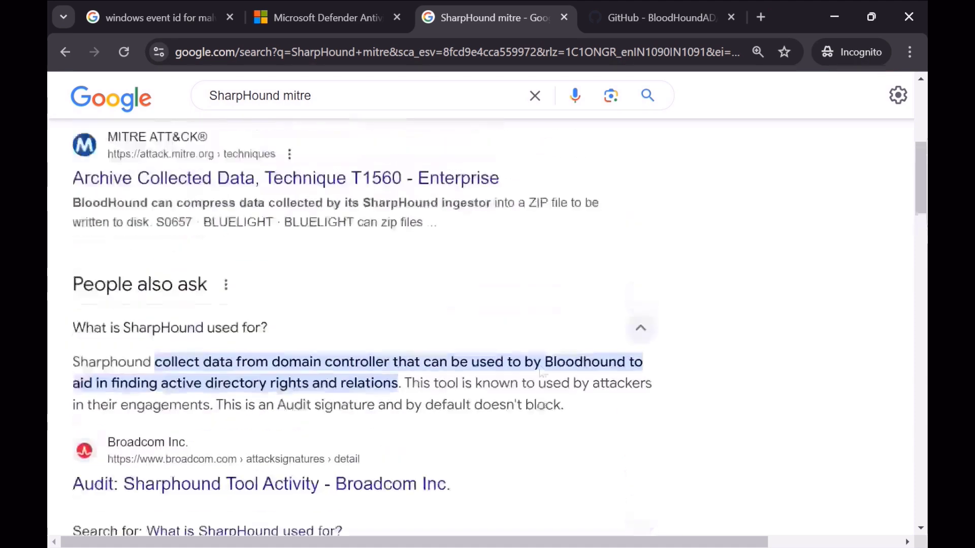
pyautogui.click(244, 269)
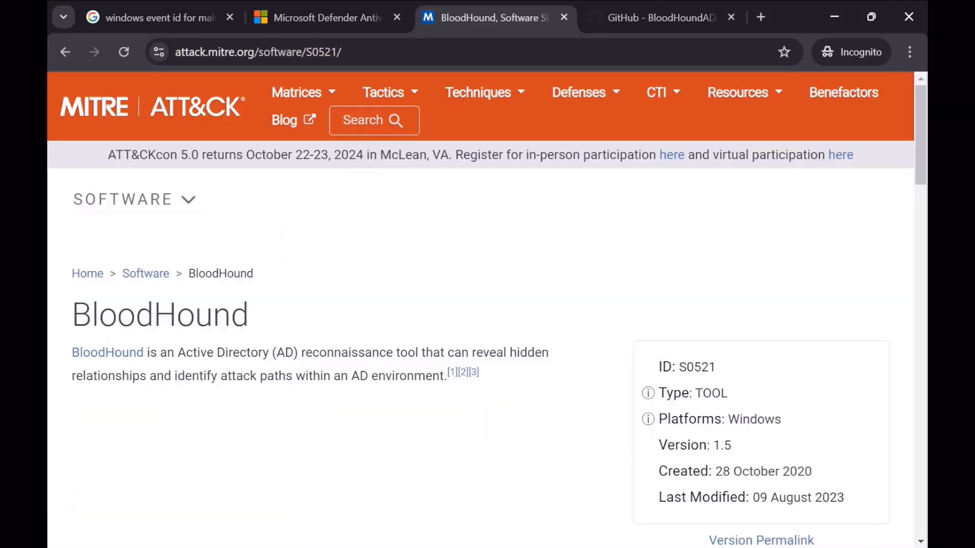
# Read the techniques used by BloodHound on the MITRE ATT&CK page, then return to Log Parser Lizard.
pyautogui.scroll(-4, 409, 355)
pyautogui.scroll(-2, 409, 355)
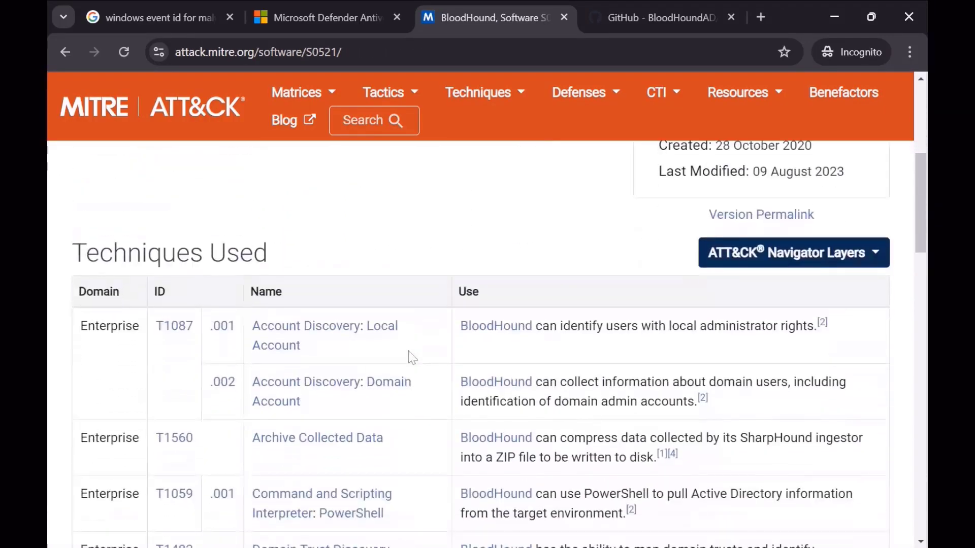
pyautogui.click(833, 16)
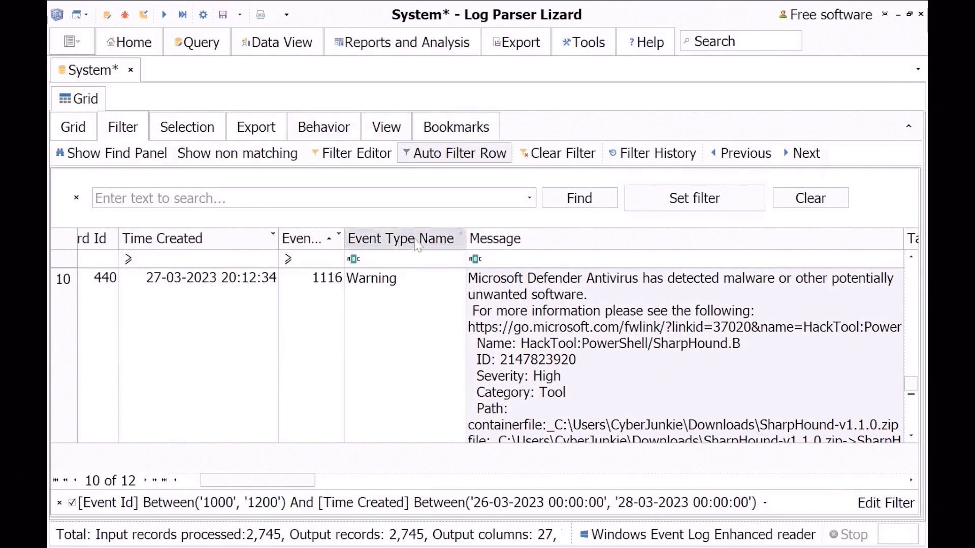
# Replace the Event Id range filter with a value filter for event ID 1102.
pyautogui.click(339, 234)
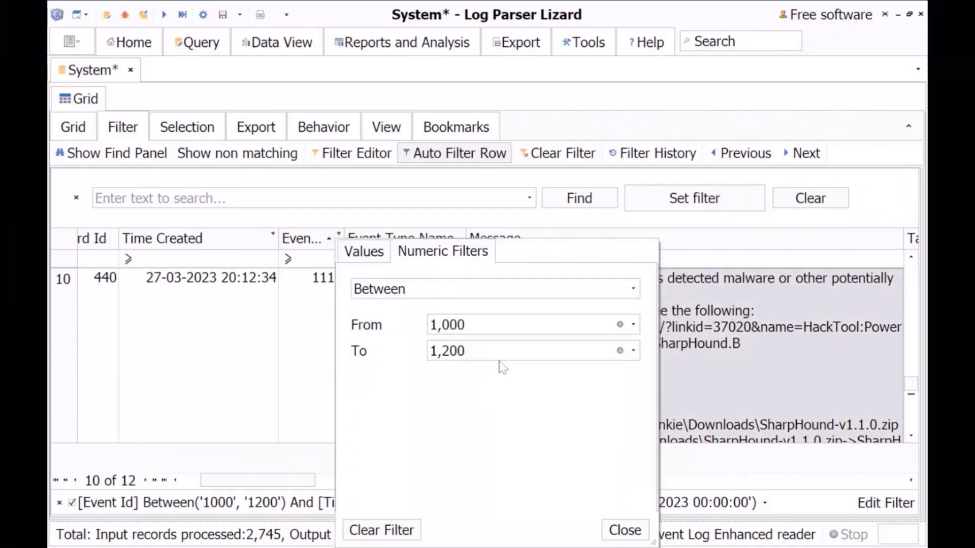
pyautogui.click(405, 533)
pyautogui.click(362, 251)
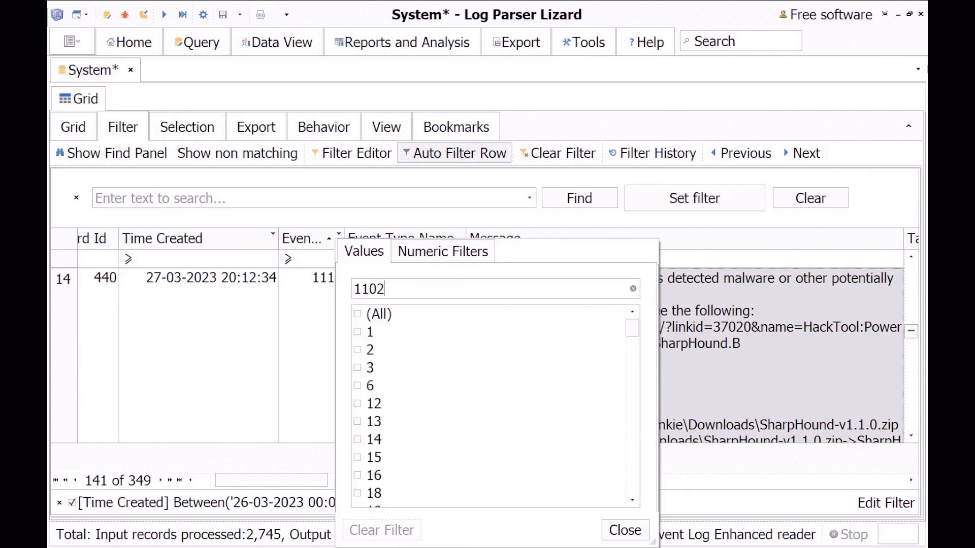
pyautogui.write('1102')
pyautogui.click(357, 314)
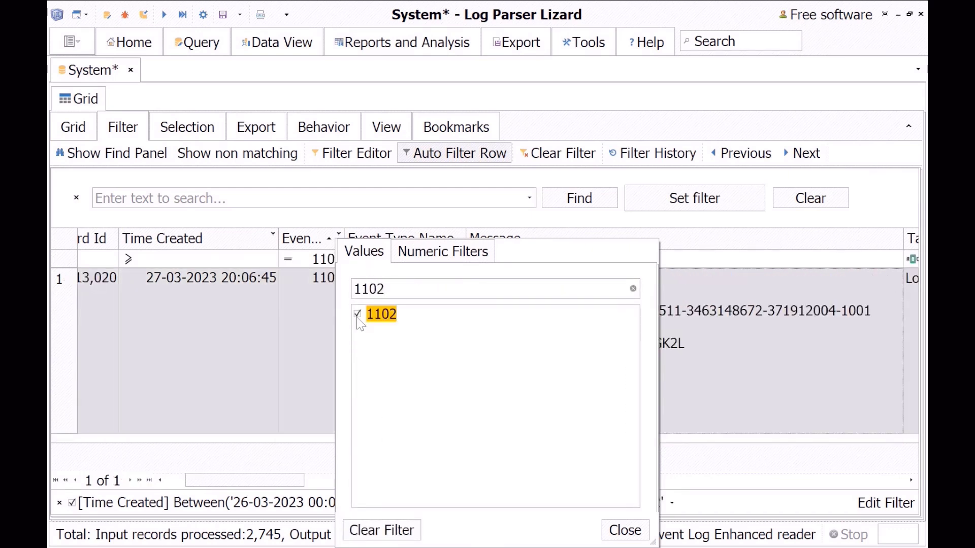
# Add event ID 104 to the Event Id value filter and close the filter selection.
pyautogui.hotkey('ctrl', 'a')
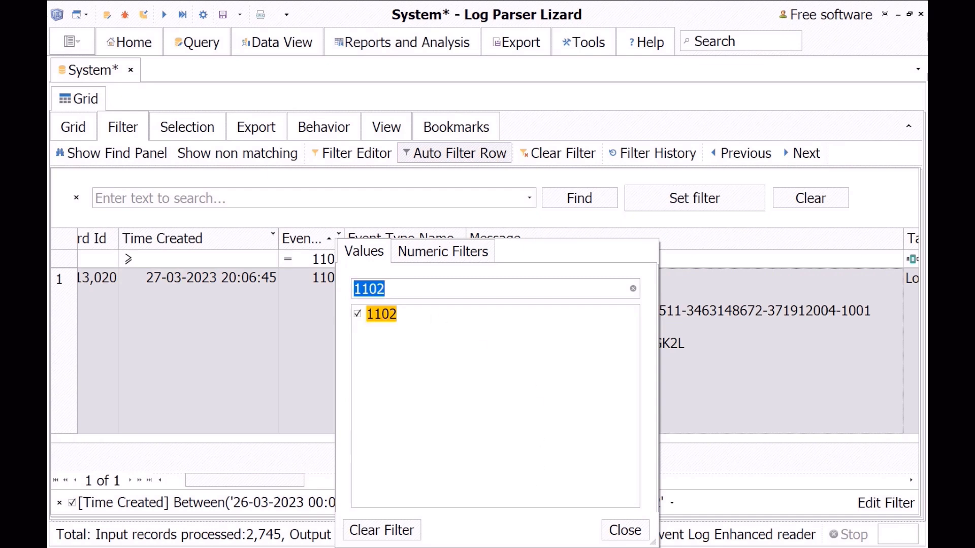
pyautogui.press('BackSpace')
pyautogui.write('10')
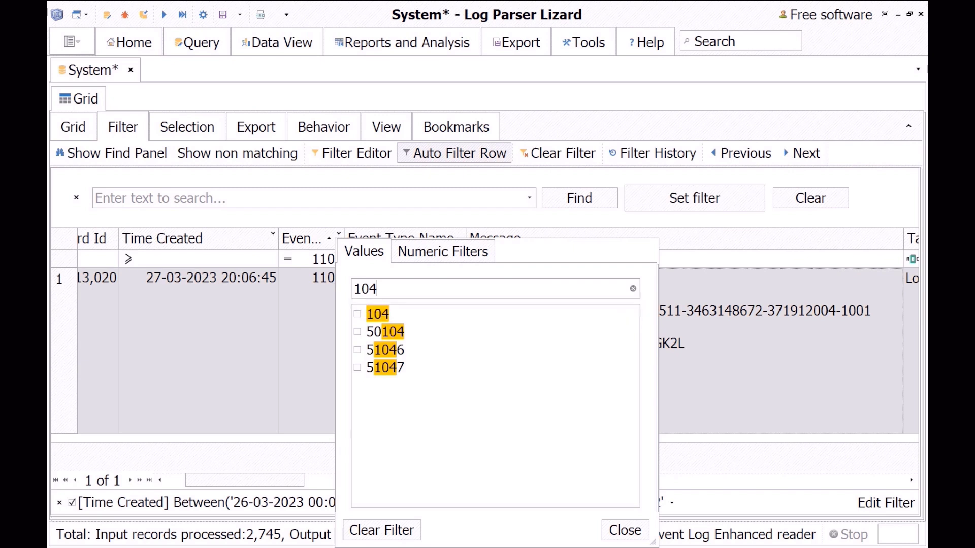
pyautogui.click(357, 315)
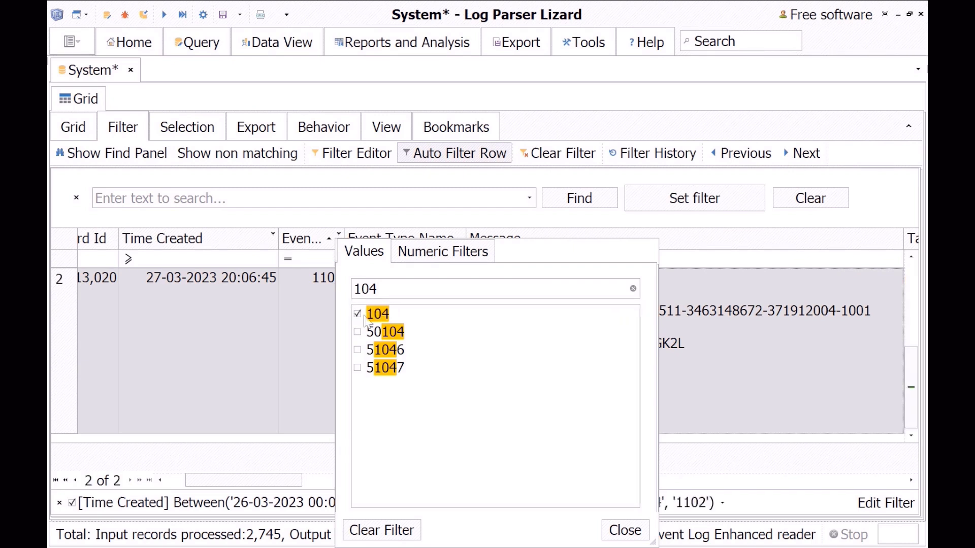
pyautogui.click(625, 530)
# Review the filtered log-clearing events and inspect the full preview of the event 1102 record, closing it when done.
pyautogui.scroll(2, 508, 370)
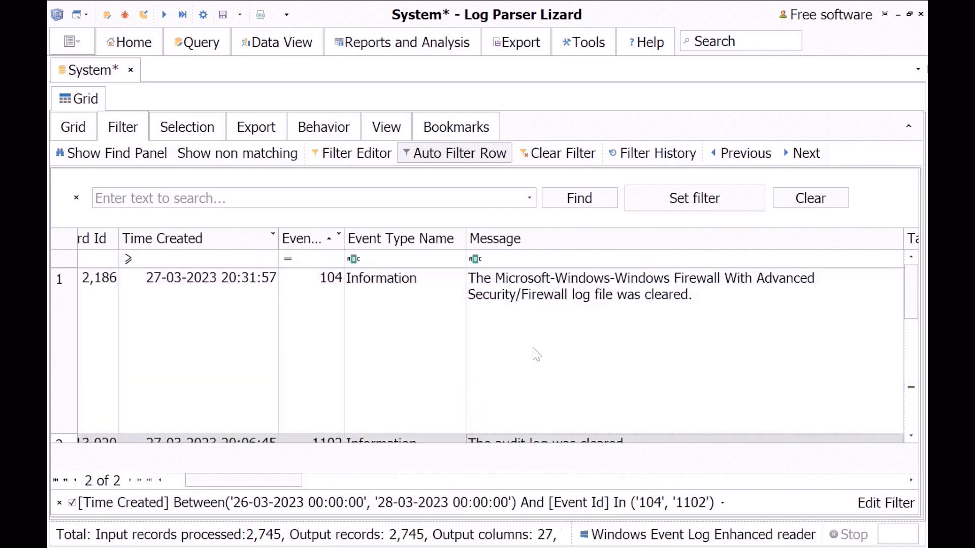
pyautogui.scroll(-2, 547, 354)
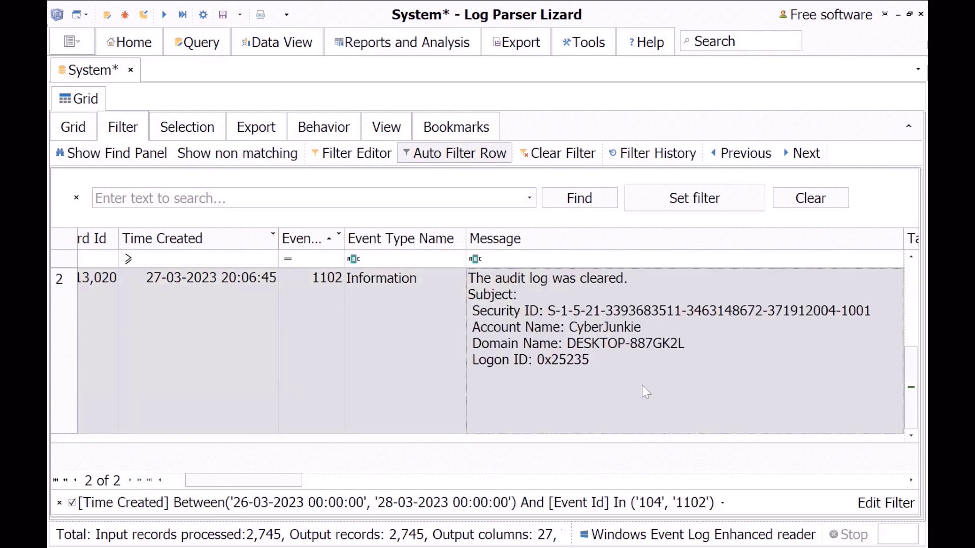
pyautogui.doubleClick(597, 355)
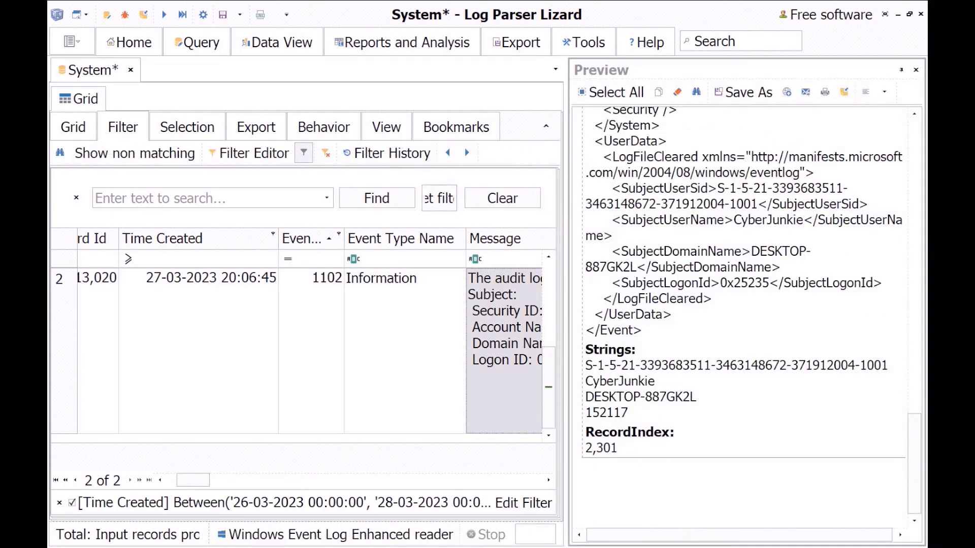
pyautogui.scroll(8, 741, 304)
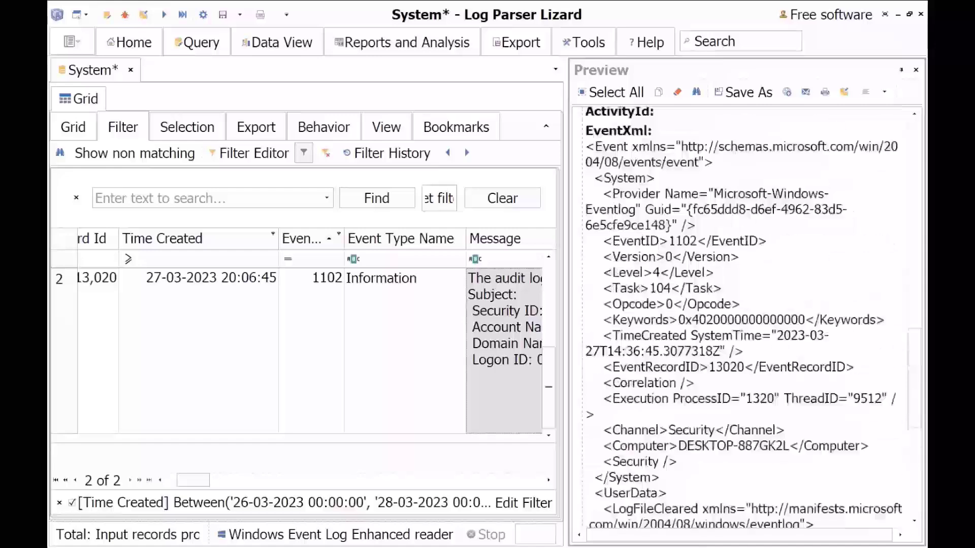
pyautogui.click(916, 69)
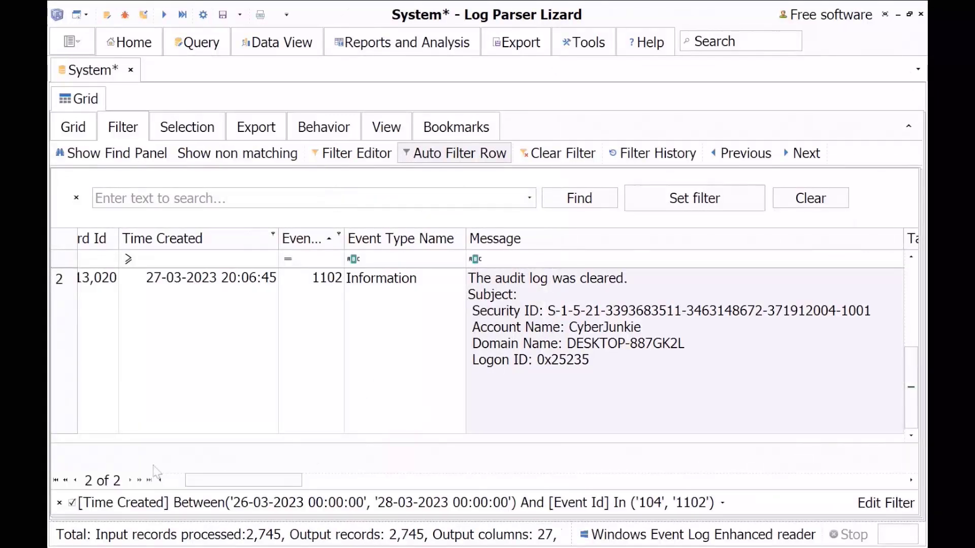
# Open the preview of the event 104 firewall log record, examine its details and message, and close the preview.
pyautogui.moveTo(911, 370); pyautogui.dragTo(910, 294)
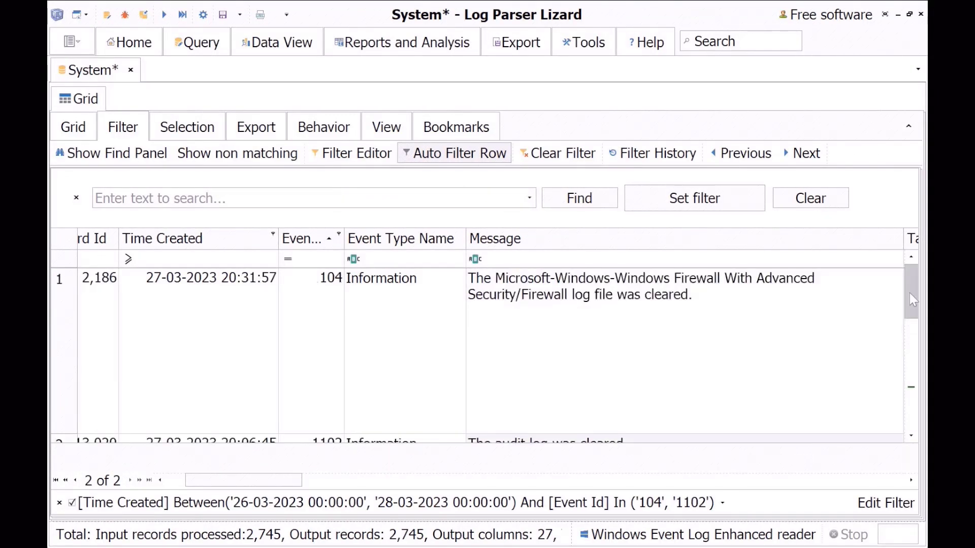
pyautogui.click(575, 303)
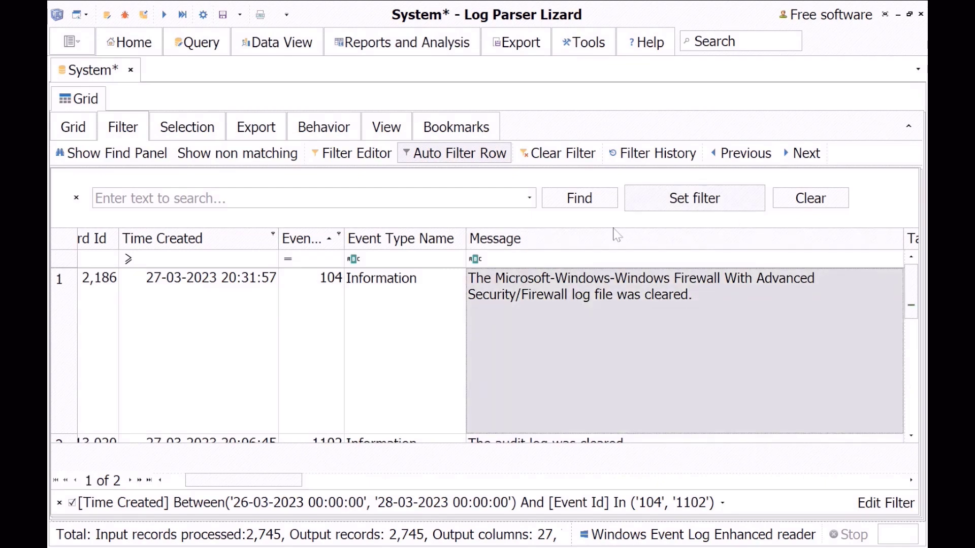
pyautogui.doubleClick(563, 312)
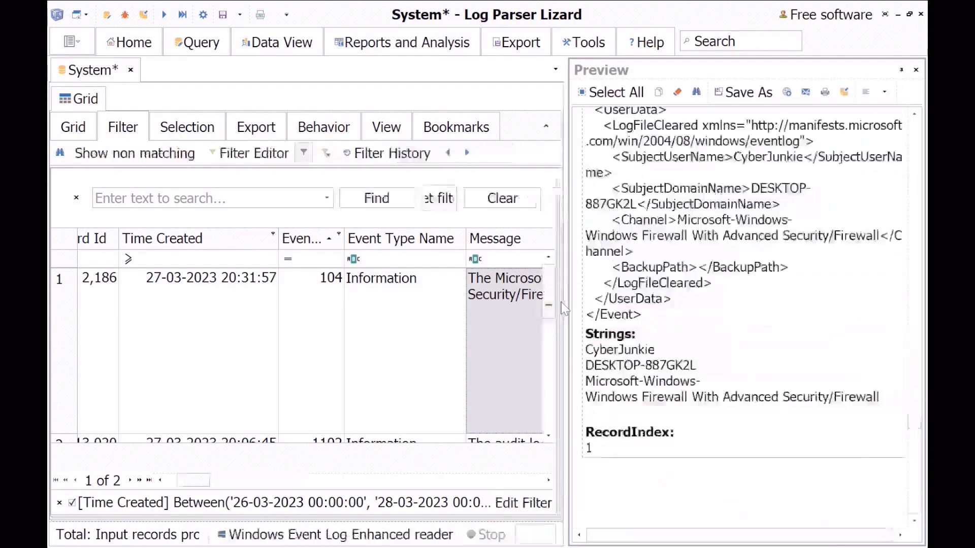
pyautogui.scroll(2, 744, 310)
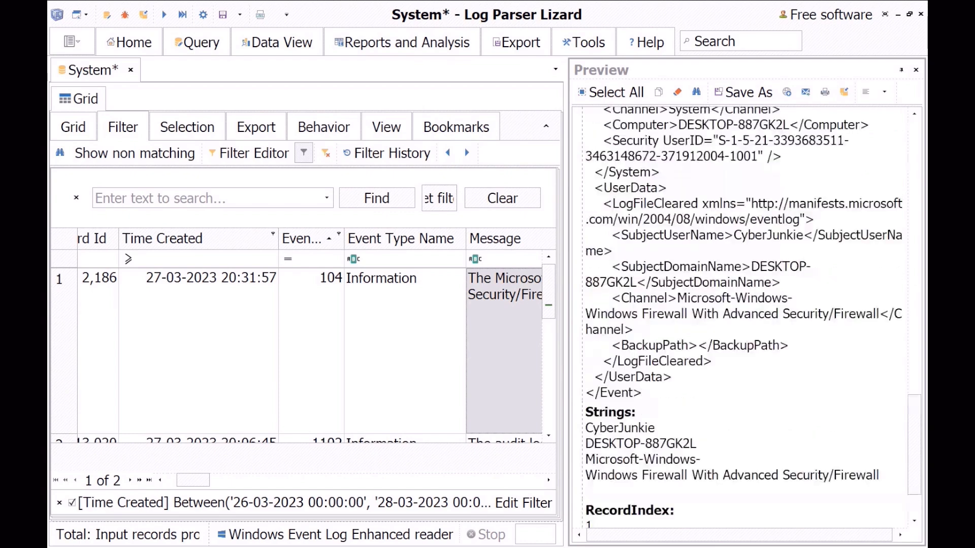
pyautogui.scroll(1, 752, 318)
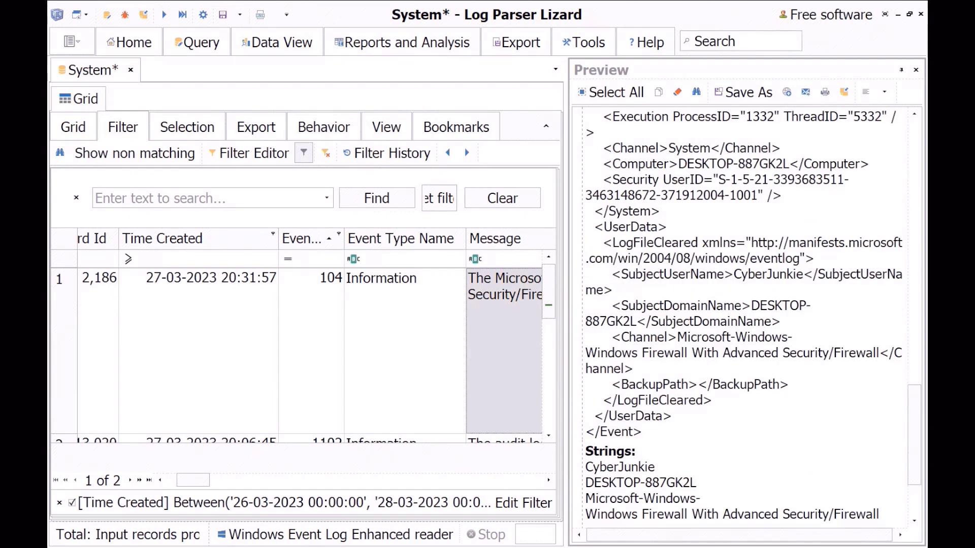
pyautogui.scroll(3, 744, 317)
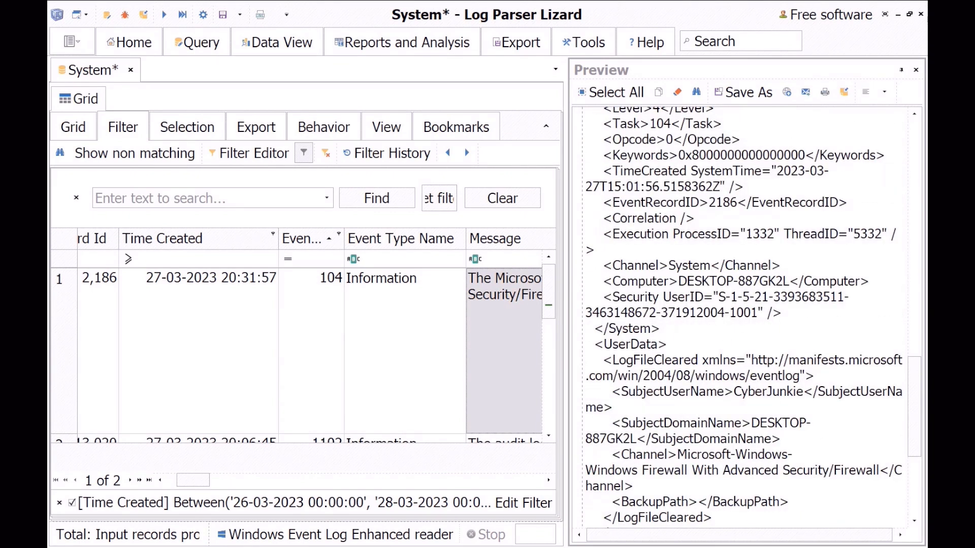
pyautogui.click(503, 355)
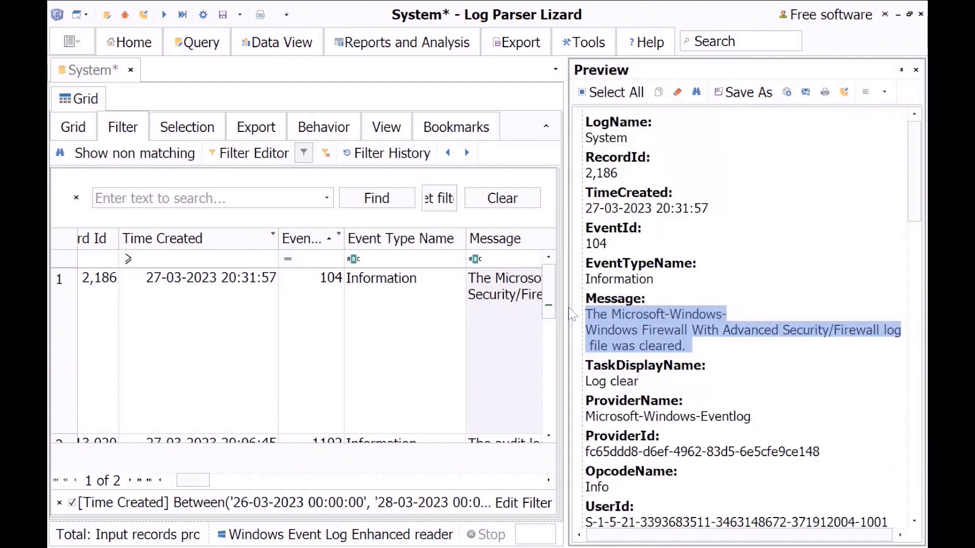
pyautogui.click(685, 346)
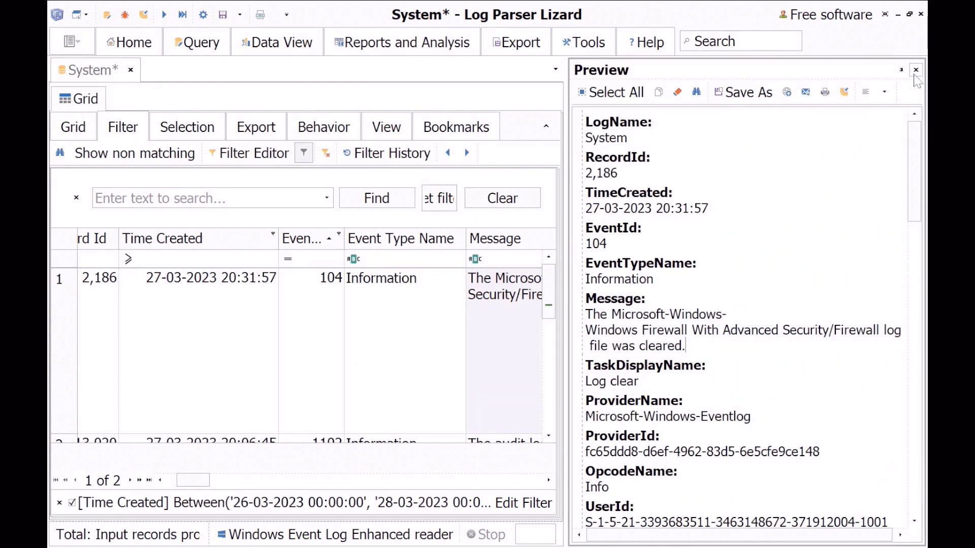
pyautogui.click(916, 70)
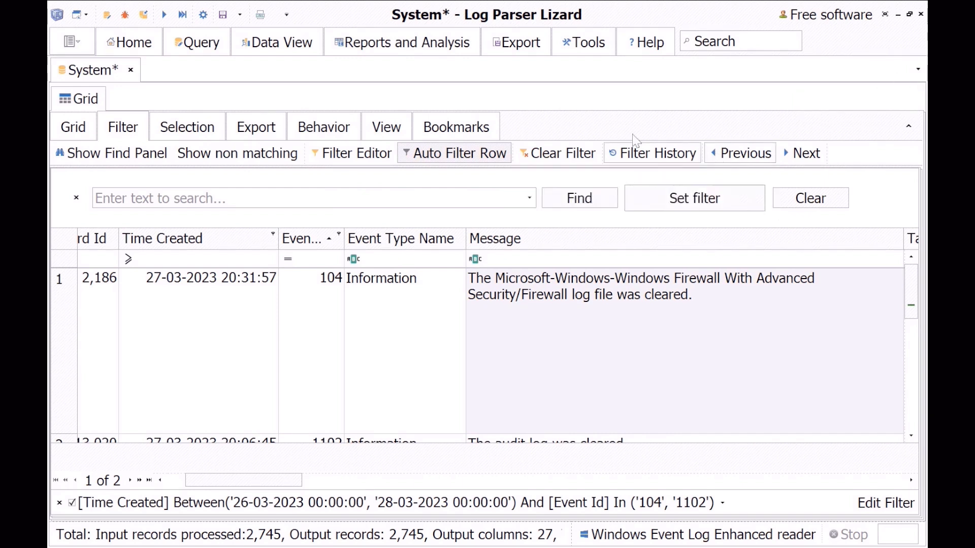
# Export the grid as an Excel file named event-log-analysis in the Desktop's Forensics folder.
pyautogui.click(233, 127)
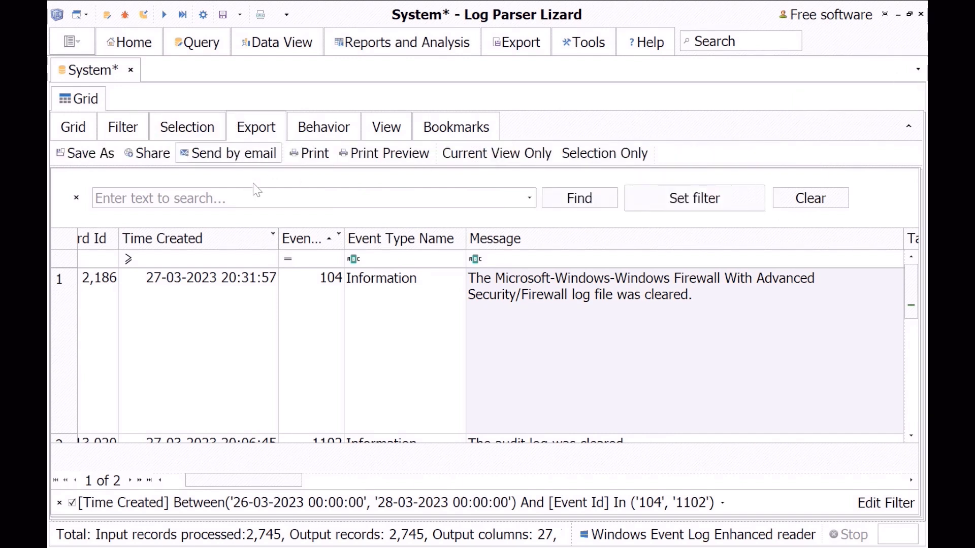
pyautogui.click(88, 158)
pyautogui.click(90, 162)
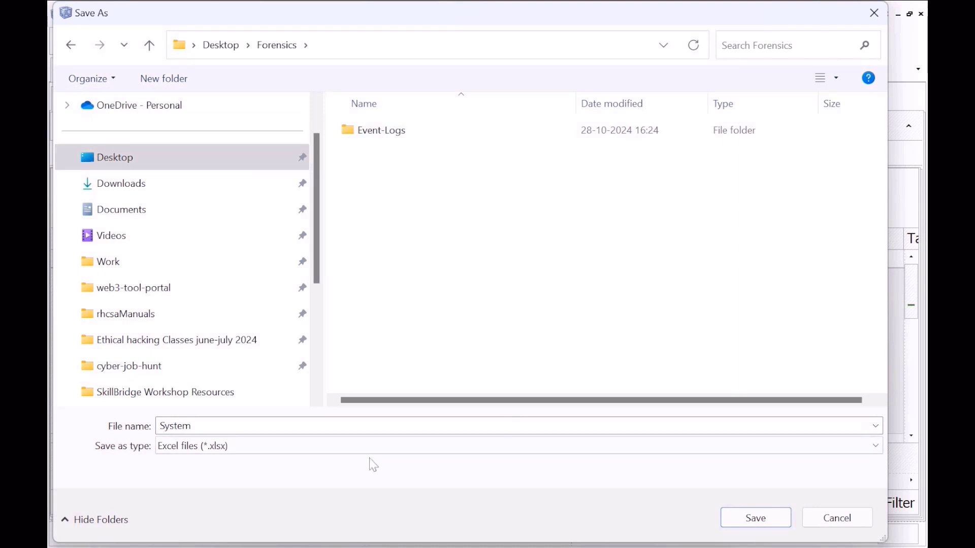
pyautogui.doubleClick(175, 426)
pyautogui.write('eve')
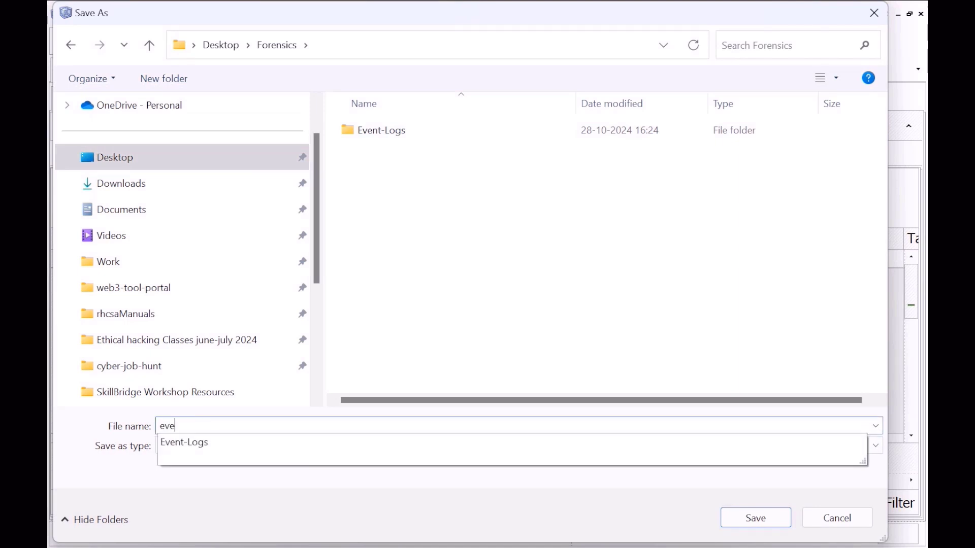
pyautogui.write('nt-log-analysis')
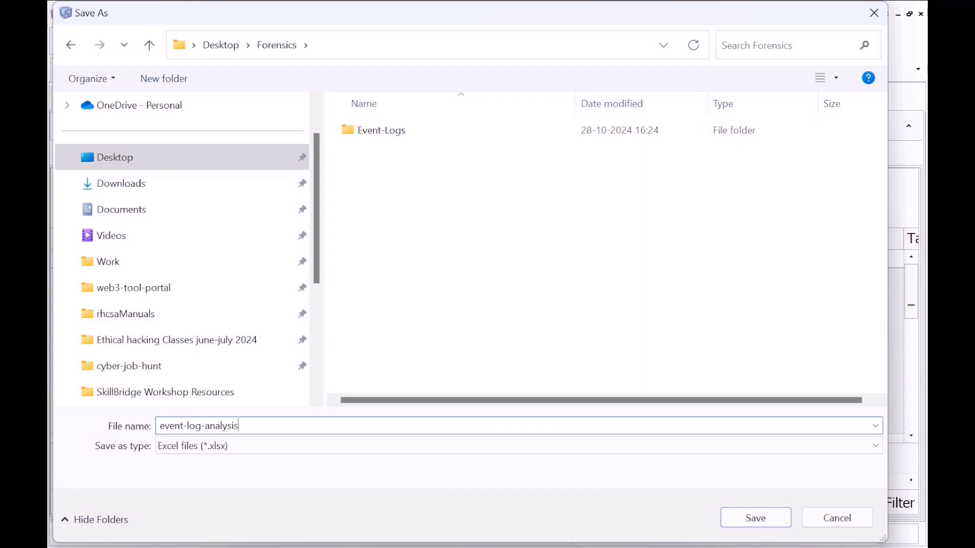
pyautogui.press('Return')
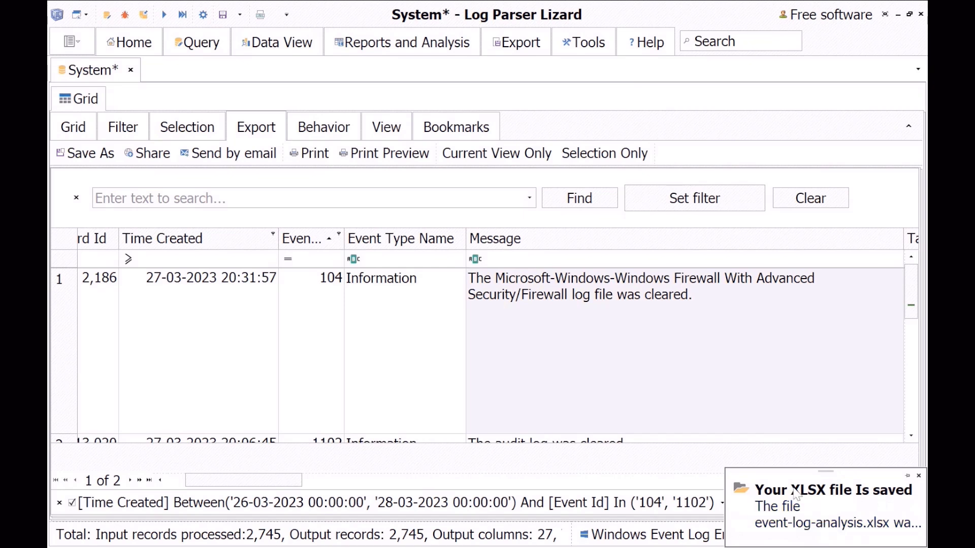
# Show the exported file in Windows Explorer, open event-log-analysis in Excel and look through its rows in a maximized window.
pyautogui.click(816, 531)
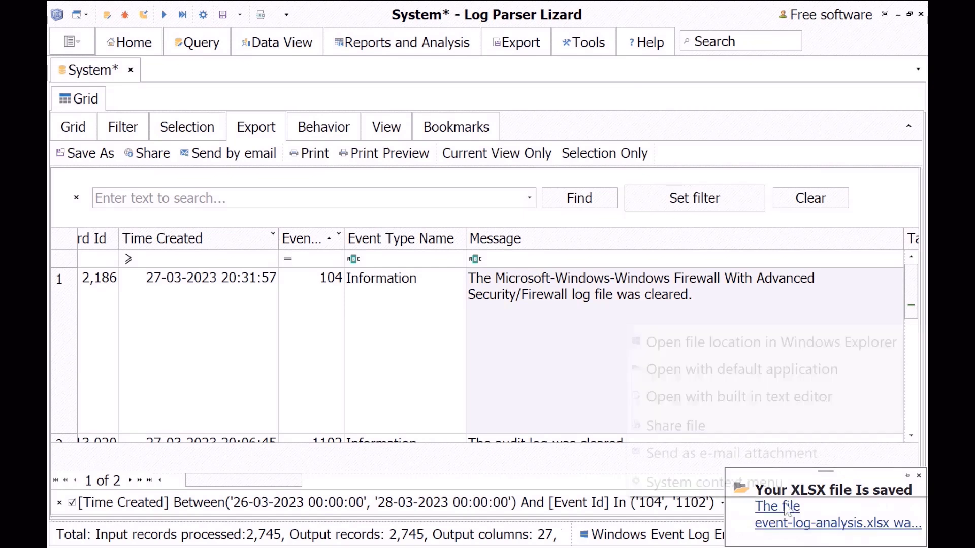
pyautogui.click(726, 345)
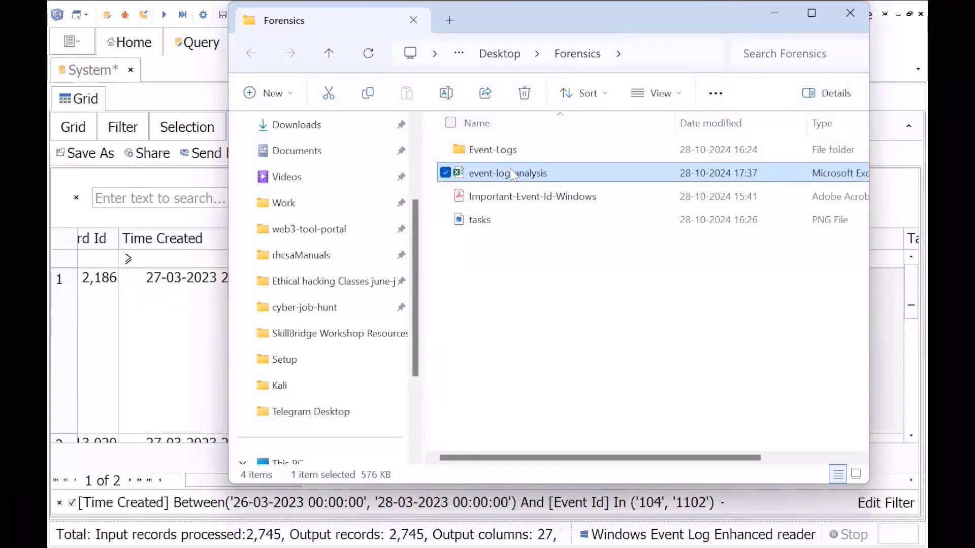
pyautogui.doubleClick(512, 174)
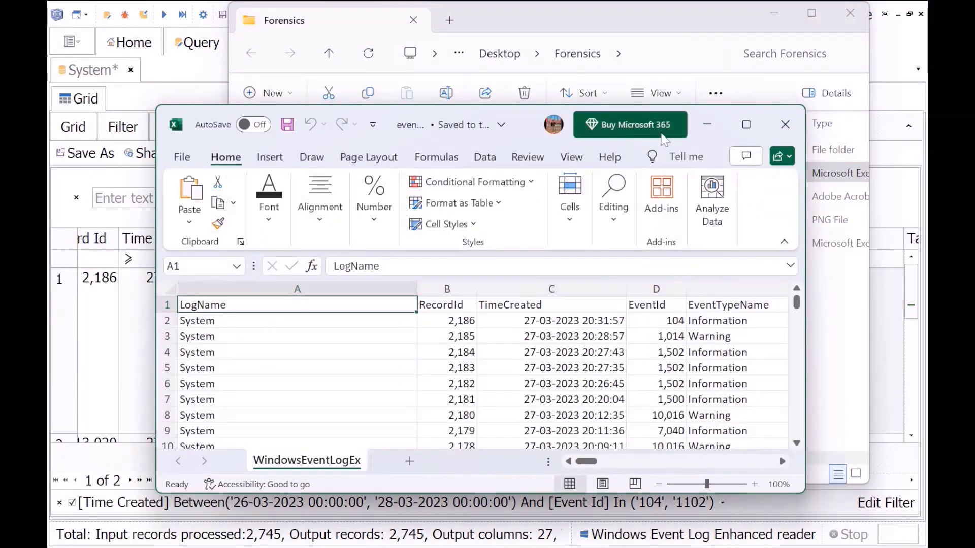
pyautogui.click(743, 127)
pyautogui.scroll(-6, 617, 368)
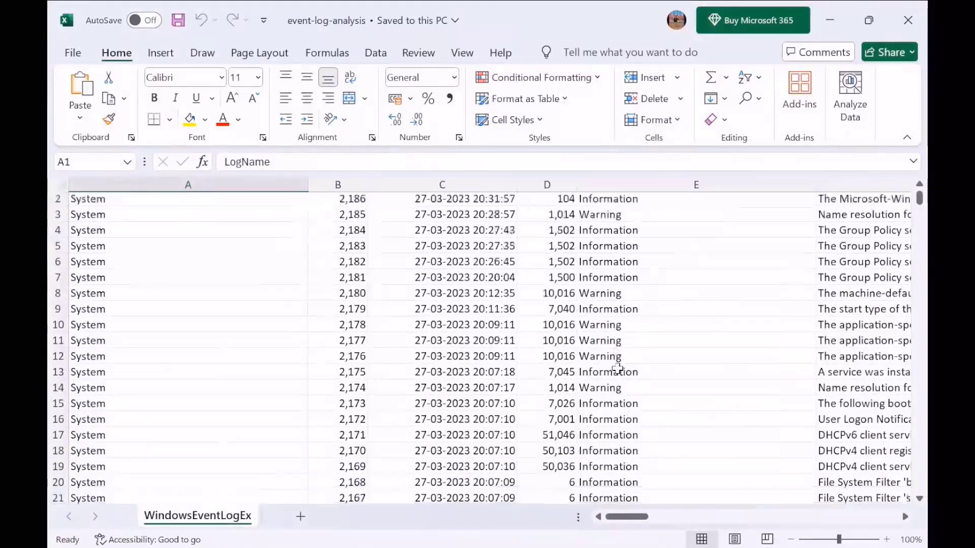
pyautogui.scroll(6, 617, 368)
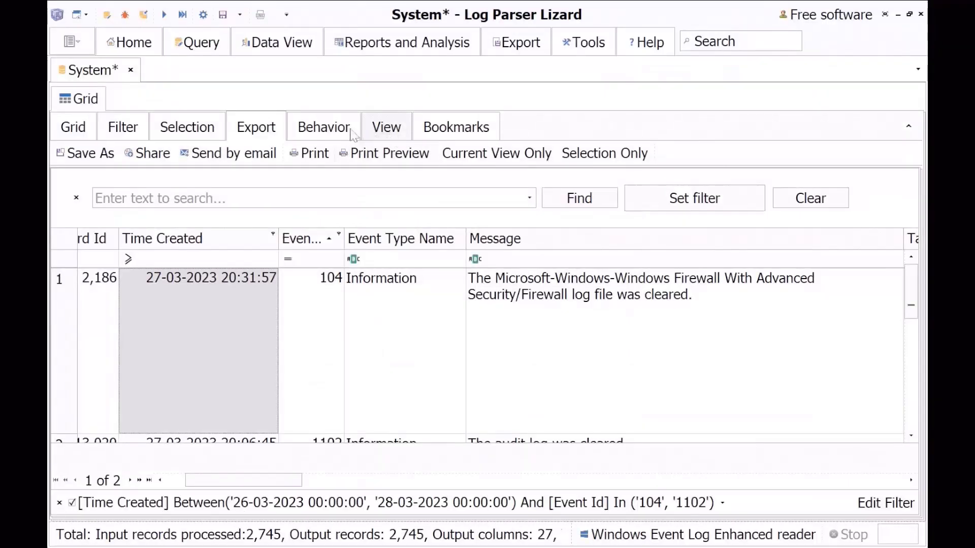
# Export only the grid's current selection as an Excel file named filtered-analysis in the Desktop's Forensics folder.
pyautogui.click(328, 130)
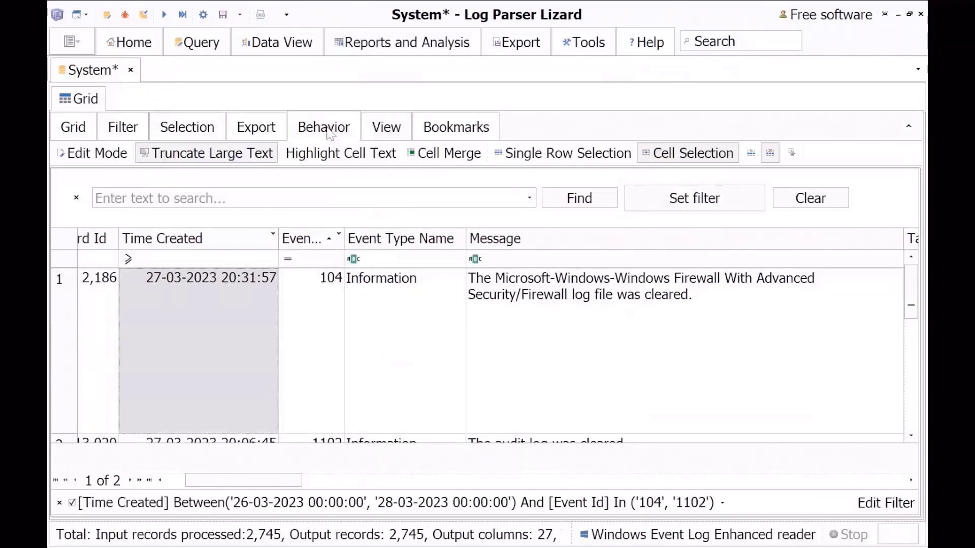
pyautogui.scroll(1, 457, 152)
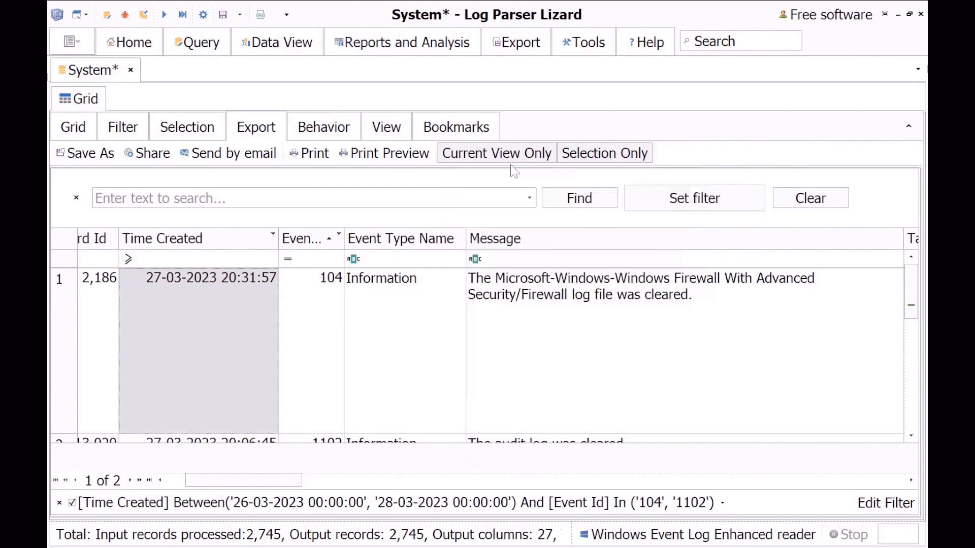
pyautogui.click(85, 153)
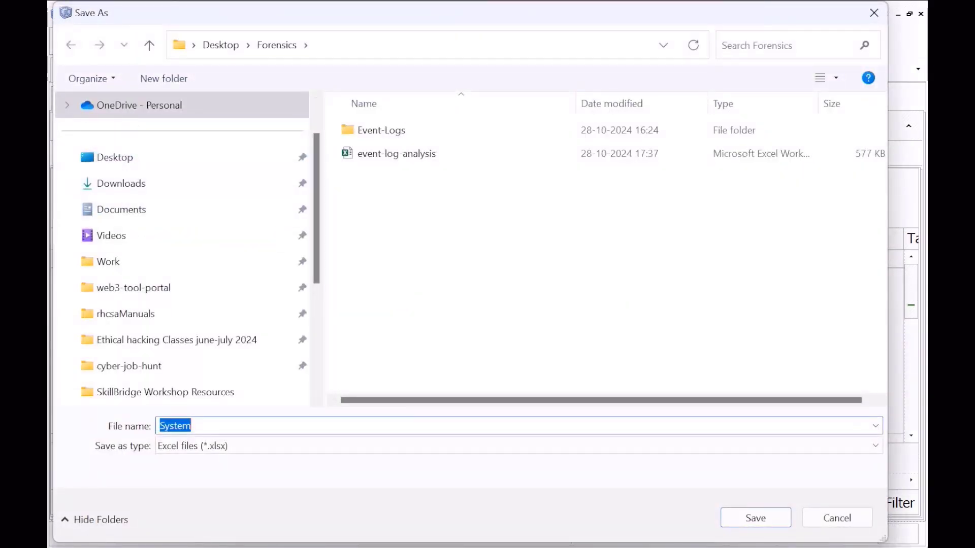
pyautogui.write('filtered-event-logs')
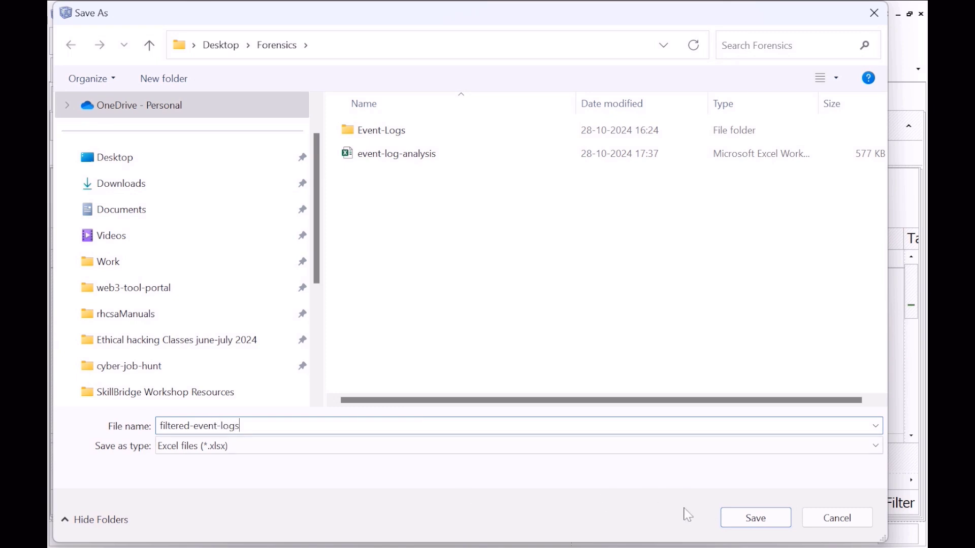
pyautogui.press('BackSpace')
pyautogui.press('BackSpace')
pyautogui.press('BackSpace')
pyautogui.press('BackSpace')
pyautogui.press('BackSpace')
pyautogui.press('BackSpace')
pyautogui.press('BackSpace')
pyautogui.press('BackSpace')
pyautogui.press('BackSpace')
pyautogui.click(733, 520)
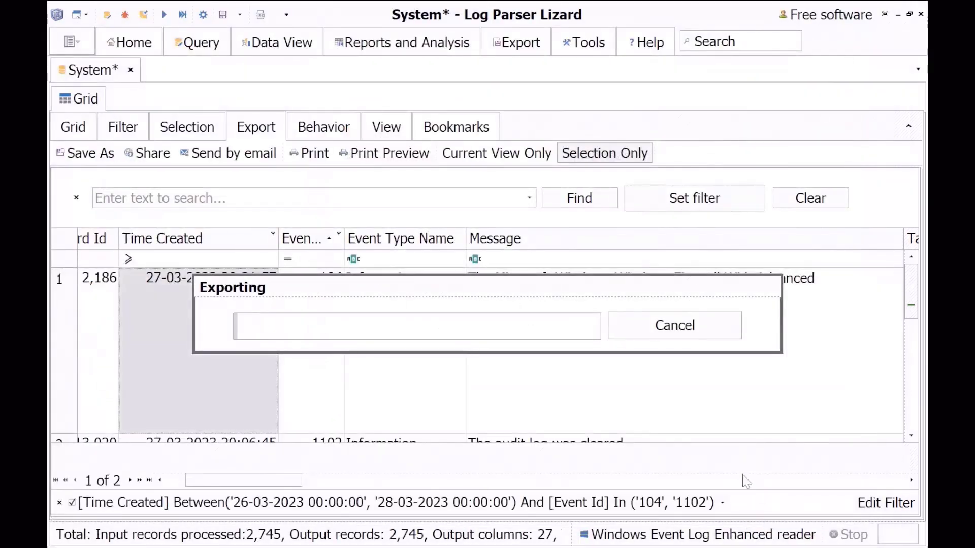
# Open the exported filtered-analysis file in its default application, look through its columns and close it.
pyautogui.click(733, 472)
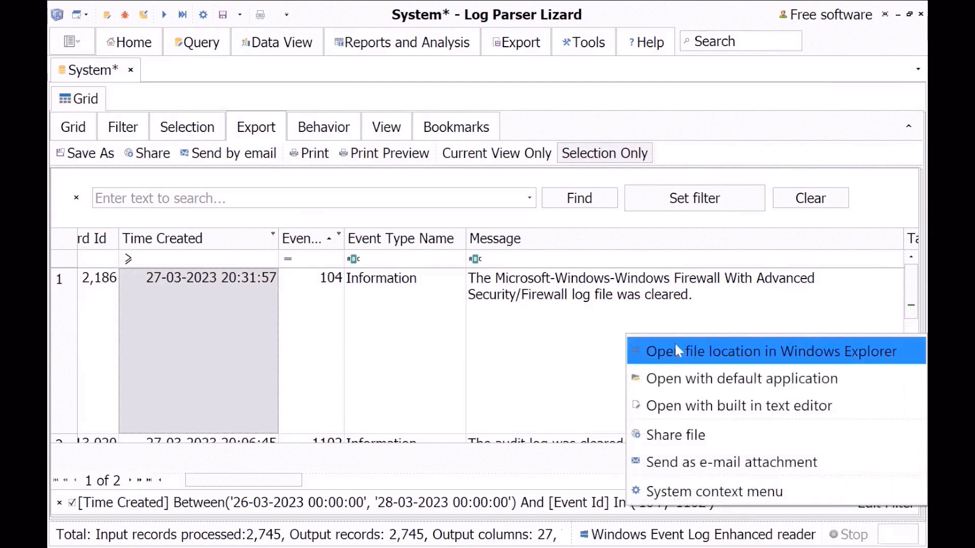
pyautogui.click(676, 377)
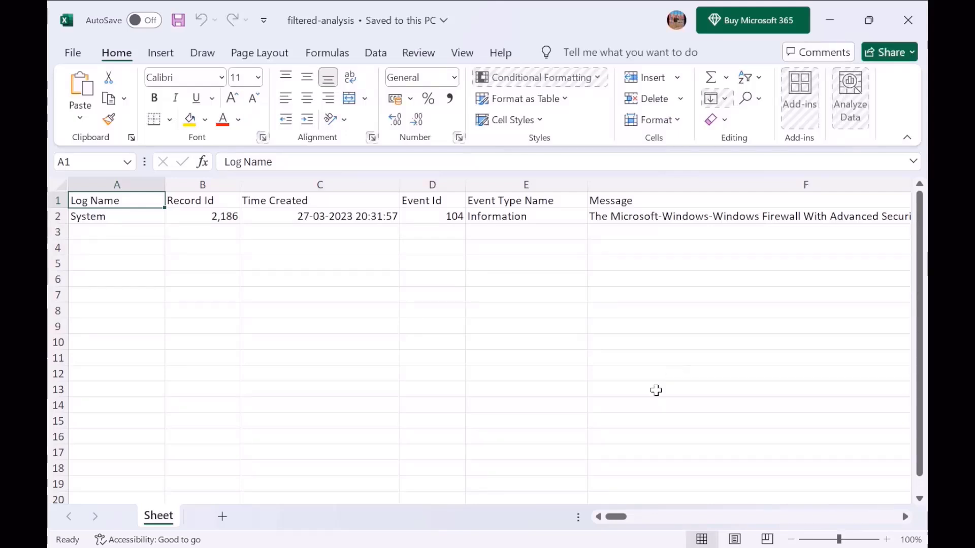
pyautogui.moveTo(624, 519); pyautogui.dragTo(572, 518)
pyautogui.click(898, 7)
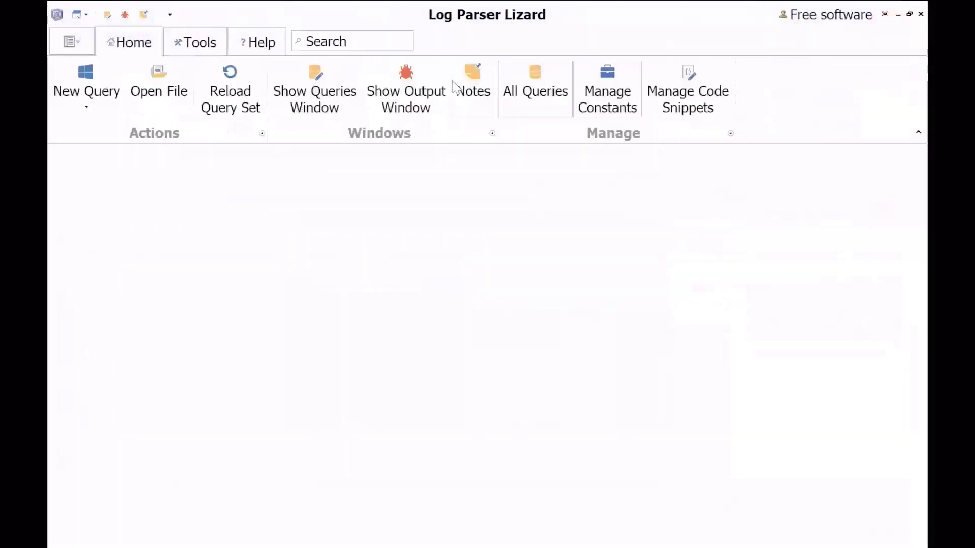
pyautogui.click(161, 95)
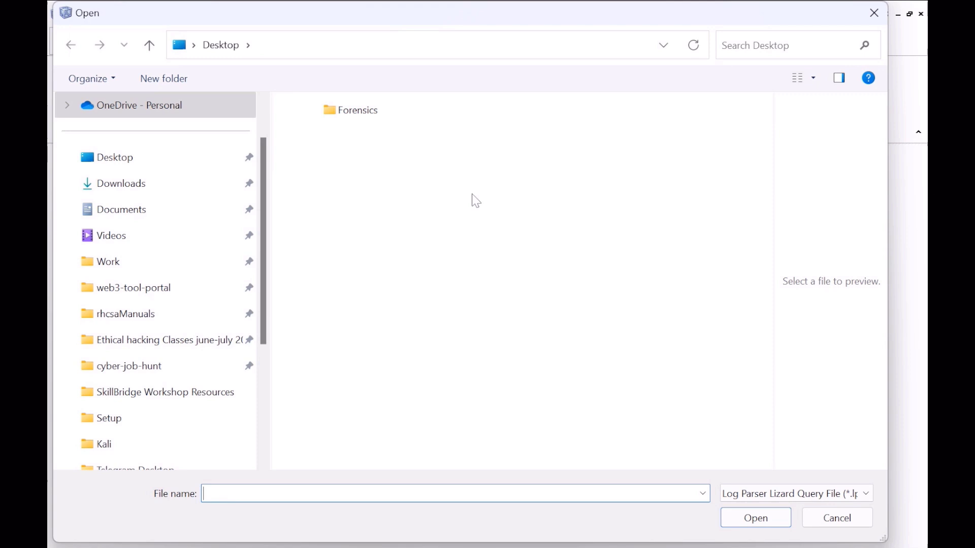
pyautogui.click(782, 494)
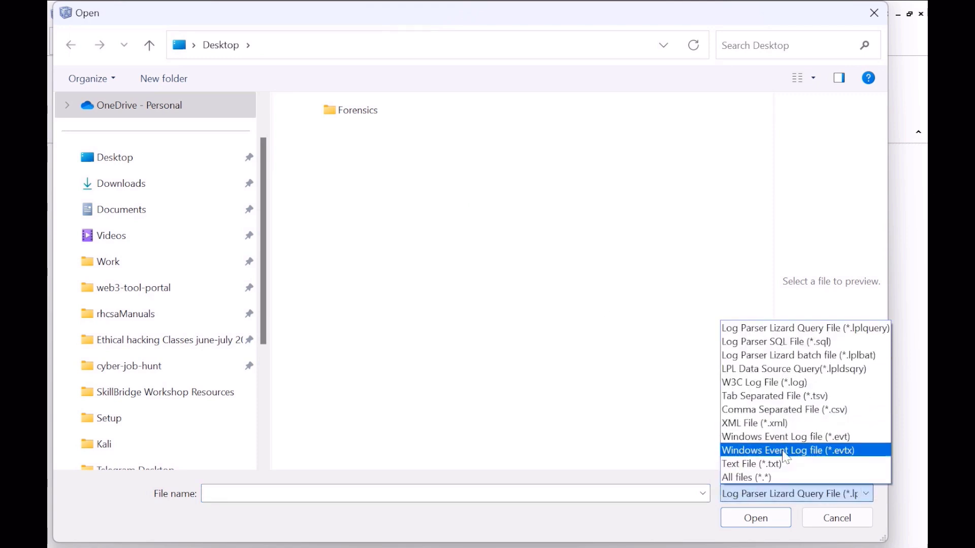
pyautogui.click(760, 478)
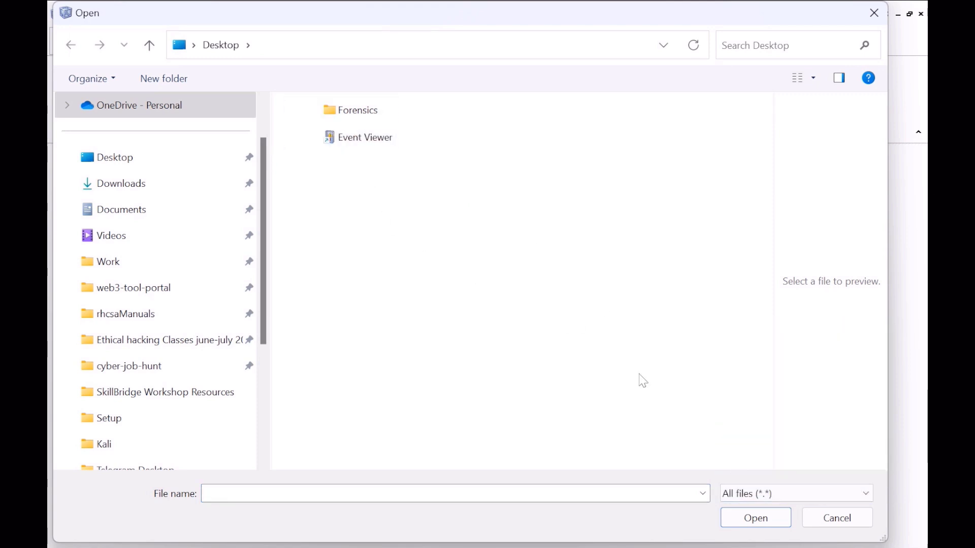
pyautogui.click(781, 495)
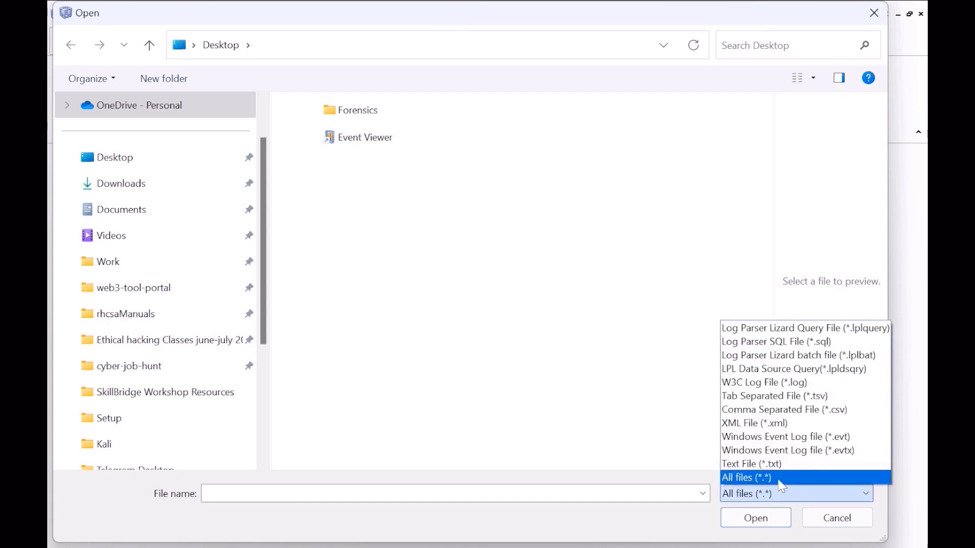
pyautogui.click(836, 518)
pyautogui.click(836, 518)
# Show all file types in the Desktop's Forensics folder and open the System CSV file as a query.
pyautogui.click(144, 94)
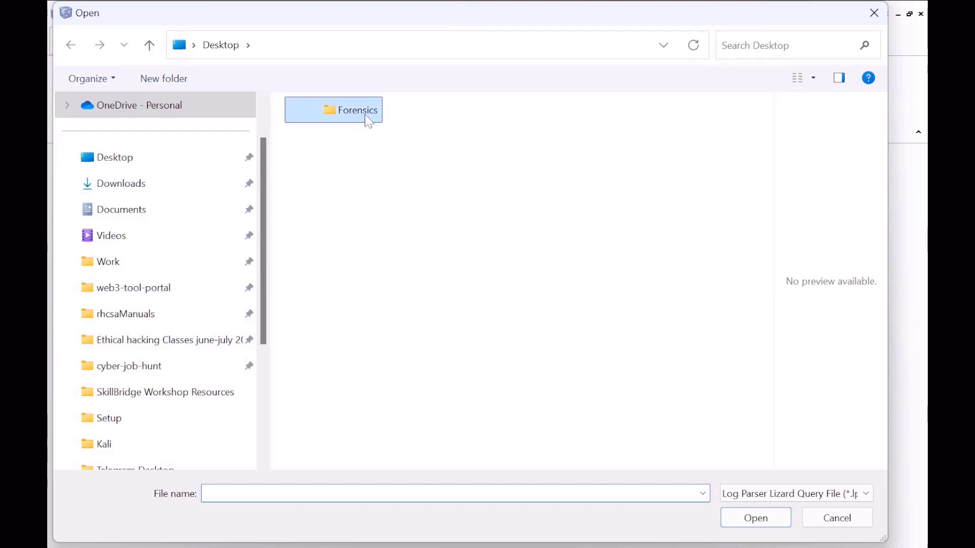
pyautogui.doubleClick(366, 113)
pyautogui.click(811, 496)
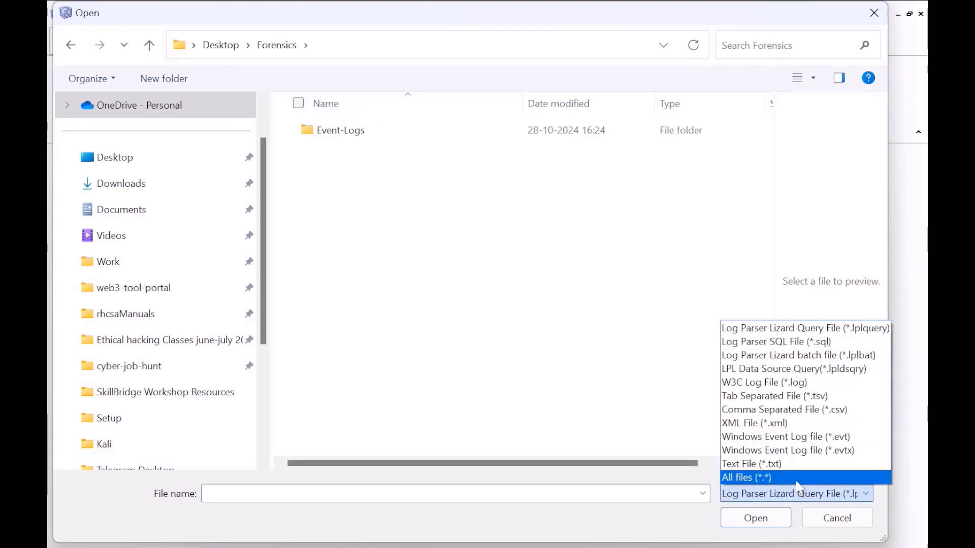
pyautogui.click(794, 478)
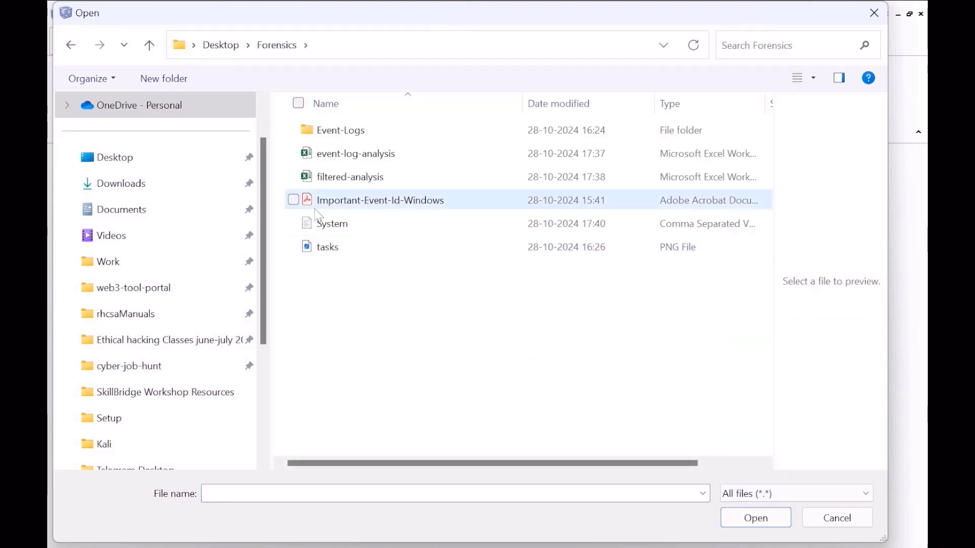
pyautogui.click(383, 225)
pyautogui.click(743, 516)
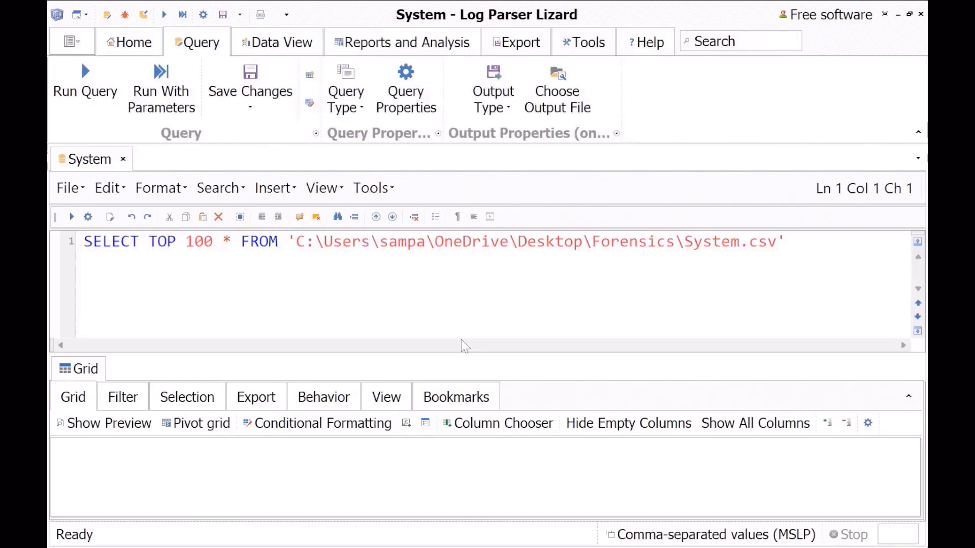
# Run the System.csv query and look through the returned rows and their message details in an enlarged grid.
pyautogui.press('F5')
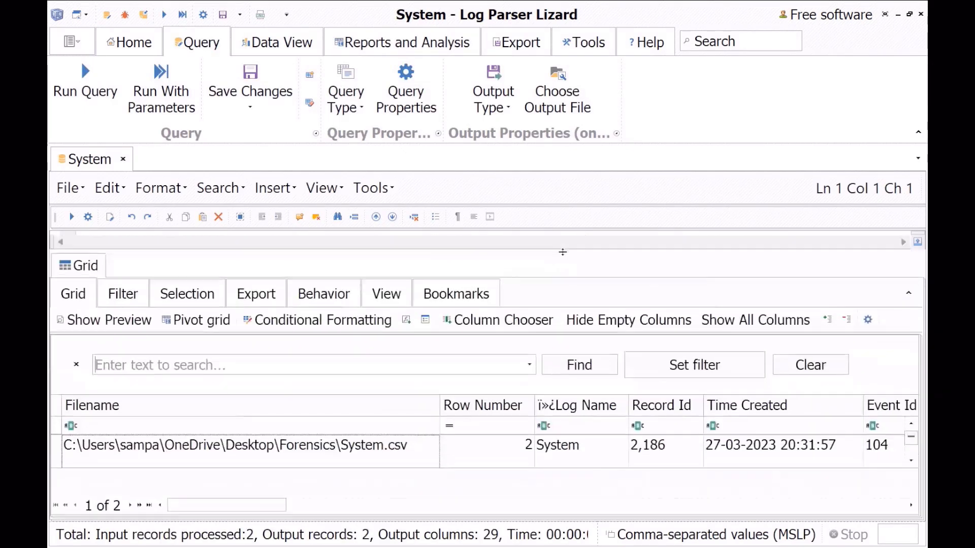
pyautogui.scroll(-1, 577, 447)
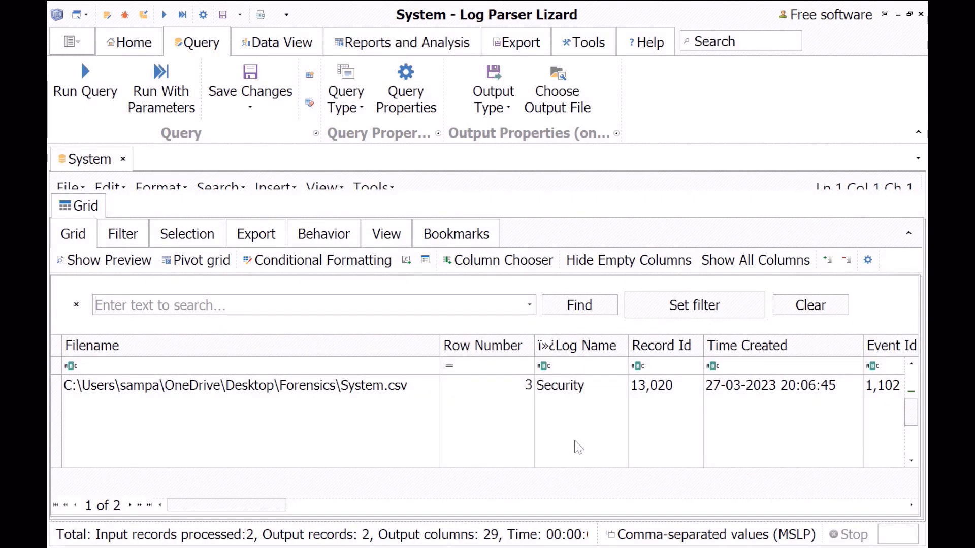
pyautogui.hotkey('ctrl', 'f')
pyautogui.moveTo(227, 505); pyautogui.dragTo(350, 505)
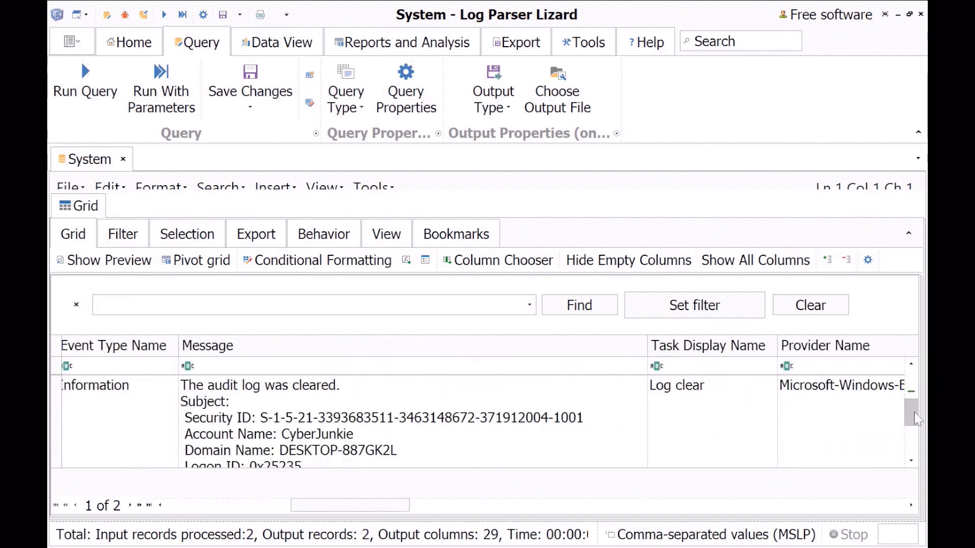
pyautogui.moveTo(911, 412); pyautogui.dragTo(911, 441)
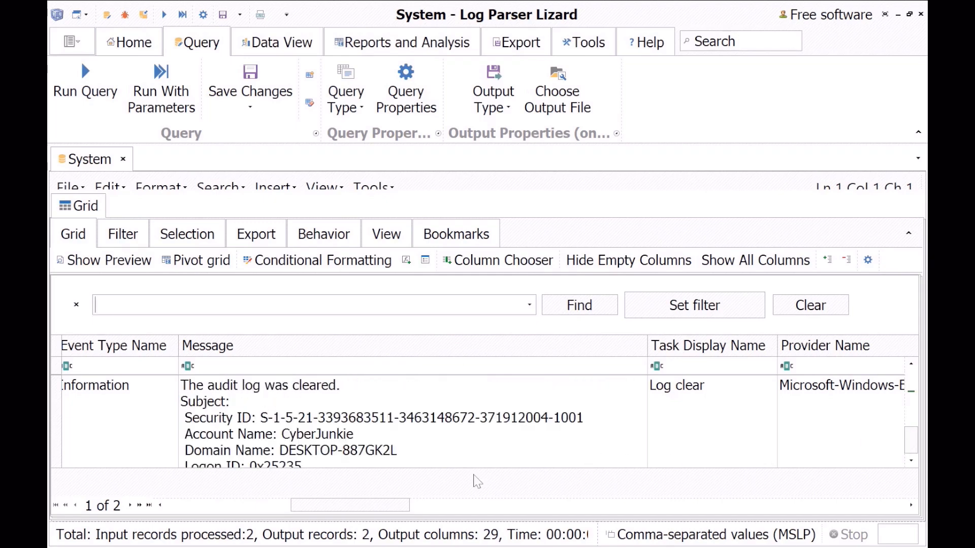
pyautogui.moveTo(320, 505); pyautogui.dragTo(131, 504)
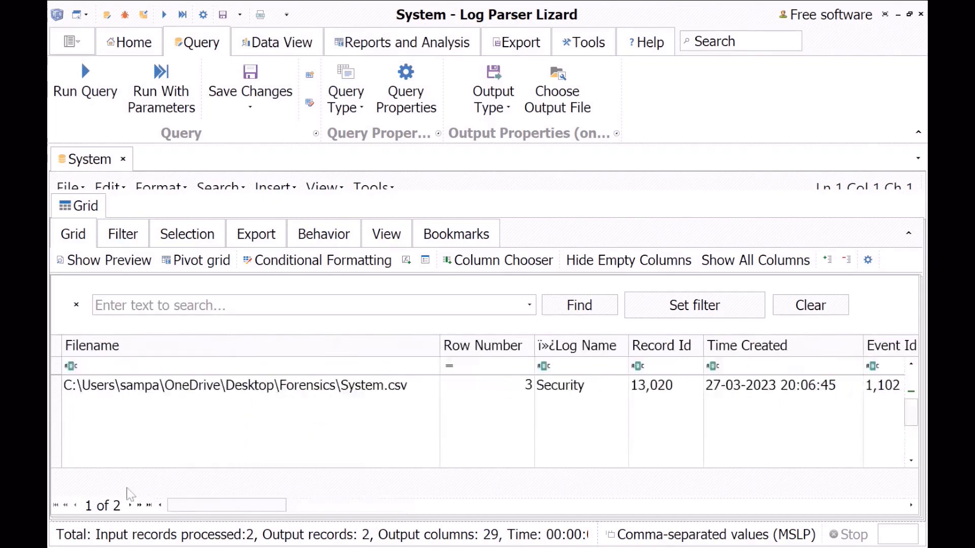